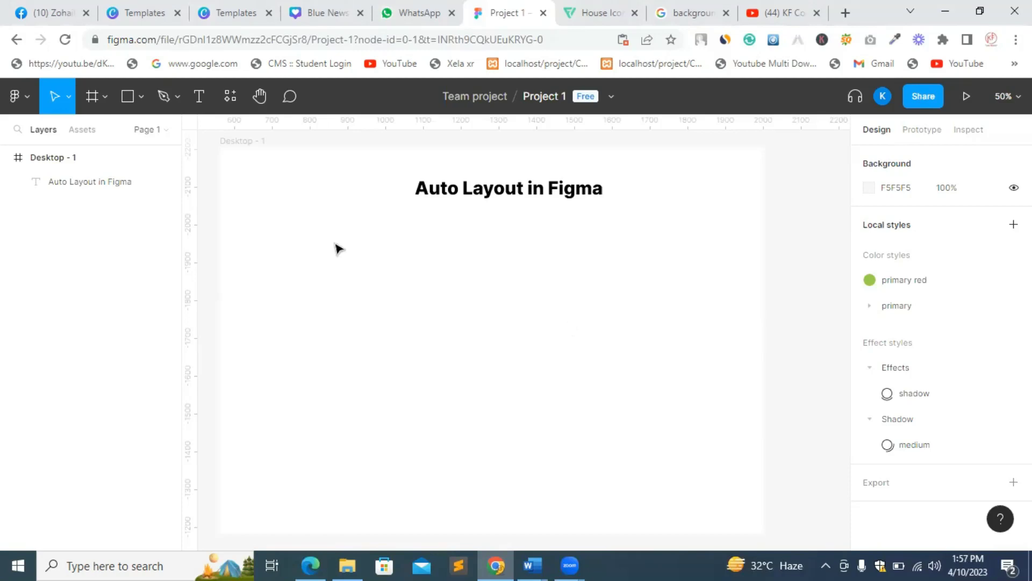
Draw a rectangle of about 318 × 104 below the heading, toward the frame's left side, and fill it with red FF0202.
{"action": "left_click", "coordinate": [143, 112]}
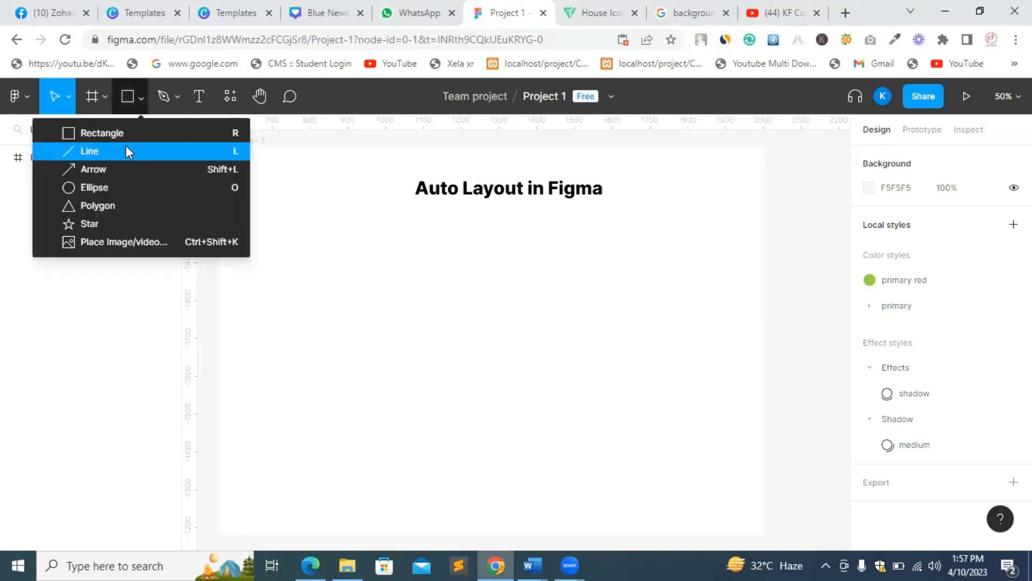
{"action": "key", "text": "r"}
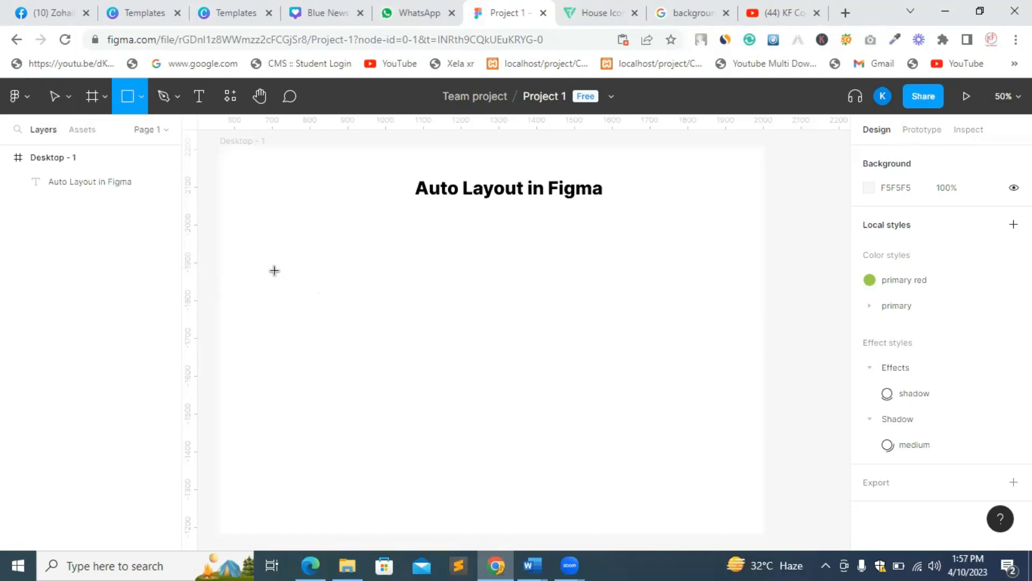
{"action": "left_click_drag", "start_coordinate": [275, 270], "coordinate": [395, 310]}
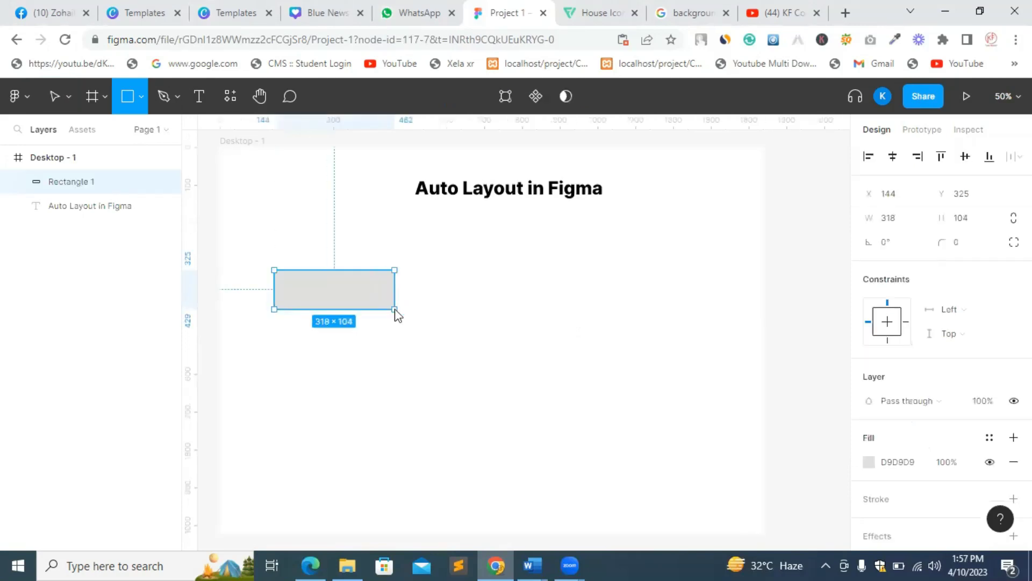
{"action": "left_click", "coordinate": [869, 462]}
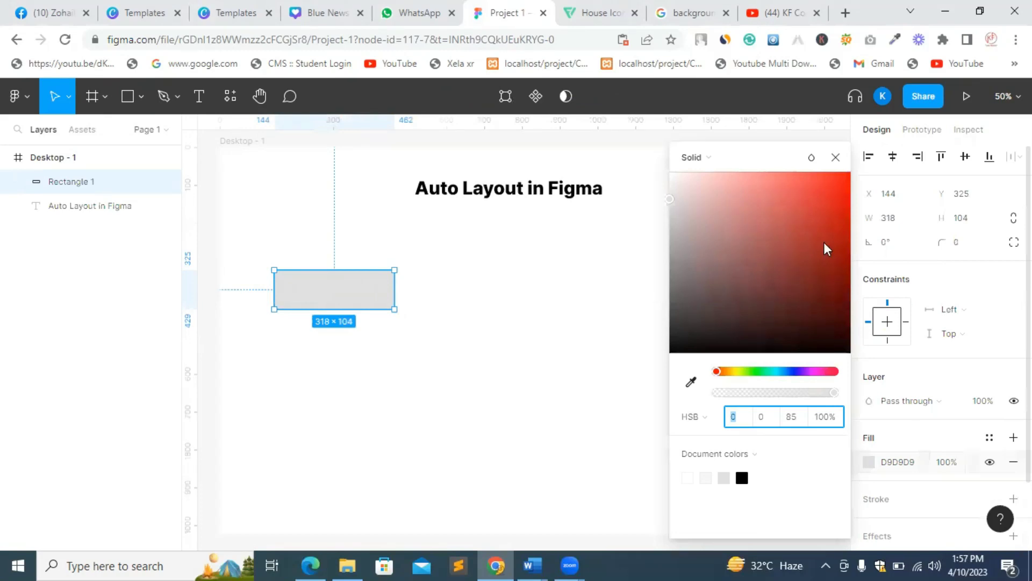
{"action": "left_click_drag", "start_coordinate": [827, 248], "coordinate": [843, 178]}
{"action": "left_click", "coordinate": [440, 321]}
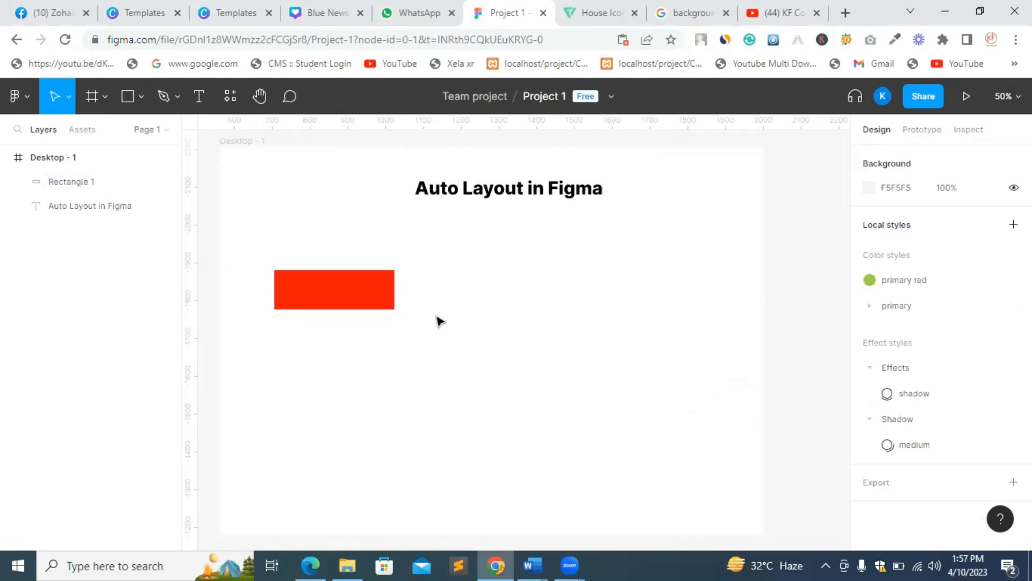
Duplicate the red rectangle twice and arrange the copies beside the original in one horizontal row.
{"action": "left_click", "coordinate": [371, 300]}
{"action": "key", "text": "ctrl+d"}
{"action": "key", "text": "ctrl+d"}
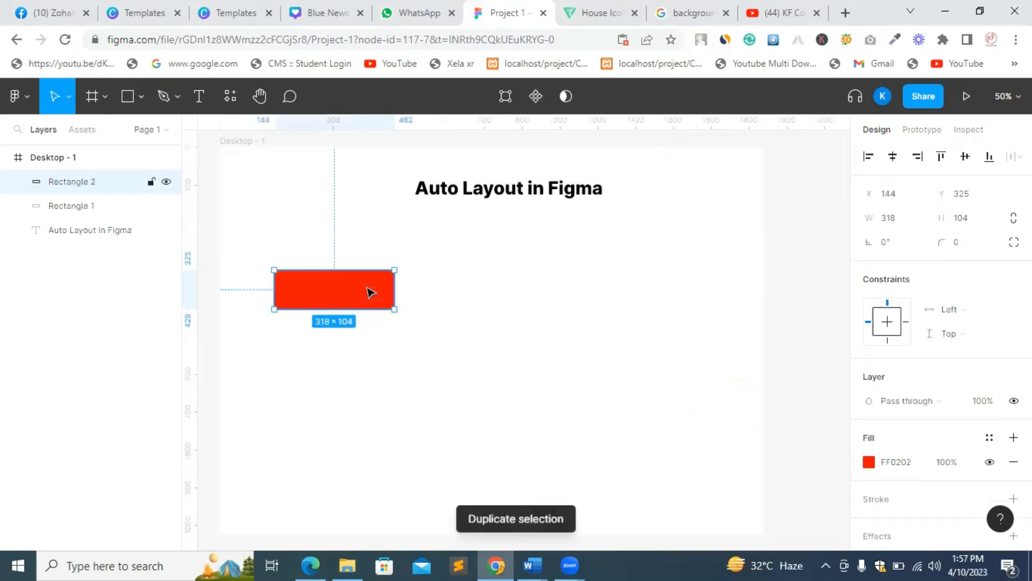
{"action": "left_click_drag", "start_coordinate": [371, 292], "coordinate": [654, 294]}
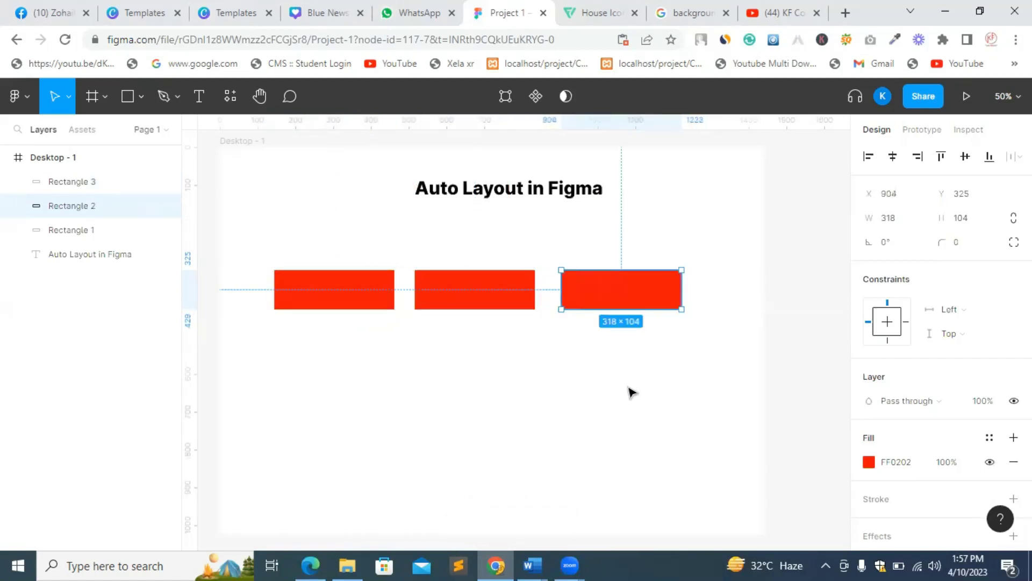
{"action": "left_click_drag", "start_coordinate": [511, 299], "coordinate": [522, 303]}
{"action": "left_click", "coordinate": [623, 398]}
Group the three red rectangles and apply auto layout to the group.
{"action": "left_click_drag", "start_coordinate": [735, 387], "coordinate": [342, 261]}
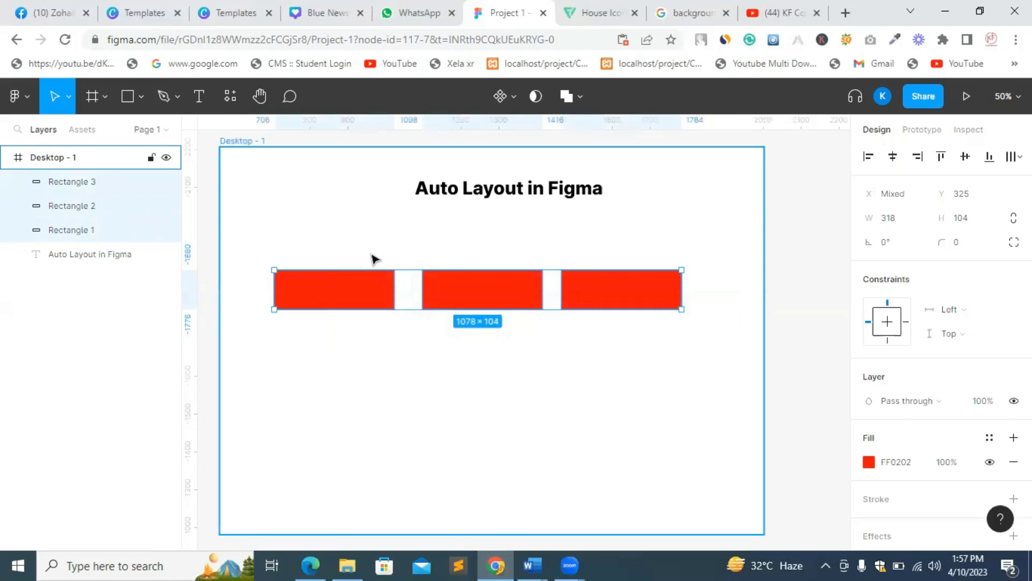
{"action": "key", "text": "ctrl+g"}
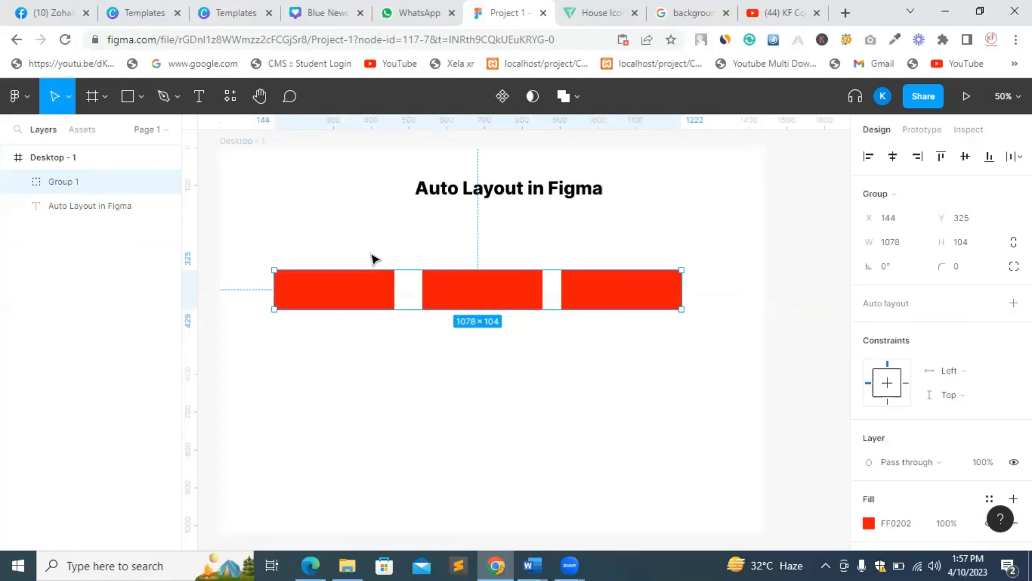
{"action": "key", "text": "shift+a"}
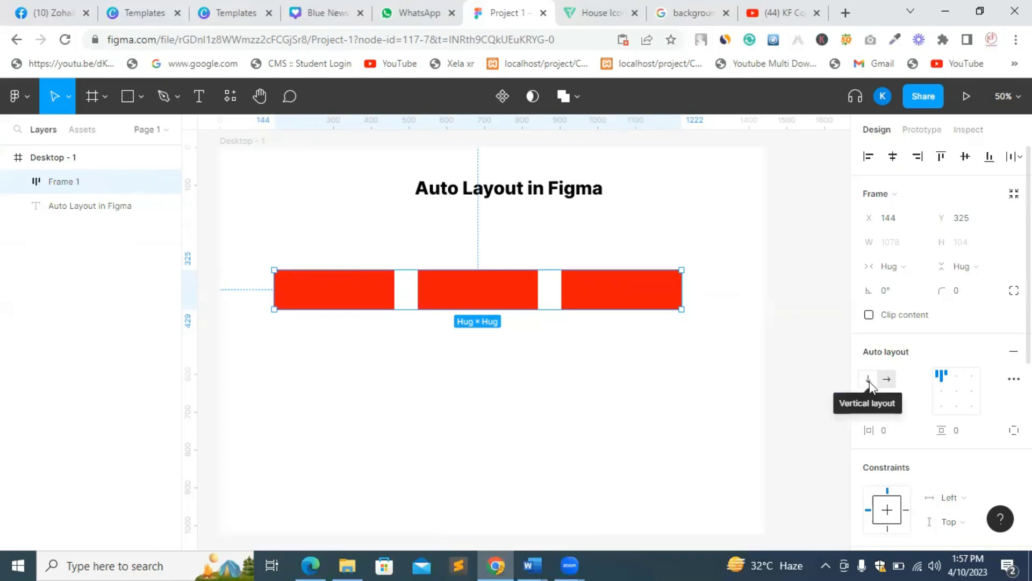
Try the vertical layout direction, return it to horizontal, and move the row to about X 196, Y 323.
{"action": "left_click", "coordinate": [869, 379]}
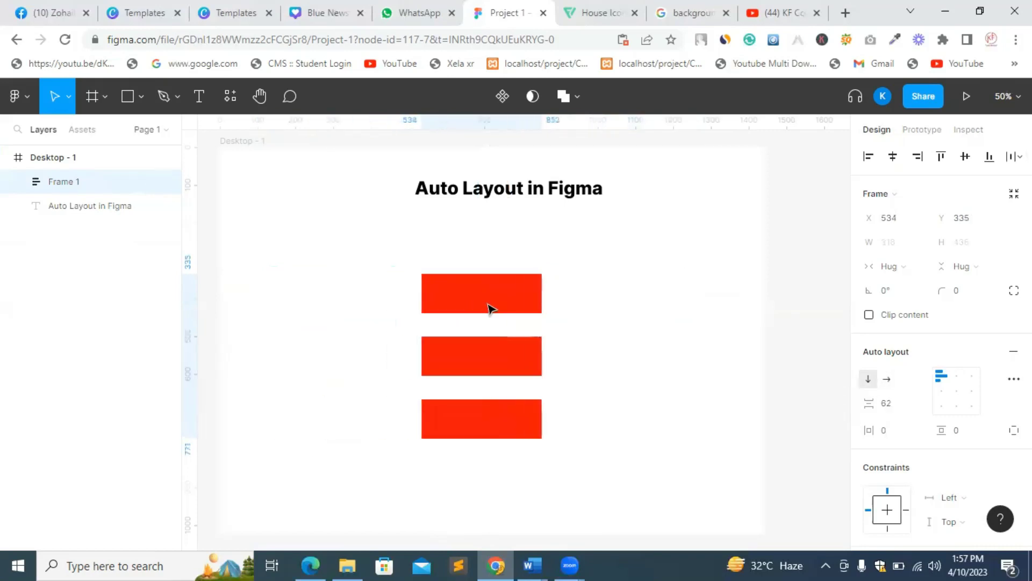
{"action": "left_click_drag", "start_coordinate": [490, 308], "coordinate": [495, 308]}
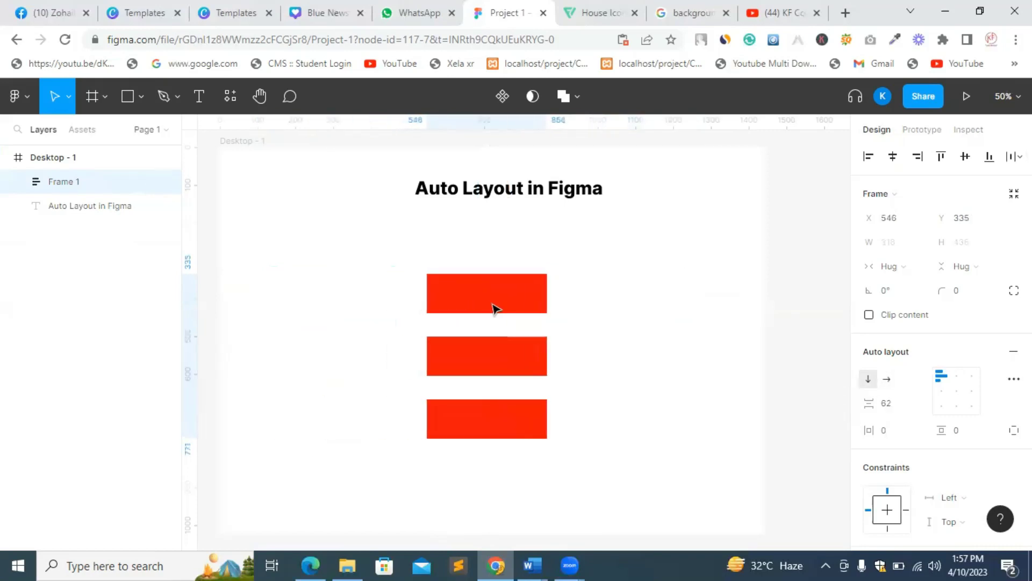
{"action": "left_click", "coordinate": [887, 379]}
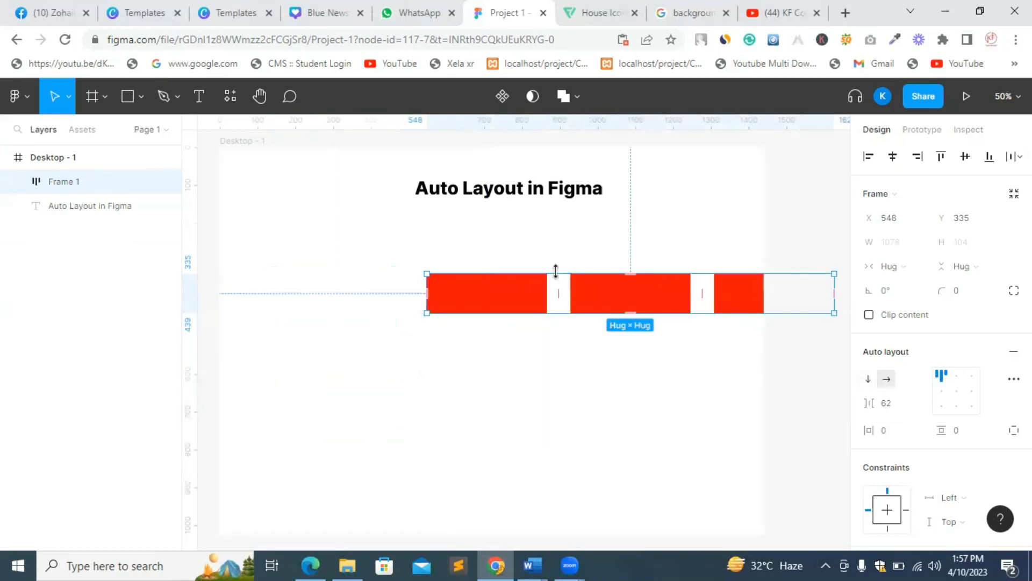
{"action": "left_click_drag", "start_coordinate": [618, 306], "coordinate": [486, 302]}
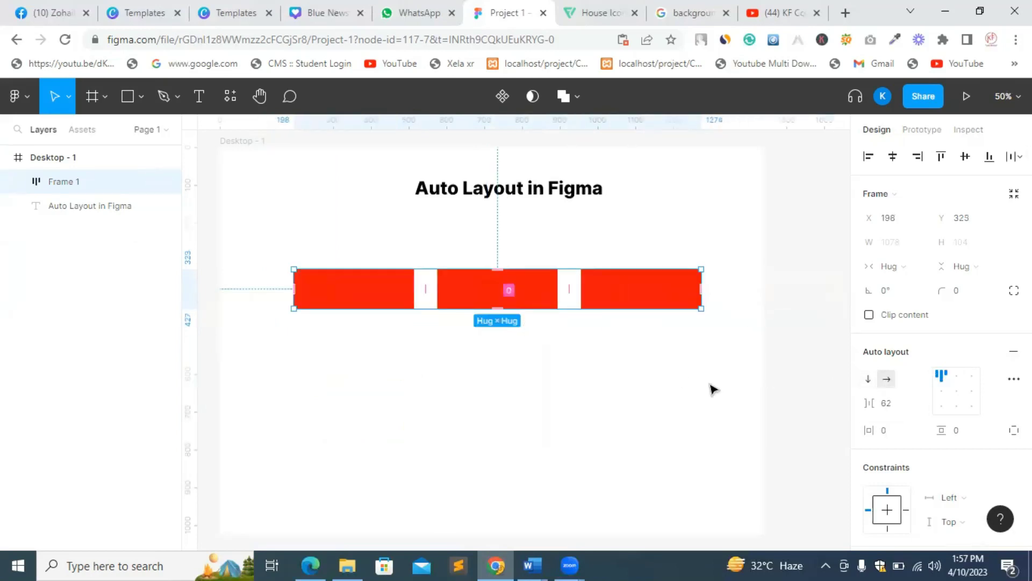
Keep the rectangles aligned top left and enlarge the auto layout frame to about 414 high, with its upper edge at Y 251.
{"action": "left_click", "coordinate": [942, 391]}
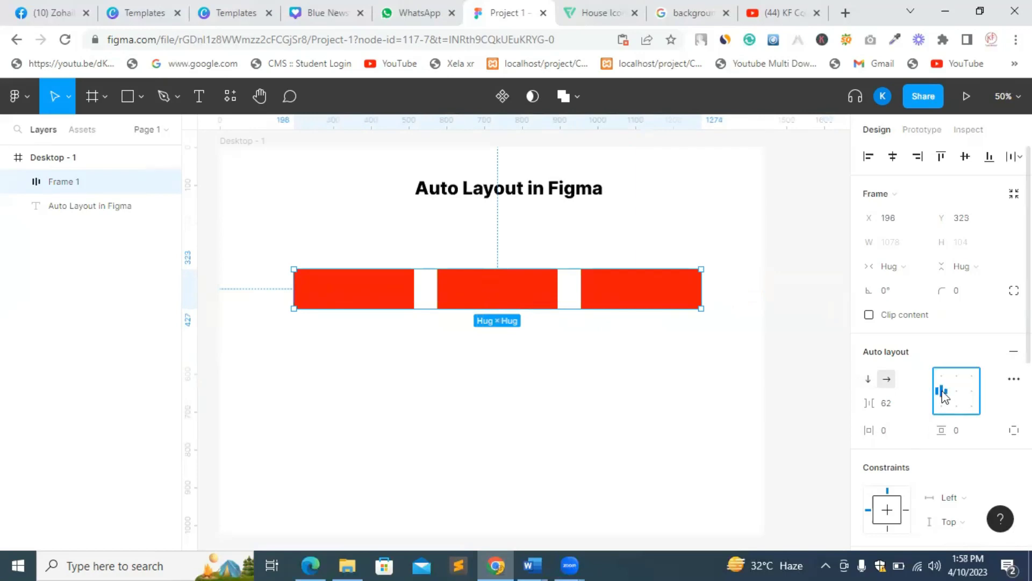
{"action": "left_click", "coordinate": [942, 379]}
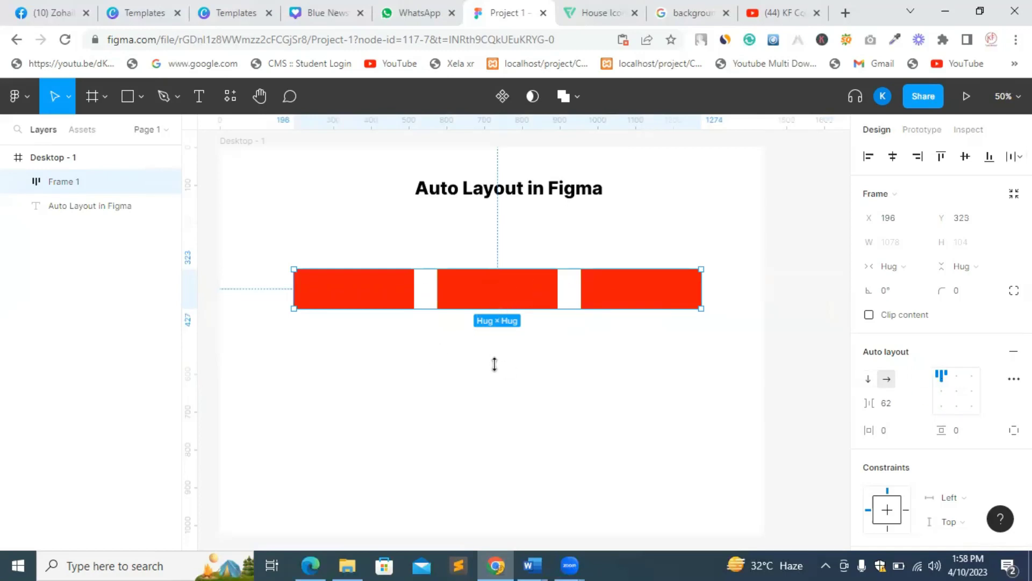
{"action": "left_click_drag", "start_coordinate": [495, 364], "coordinate": [505, 398]}
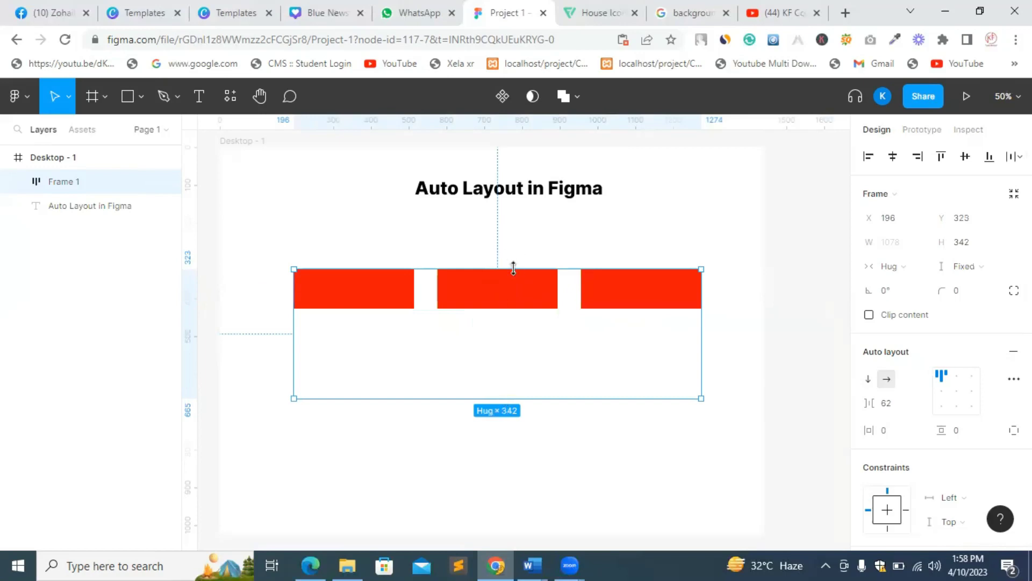
{"action": "left_click_drag", "start_coordinate": [511, 269], "coordinate": [511, 231]}
{"action": "key", "text": "ctrl+z"}
{"action": "left_click_drag", "start_coordinate": [424, 268], "coordinate": [436, 240]}
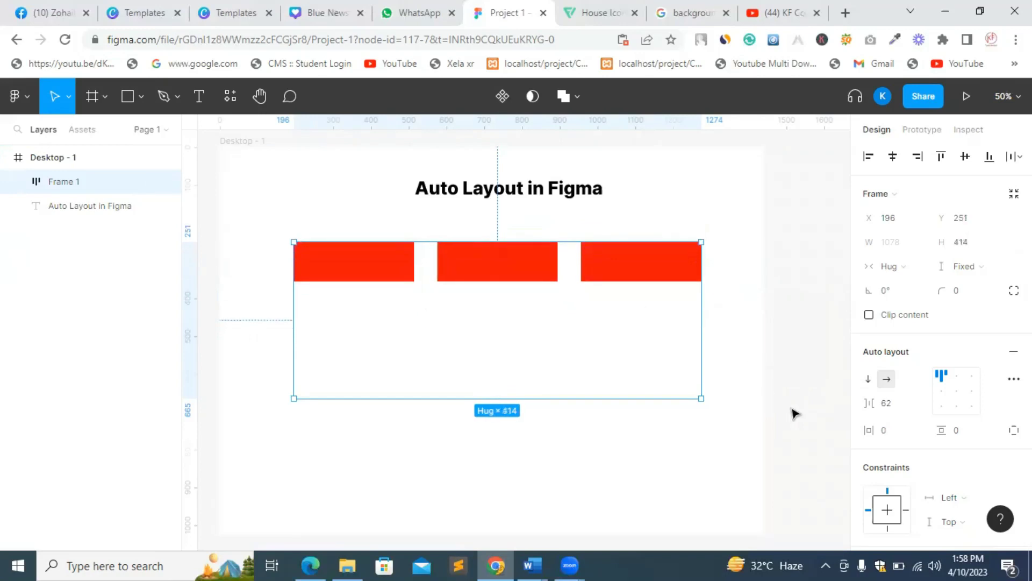
Try the left-centre and bottom-left alignments, finishing with the rectangles aligned to the centre of the frame.
{"action": "left_click", "coordinate": [938, 395]}
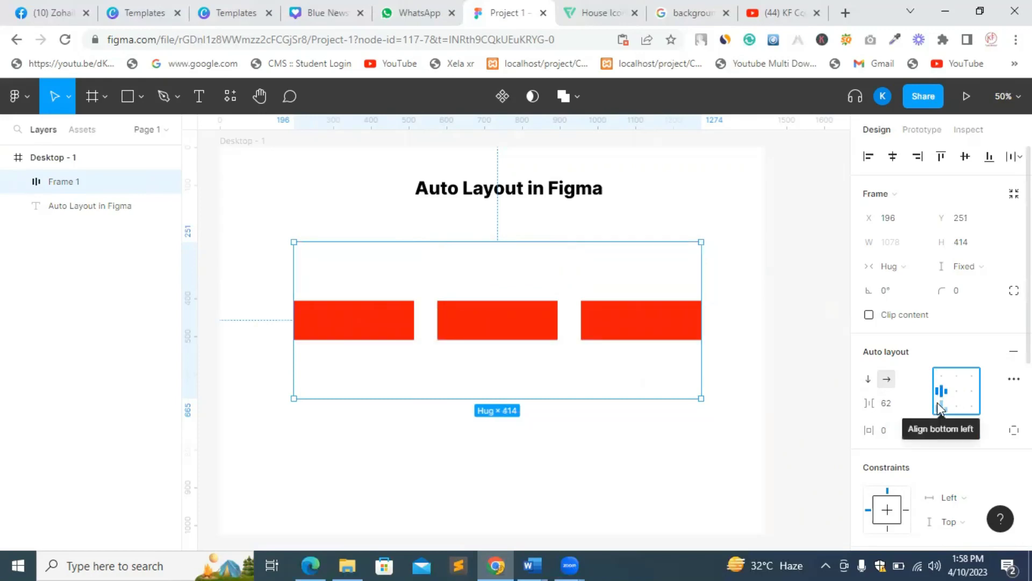
{"action": "left_click", "coordinate": [938, 404]}
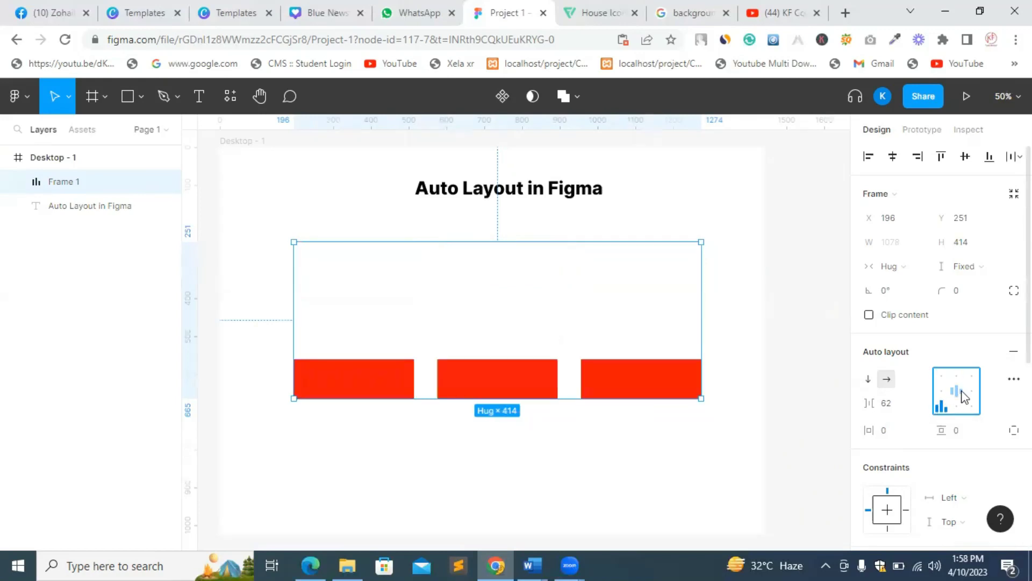
{"action": "left_click", "coordinate": [956, 391]}
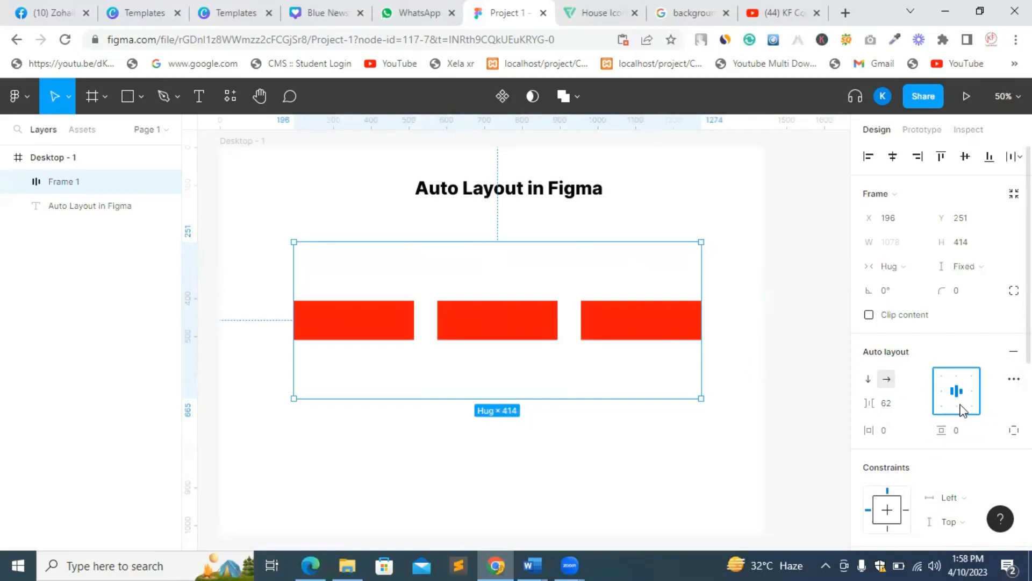
Set the frame's auto layout padding to 16 on the left, right, top and bottom sides.
{"action": "left_click", "coordinate": [900, 434]}
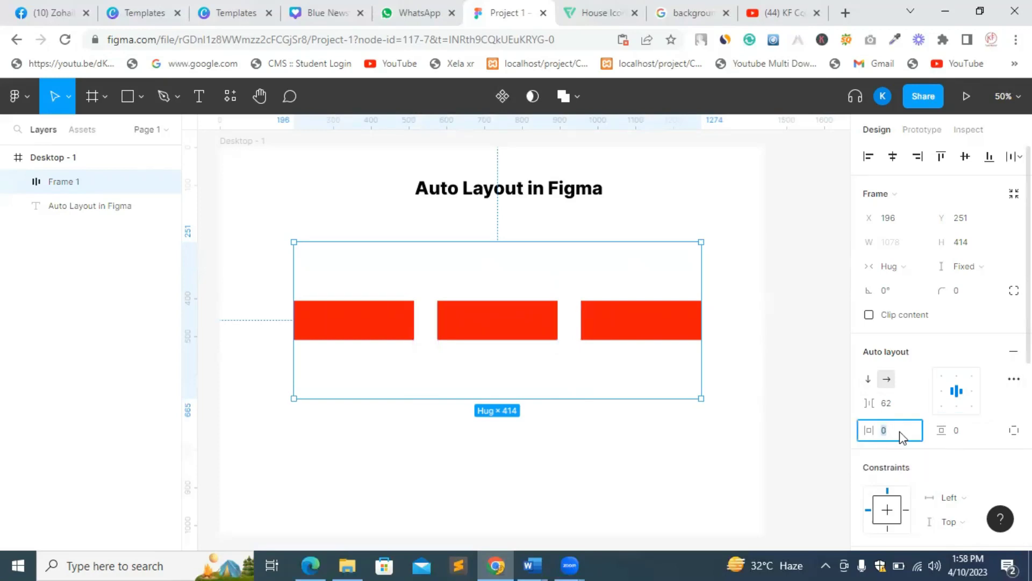
{"action": "key", "text": "BackSpace"}
{"action": "key", "text": "Return"}
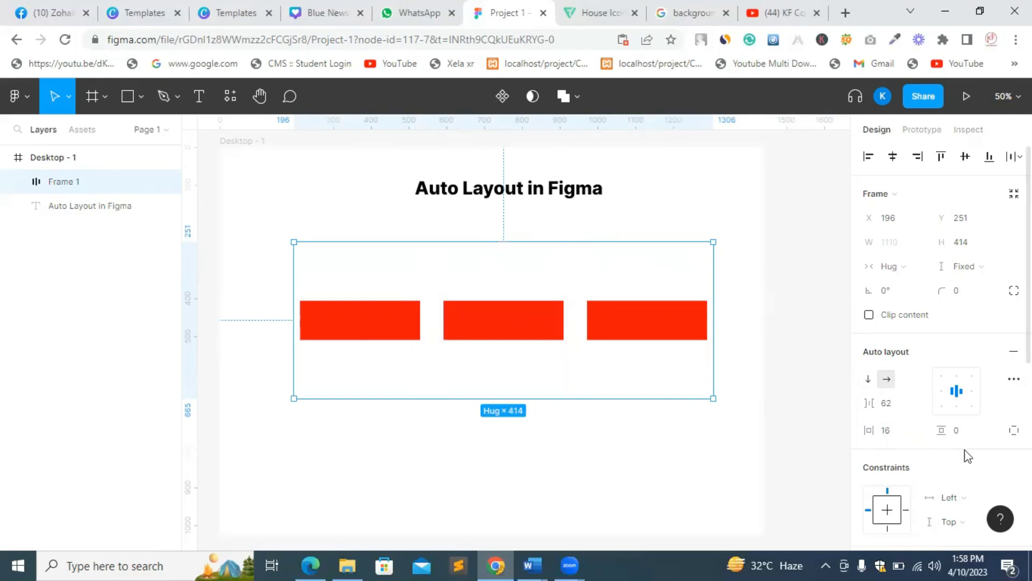
{"action": "left_click", "coordinate": [1013, 430]}
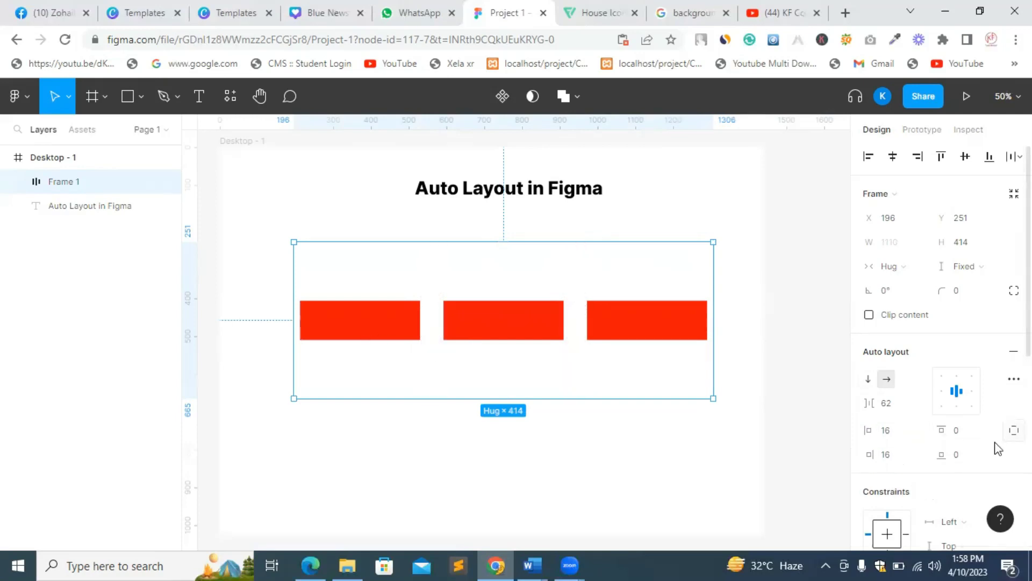
{"action": "left_click", "coordinate": [956, 433]}
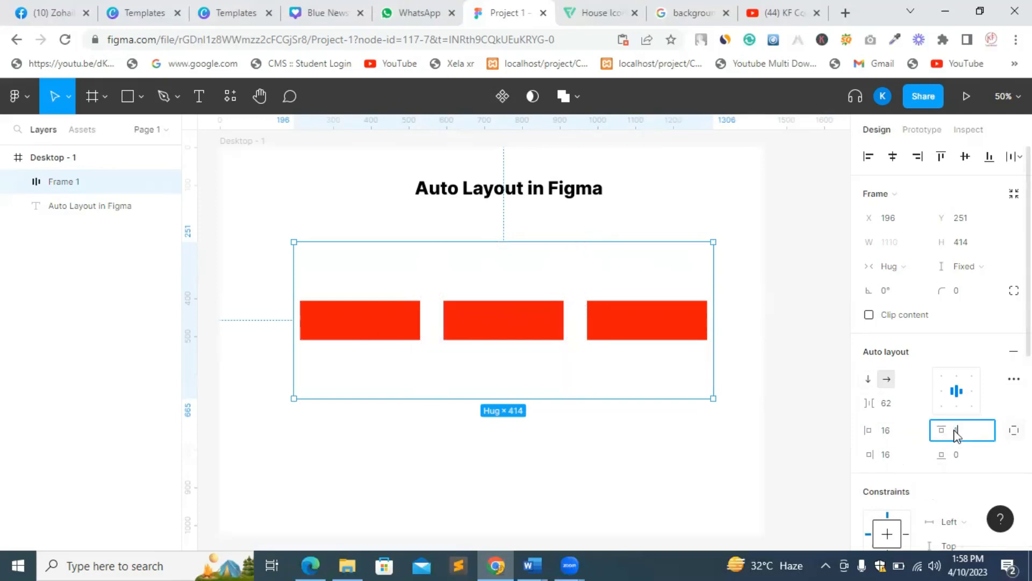
{"action": "left_click", "coordinate": [960, 456]}
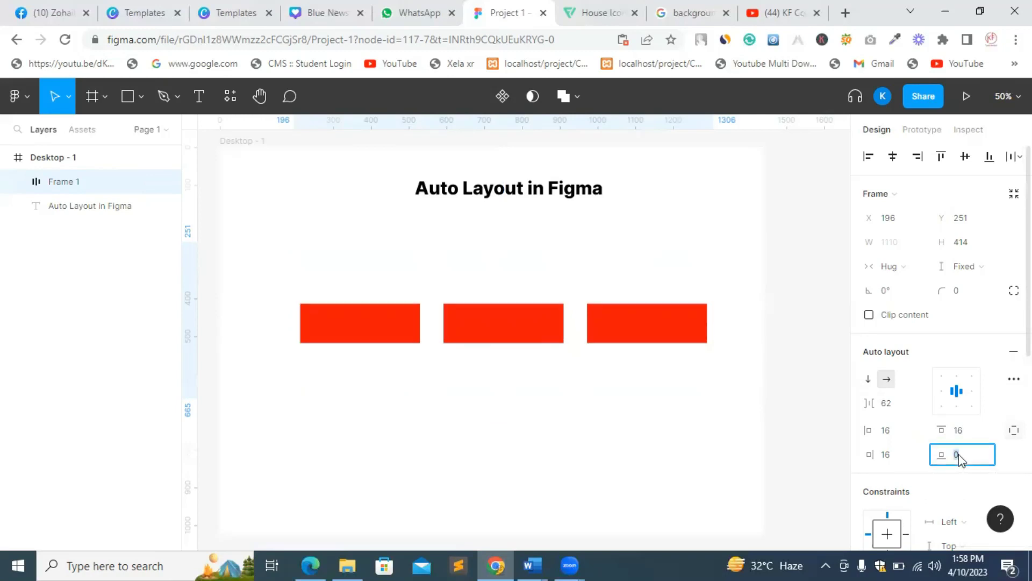
{"action": "type", "text": "16"}
{"action": "key", "text": "Return"}
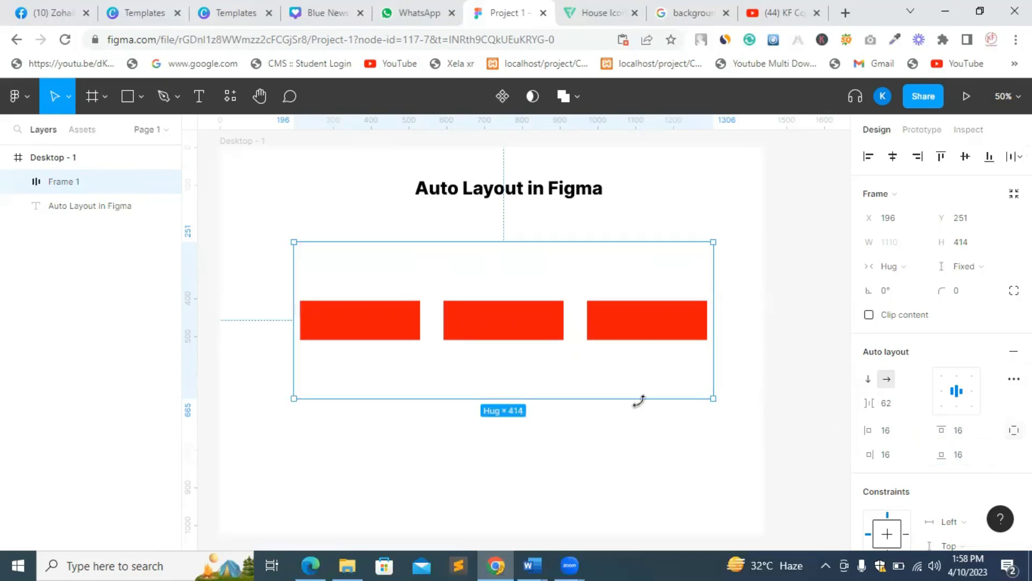
Inspect the spacing between the rectangles, then reselect the frame and show its individual padding values.
{"action": "left_click", "coordinate": [574, 258]}
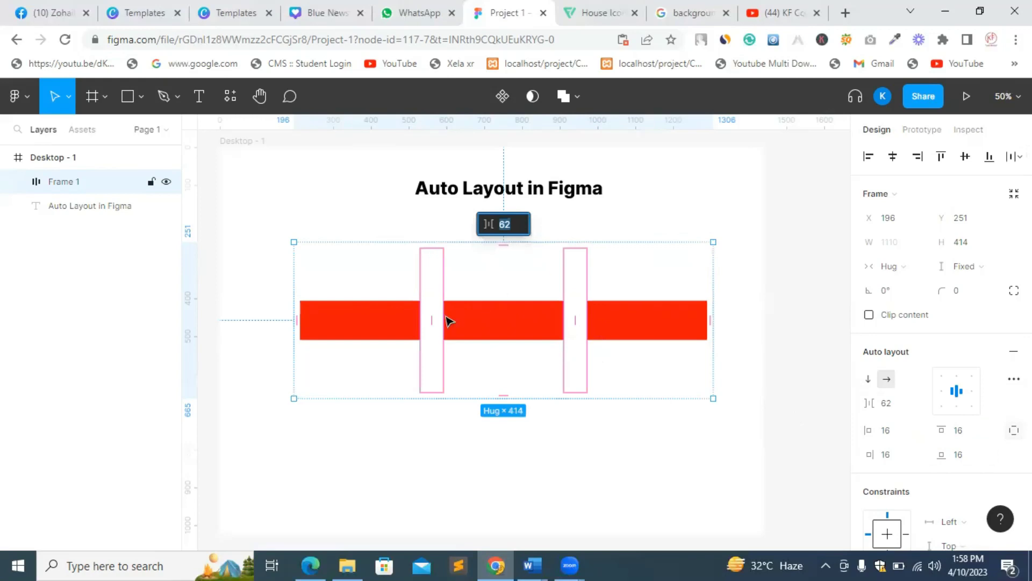
{"action": "left_click", "coordinate": [380, 477]}
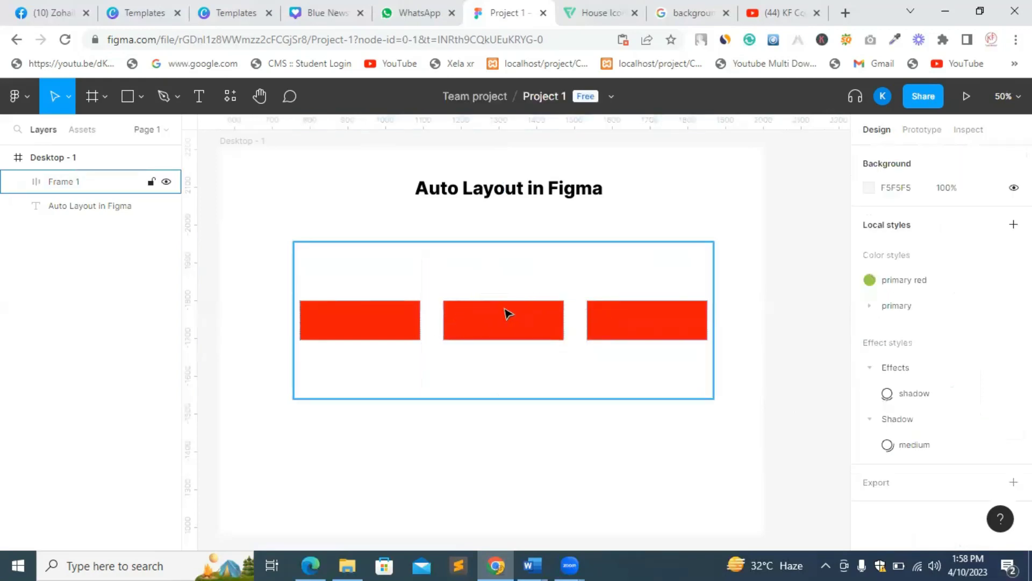
{"action": "left_click", "coordinate": [585, 322]}
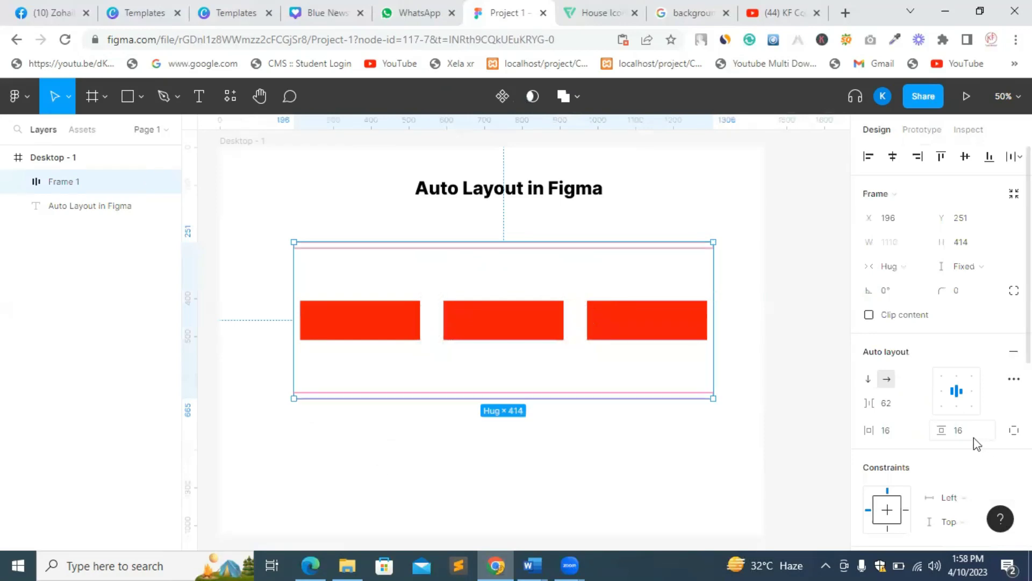
{"action": "left_click", "coordinate": [1014, 430]}
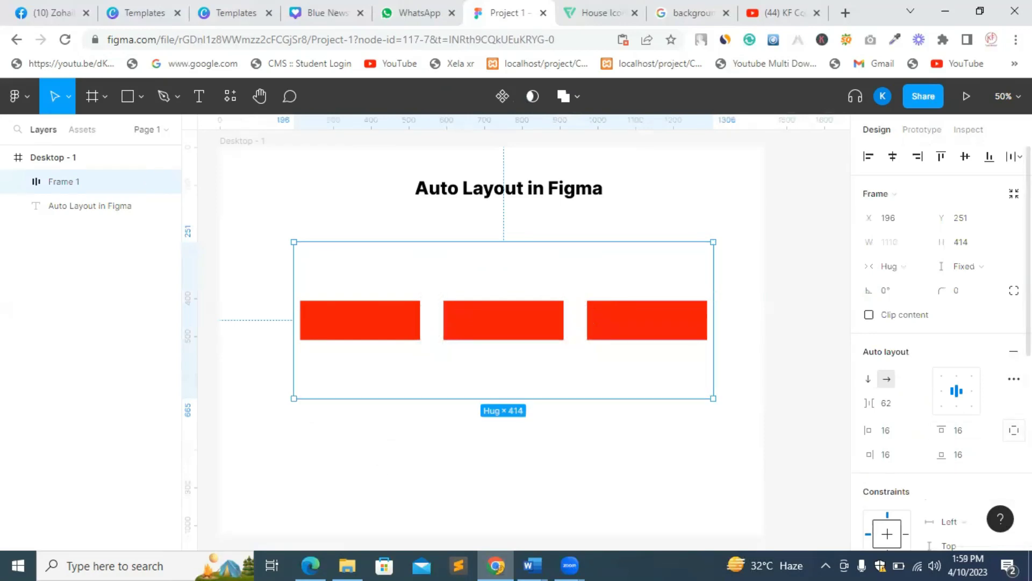
Try the vertical layout direction on the padded frame and switch it back to horizontal.
{"action": "scroll", "coordinate": [941, 350], "scroll_direction": "down", "scroll_amount": 3}
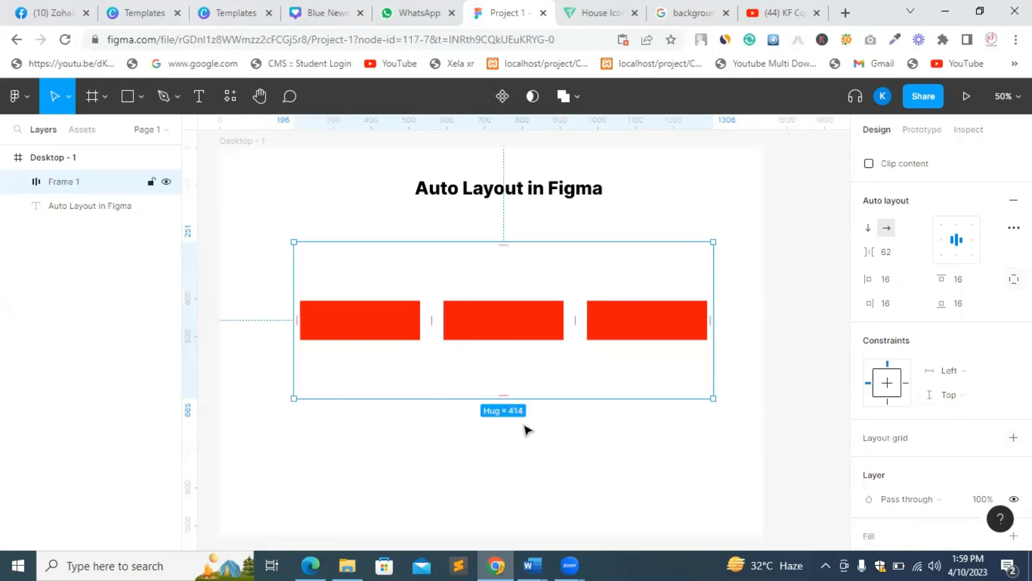
{"action": "scroll", "coordinate": [872, 386], "scroll_direction": "up", "scroll_amount": 3}
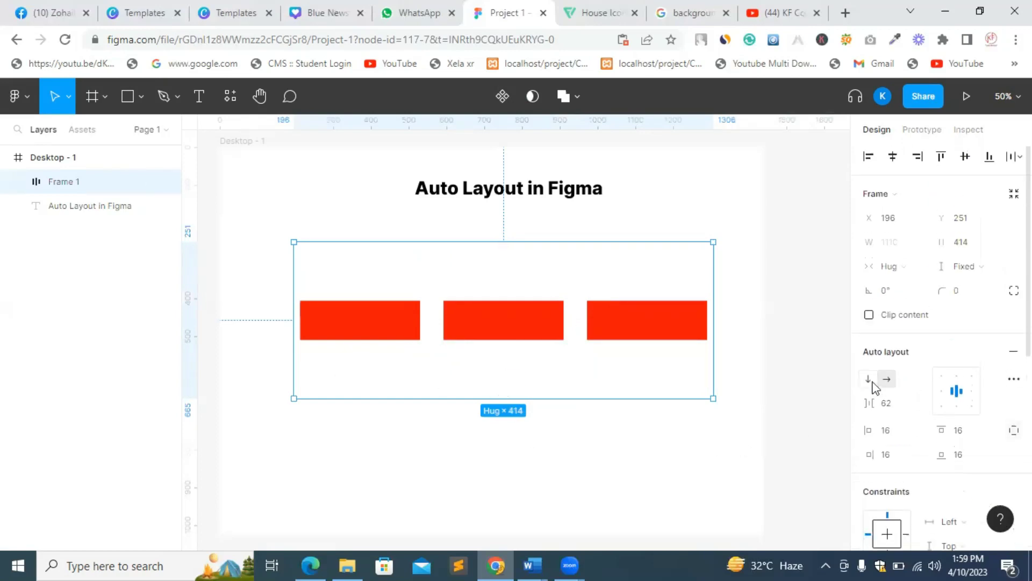
{"action": "left_click", "coordinate": [868, 379]}
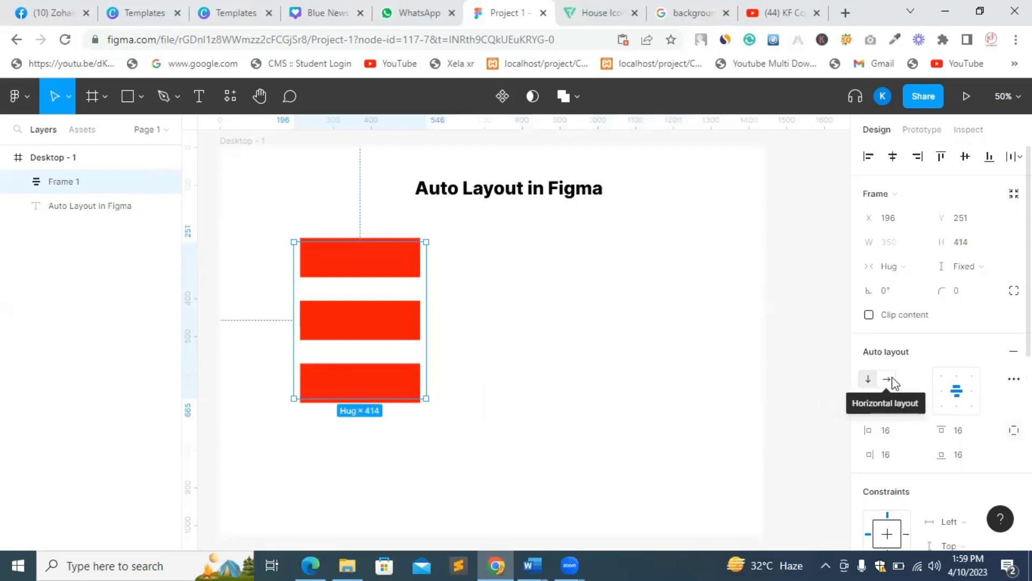
{"action": "left_click", "coordinate": [888, 379]}
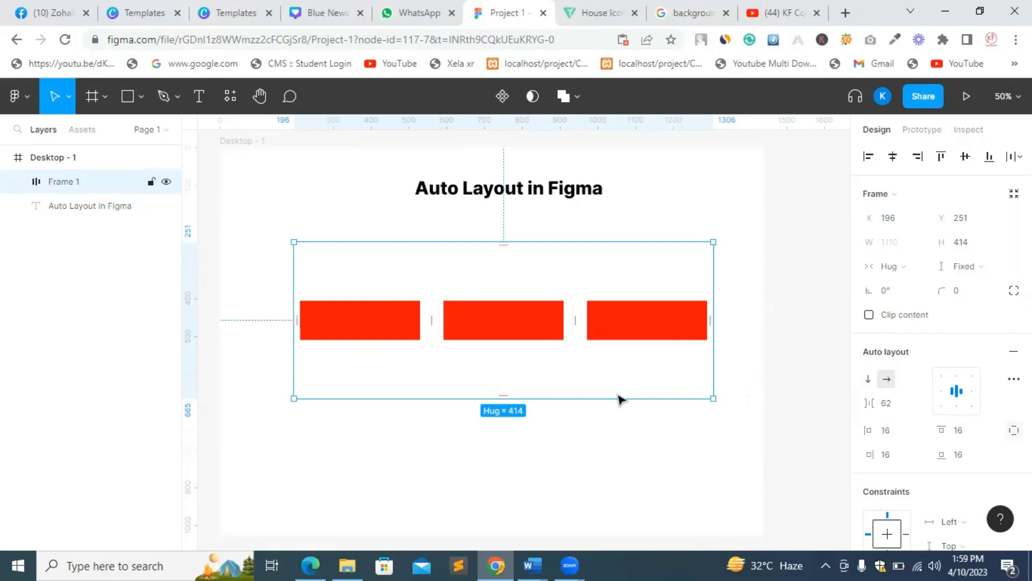
Move the auto layout frame with the three red rectangles up over the heading, then delete the frame.
{"action": "left_click", "coordinate": [648, 424]}
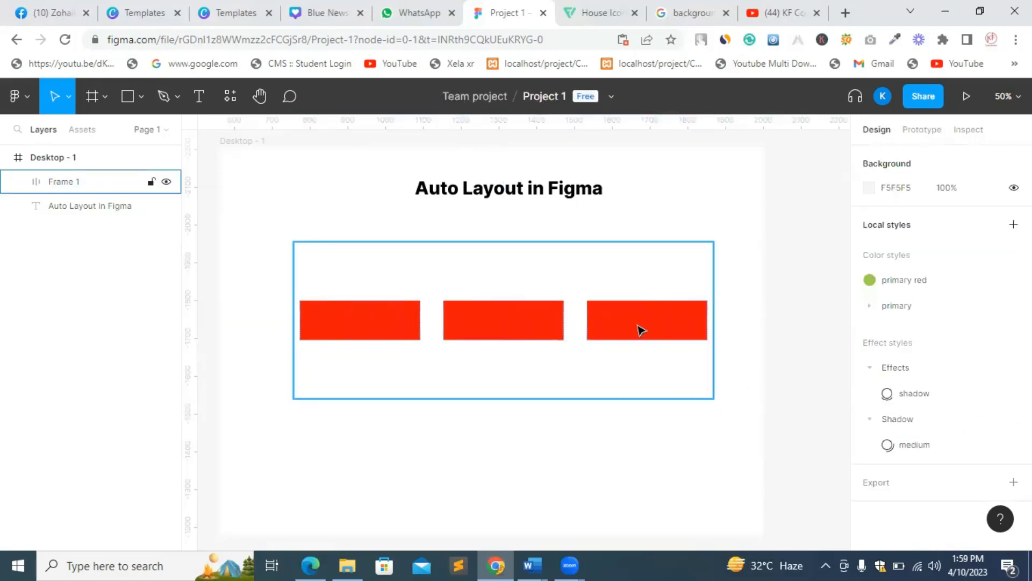
{"action": "left_click_drag", "start_coordinate": [640, 329], "coordinate": [640, 272]}
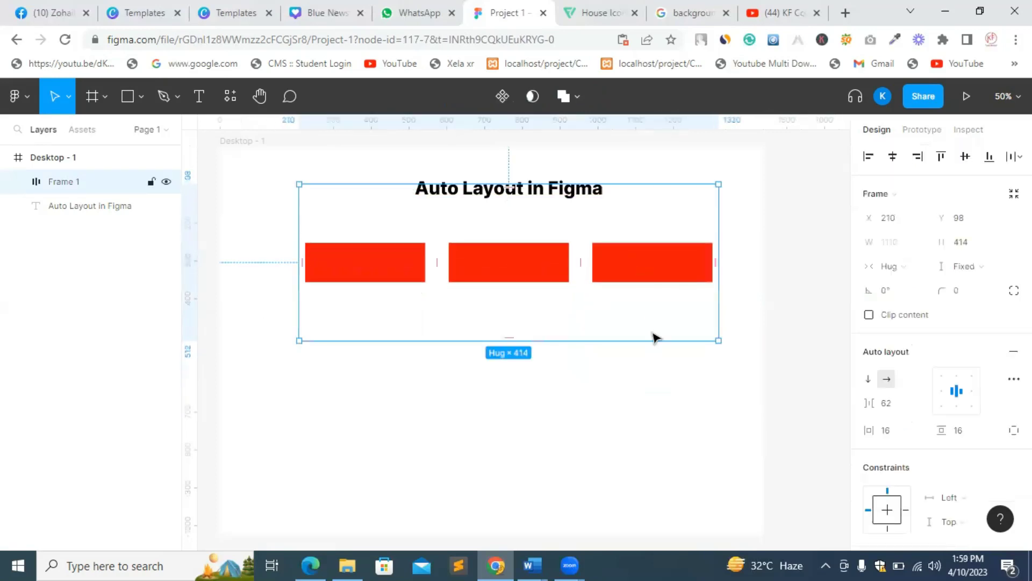
{"action": "left_click", "coordinate": [680, 385]}
{"action": "left_click_drag", "start_coordinate": [676, 376], "coordinate": [521, 258]}
{"action": "key", "text": "Delete"}
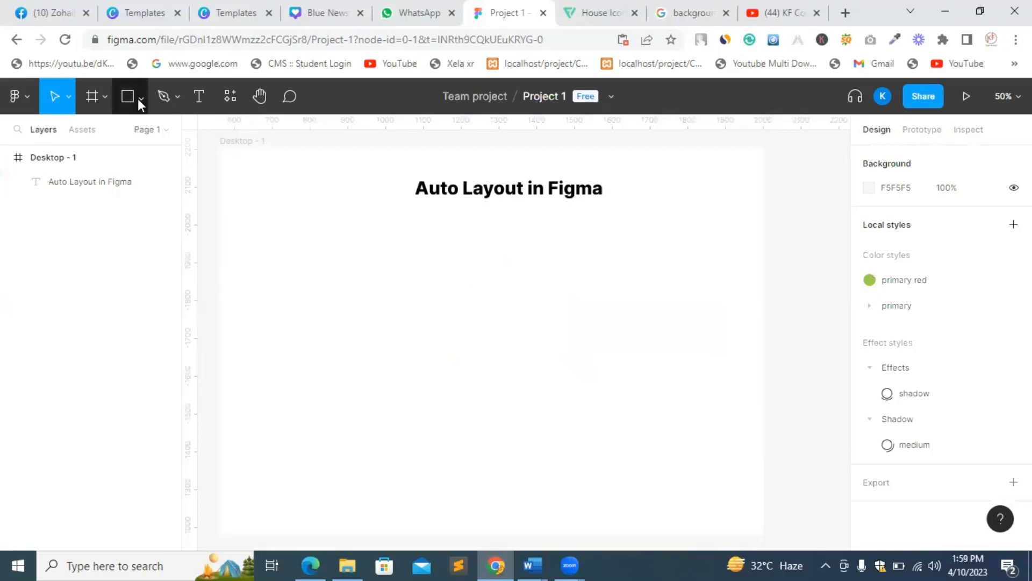
Add the text "About" near the middle of the Desktop - 1 frame, below the heading.
{"action": "left_click", "coordinate": [197, 100]}
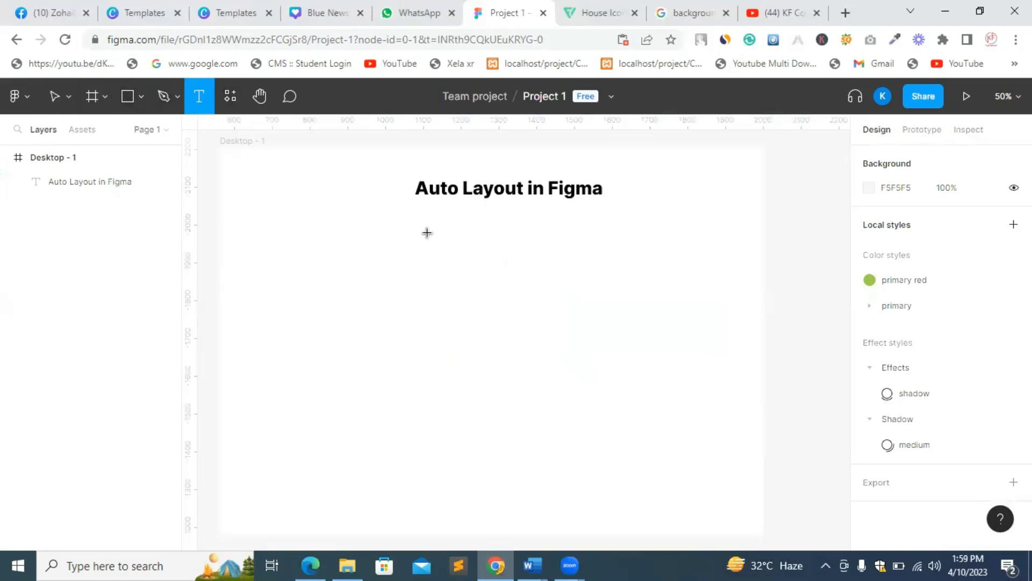
{"action": "left_click", "coordinate": [450, 312]}
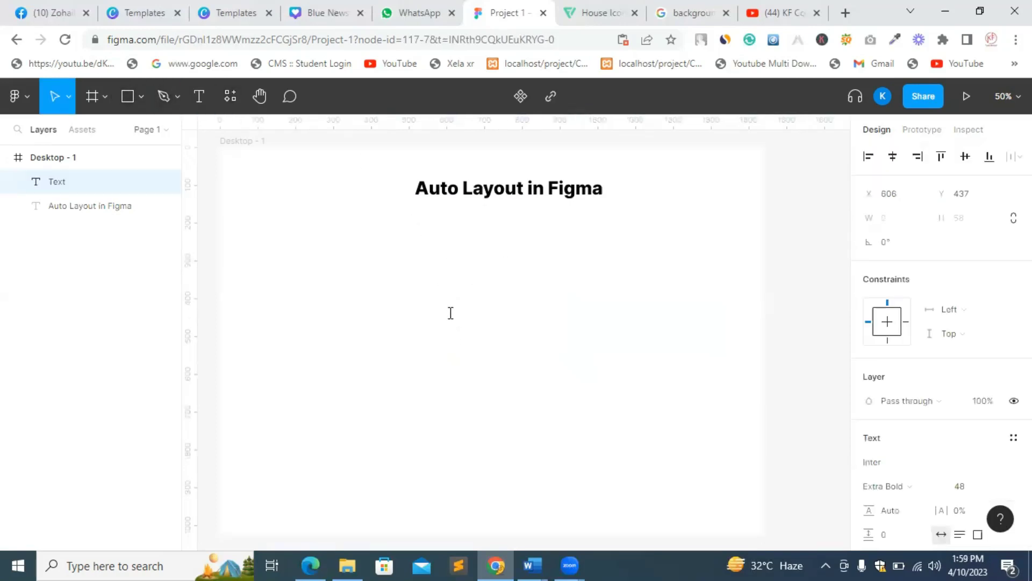
{"action": "type", "text": "About"}
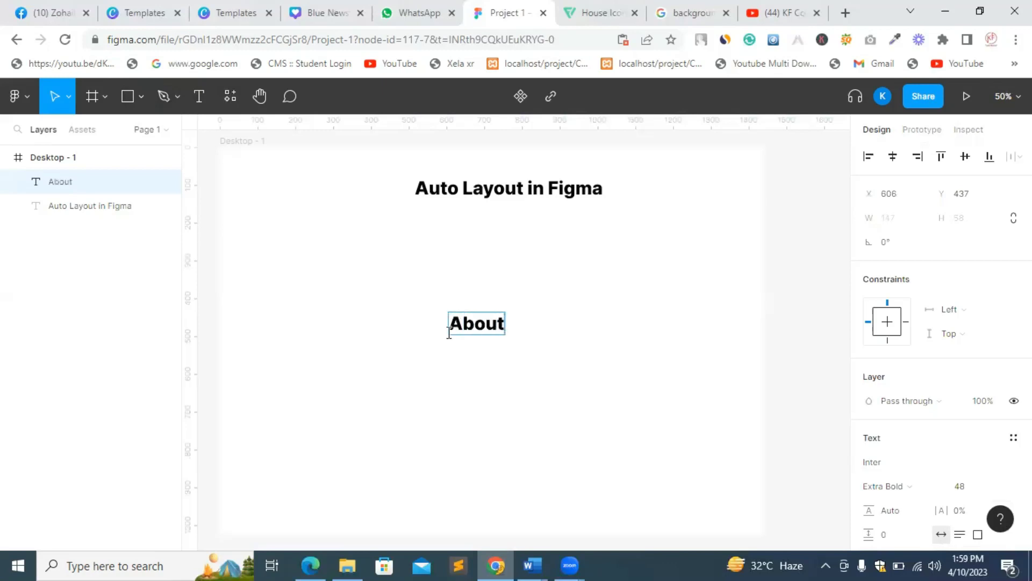
{"action": "key", "text": "Escape"}
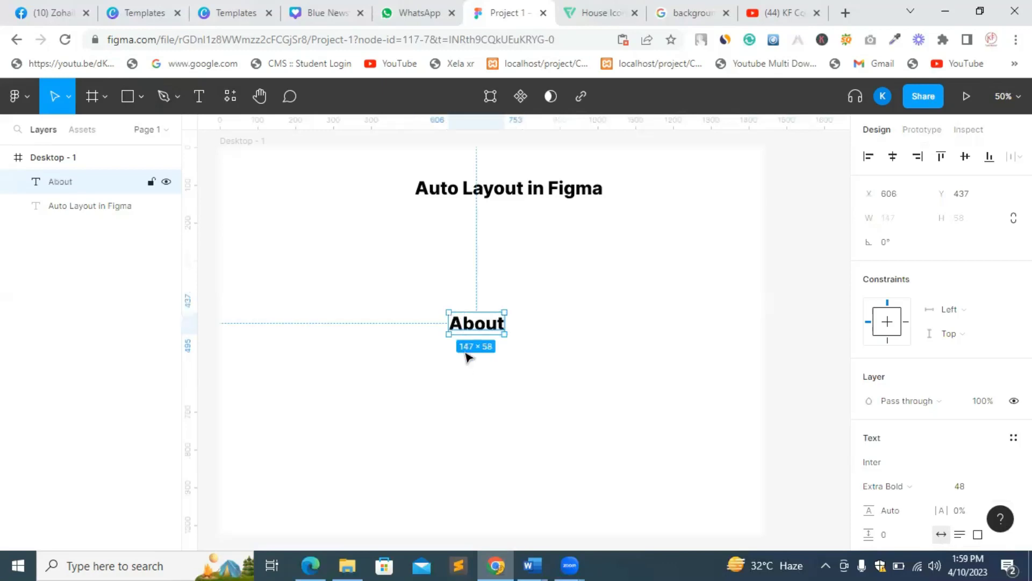
{"action": "left_click", "coordinate": [479, 427]}
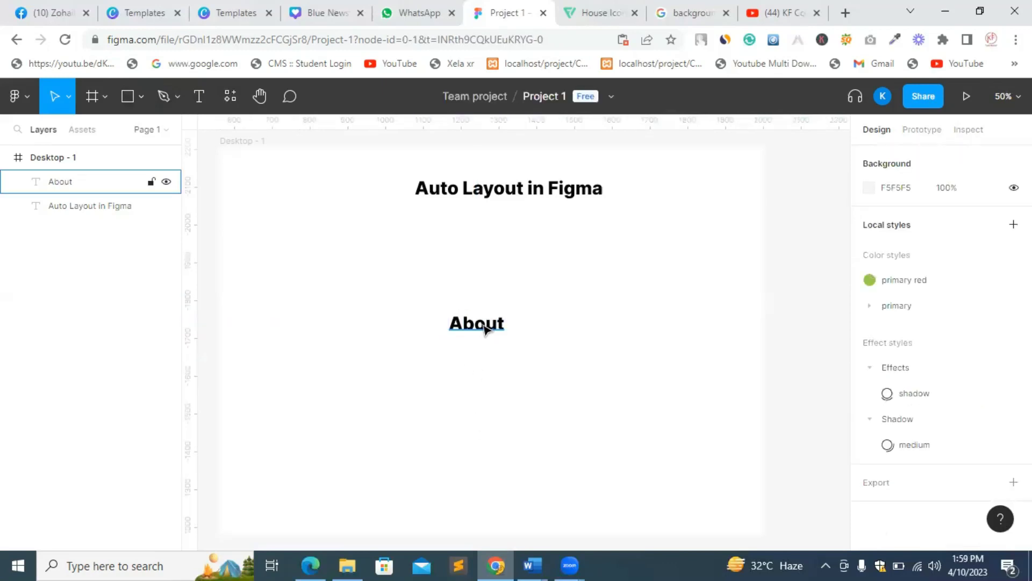
Add auto layout to the "About" text and give the resulting frame a red fill.
{"action": "left_click", "coordinate": [484, 329]}
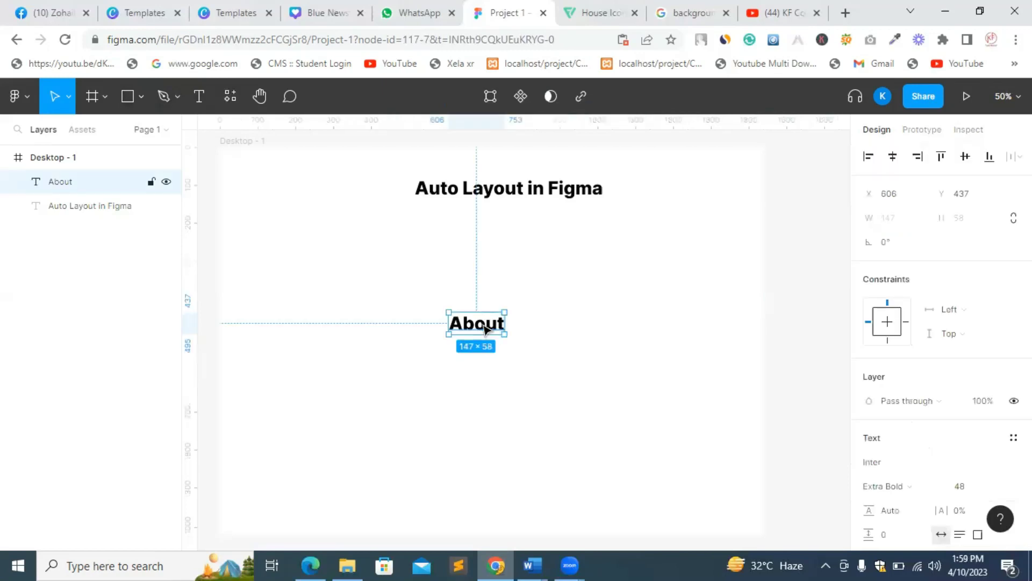
{"action": "key", "text": "shift+a"}
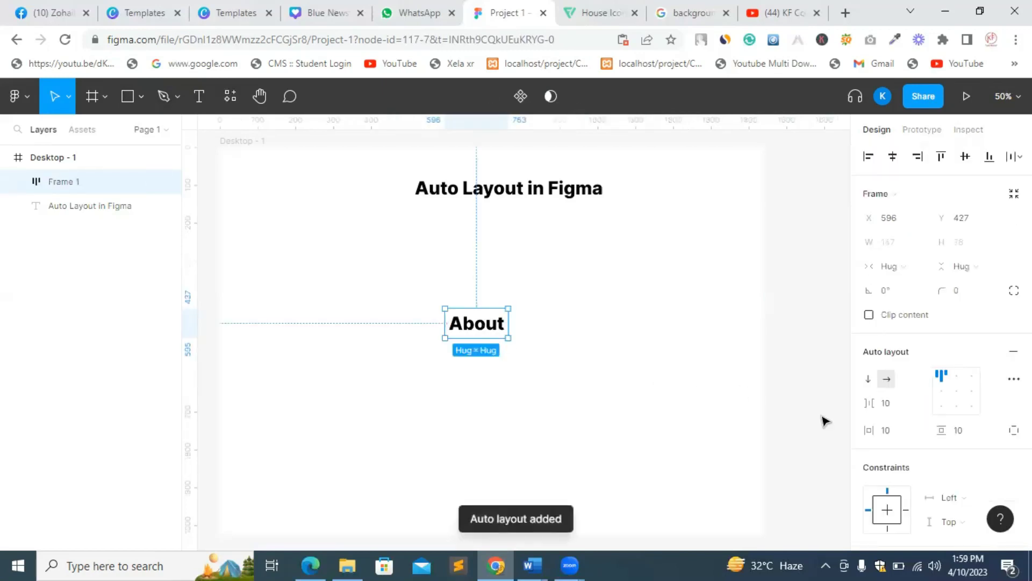
{"action": "scroll", "coordinate": [944, 420], "scroll_direction": "down", "scroll_amount": 5}
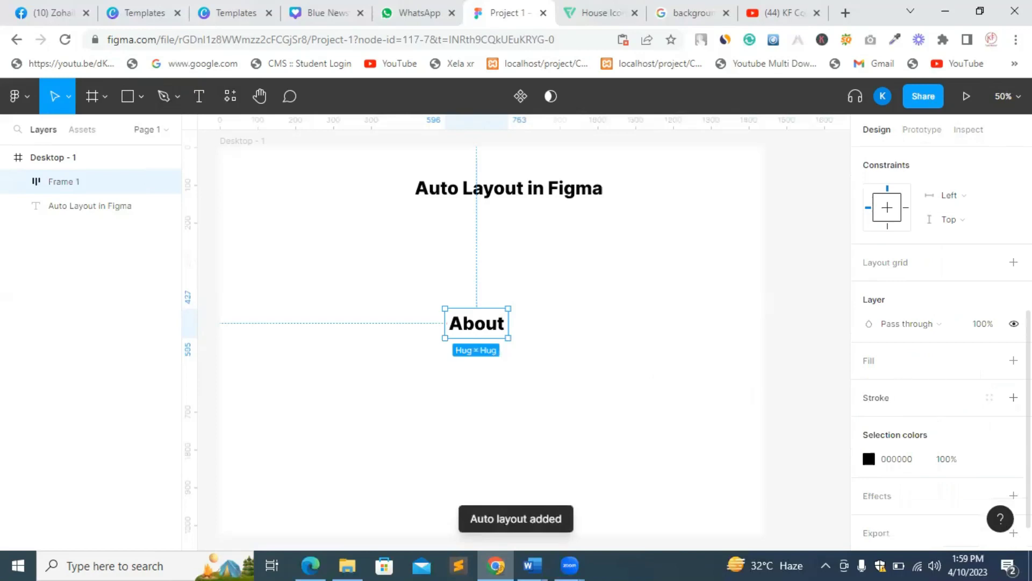
{"action": "left_click", "coordinate": [1013, 360]}
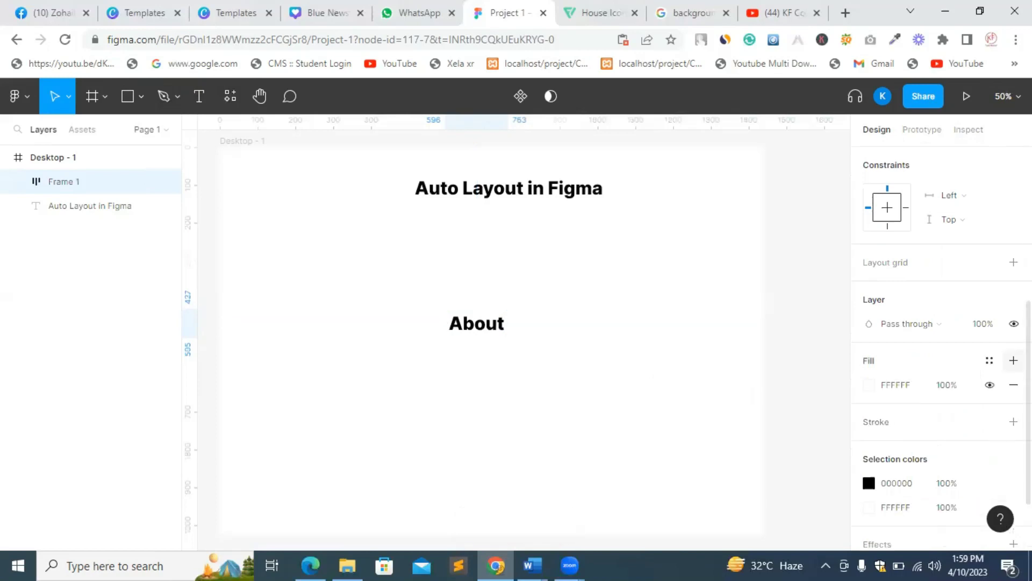
{"action": "left_click", "coordinate": [873, 385]}
{"action": "left_click_drag", "start_coordinate": [810, 256], "coordinate": [858, 171]}
{"action": "left_click", "coordinate": [579, 277]}
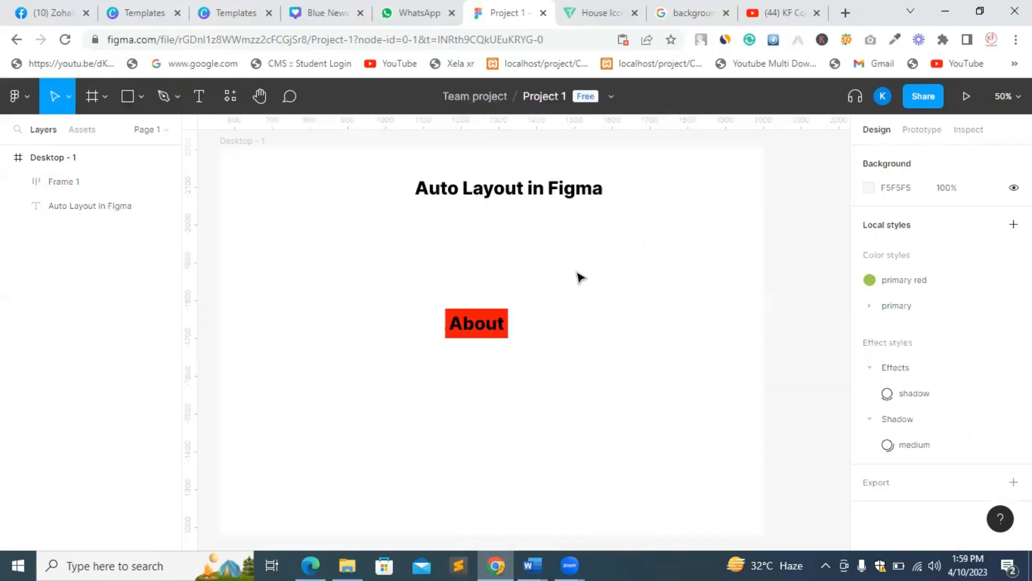
Examine the "About" frame's auto layout padding up close, including the individual values for each side.
{"action": "key", "text": "shift+0"}
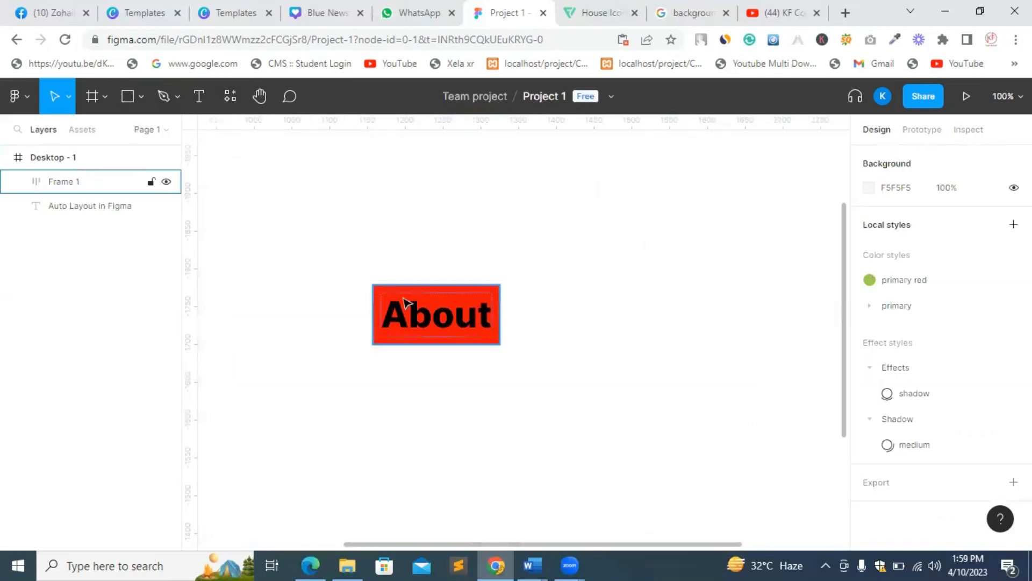
{"action": "left_click", "coordinate": [435, 313]}
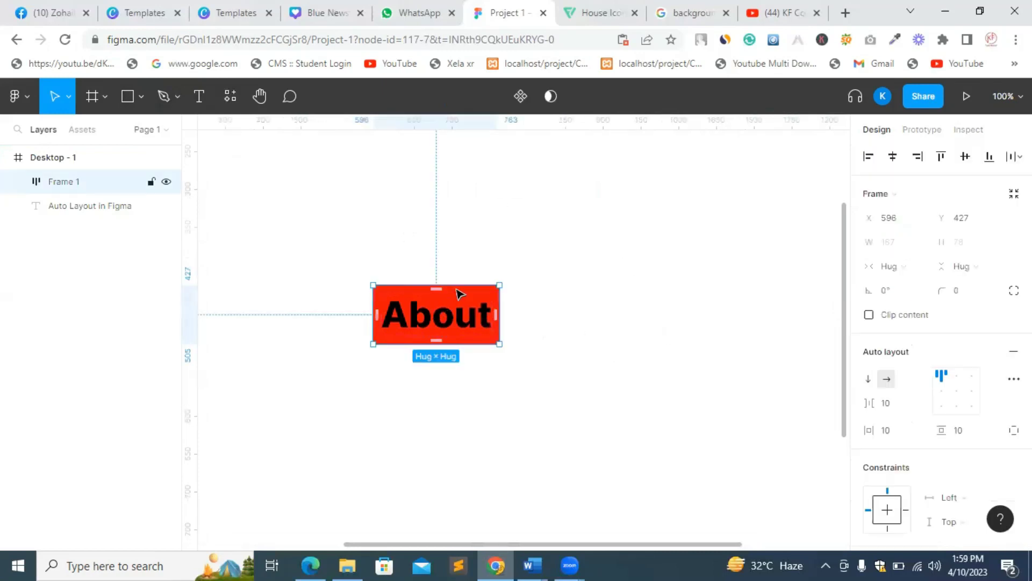
{"action": "left_click", "coordinate": [516, 255]}
{"action": "left_click", "coordinate": [467, 294]}
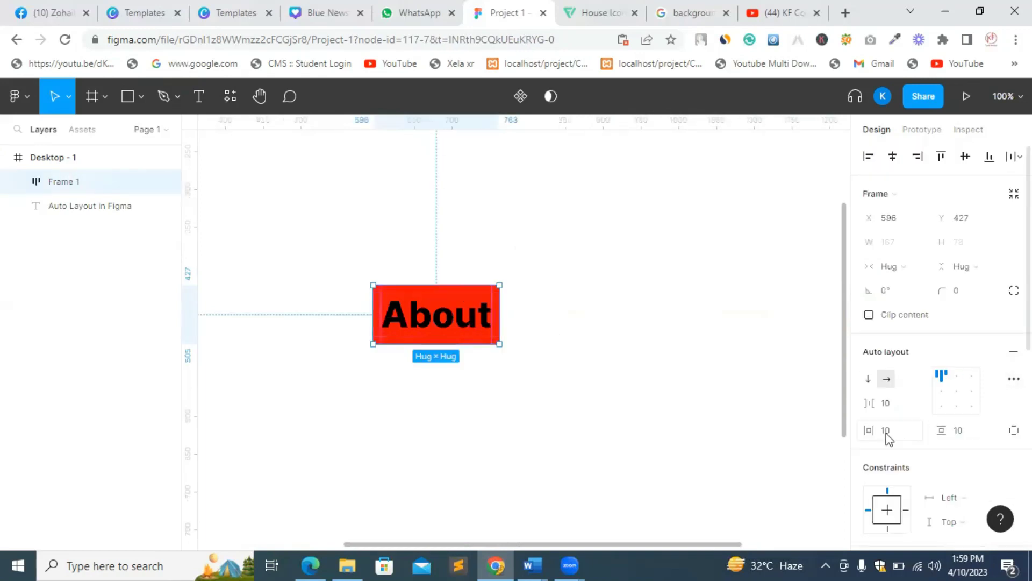
{"action": "left_click", "coordinate": [1014, 430]}
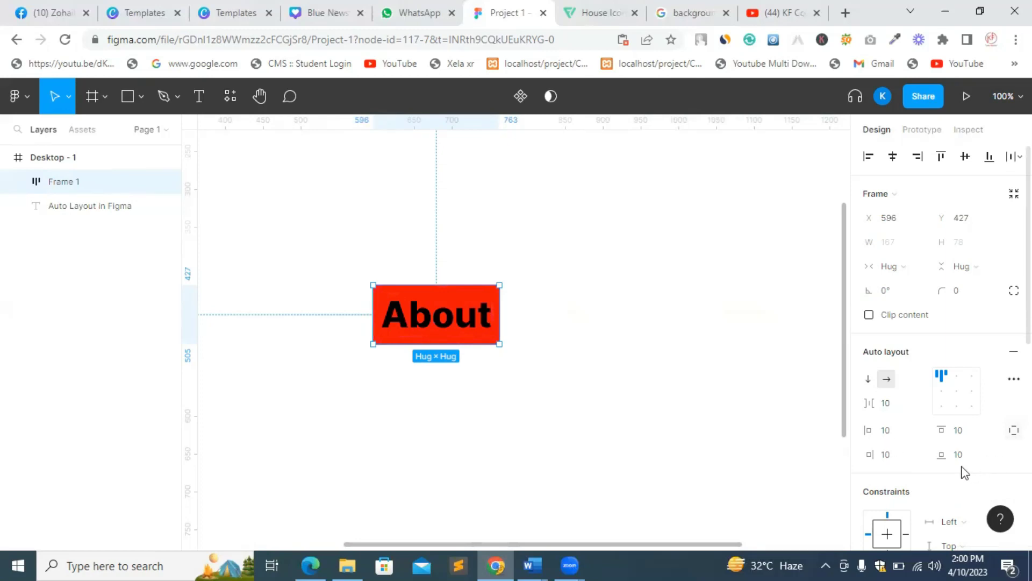
{"action": "left_click", "coordinate": [801, 403]}
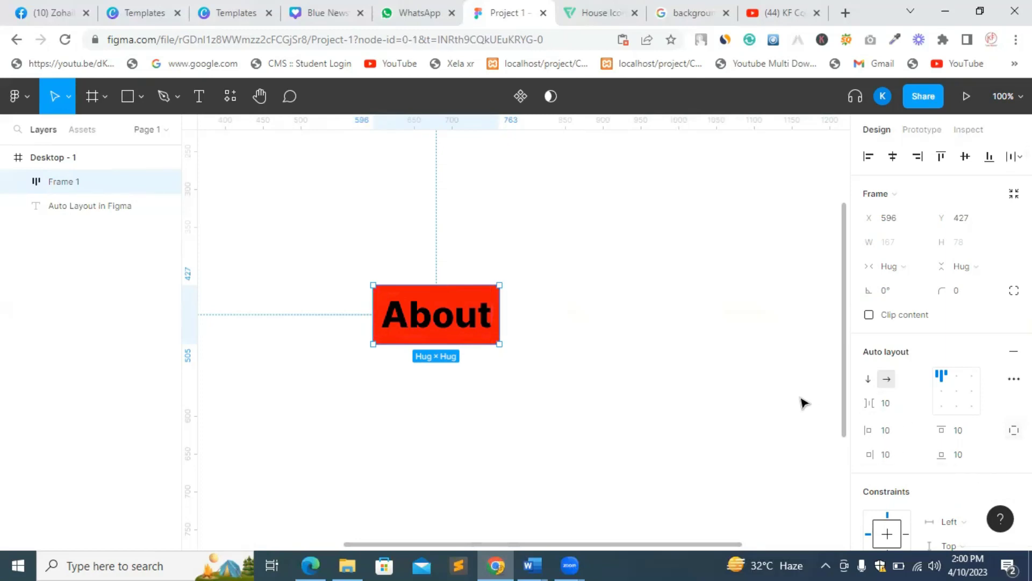
{"action": "left_click", "coordinate": [455, 321]}
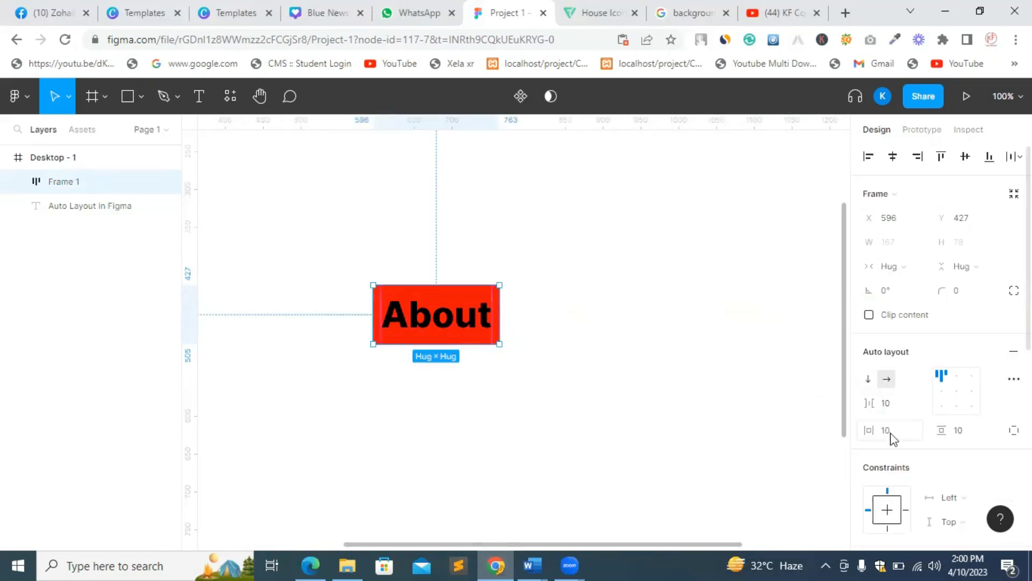
{"action": "left_click", "coordinate": [560, 330]}
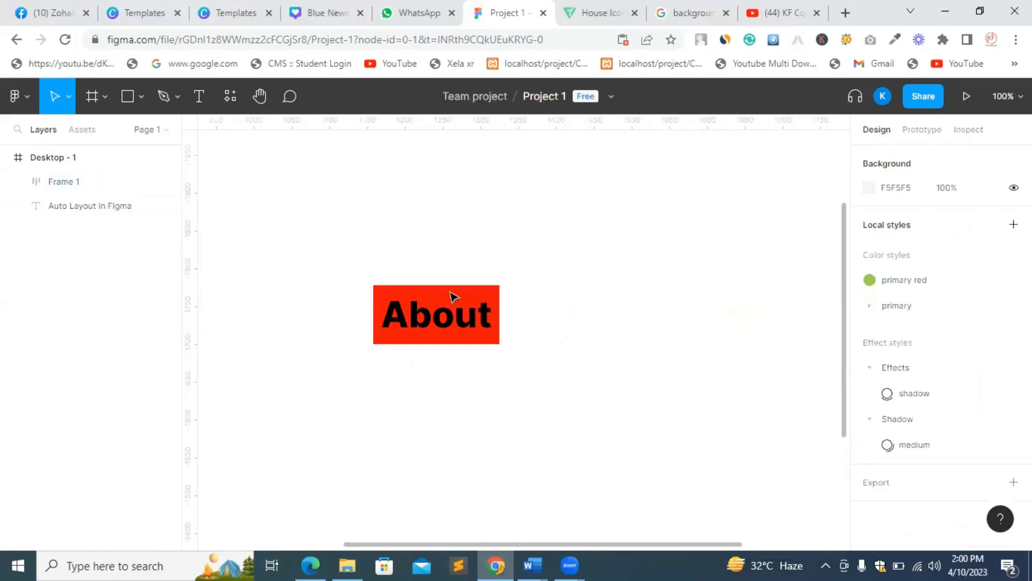
{"action": "left_click", "coordinate": [496, 316]}
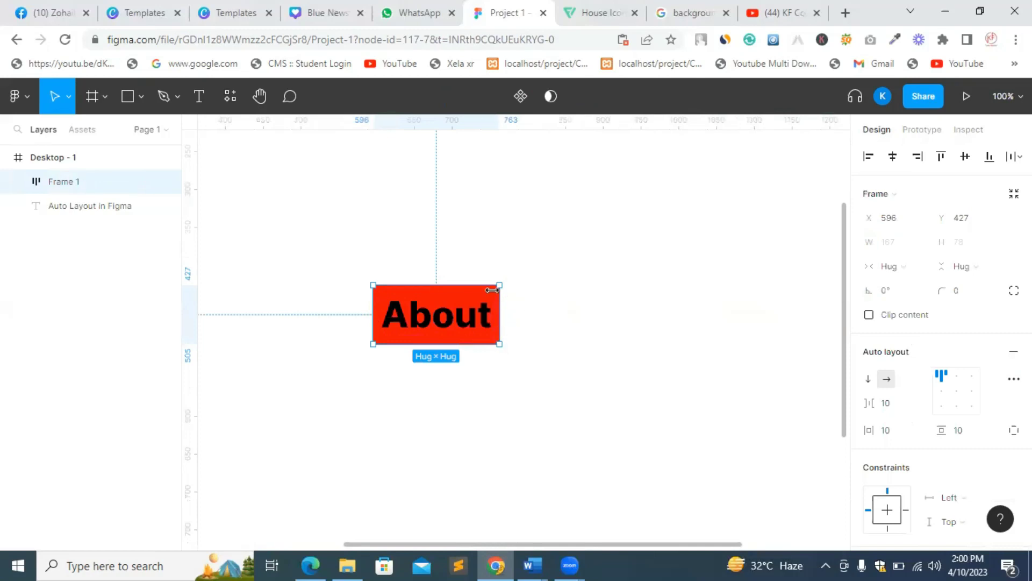
Try the button text as "Home" and as "ok" to test how the auto layout frame resizes.
{"action": "left_click", "coordinate": [459, 322]}
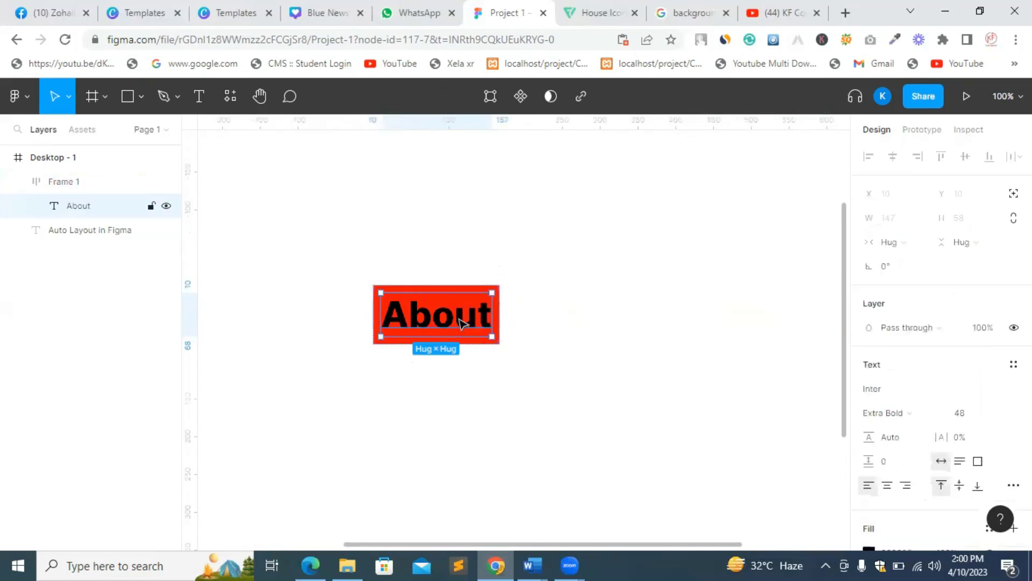
{"action": "double_click", "coordinate": [460, 319]}
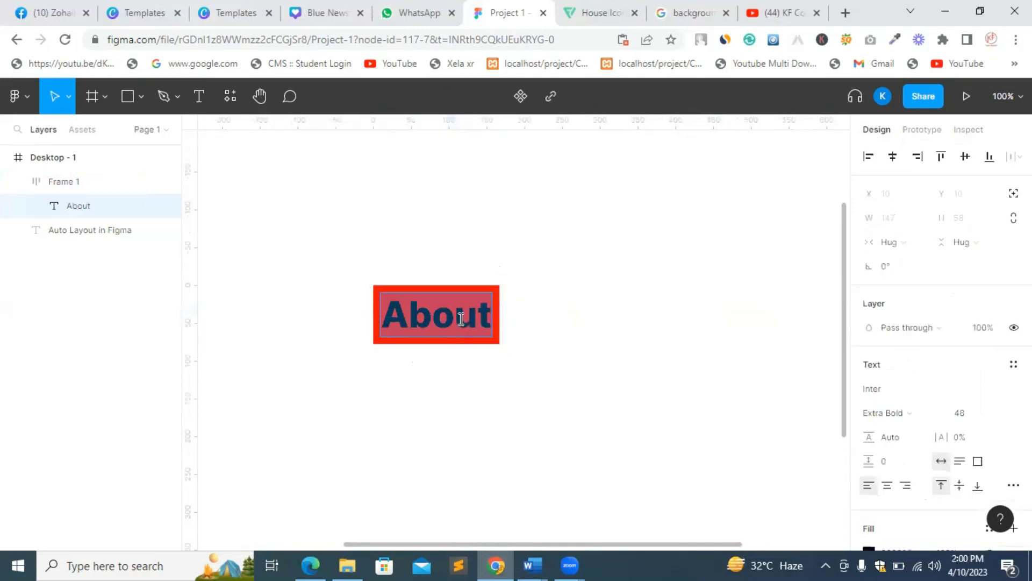
{"action": "type", "text": "H"}
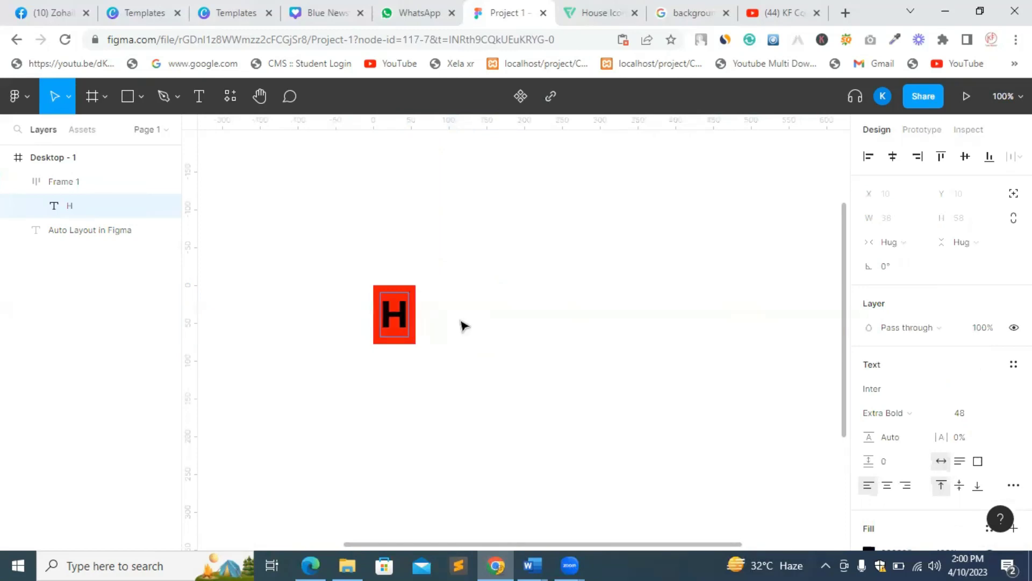
{"action": "type", "text": "ome"}
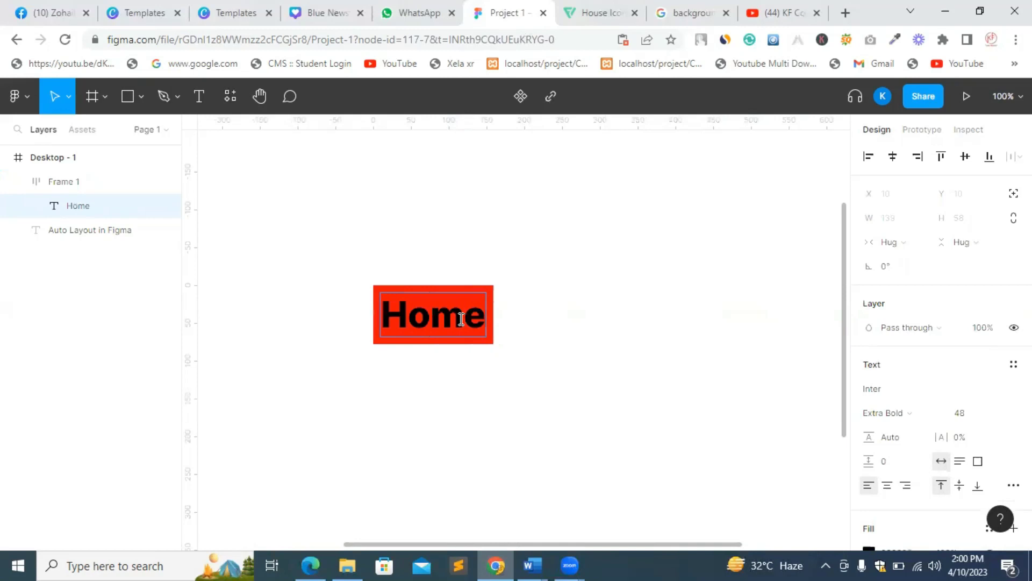
{"action": "key", "text": "ctrl+z"}
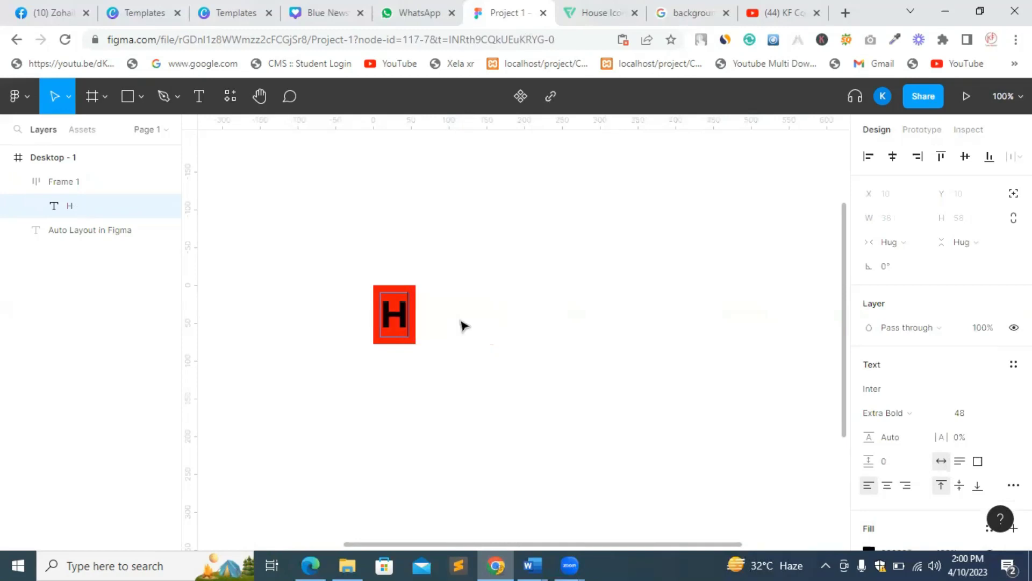
{"action": "key", "text": "BackSpace"}
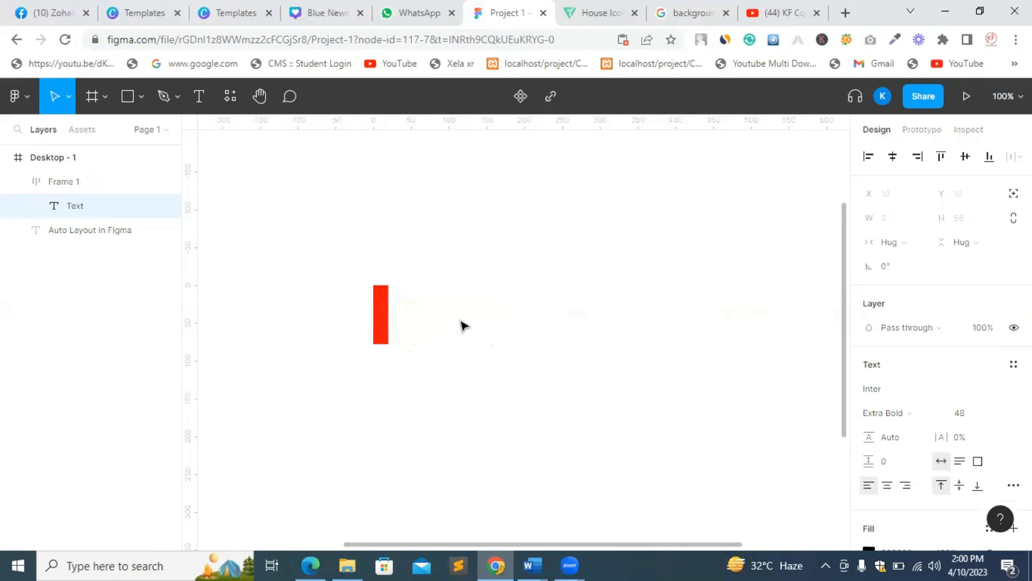
{"action": "type", "text": "ok"}
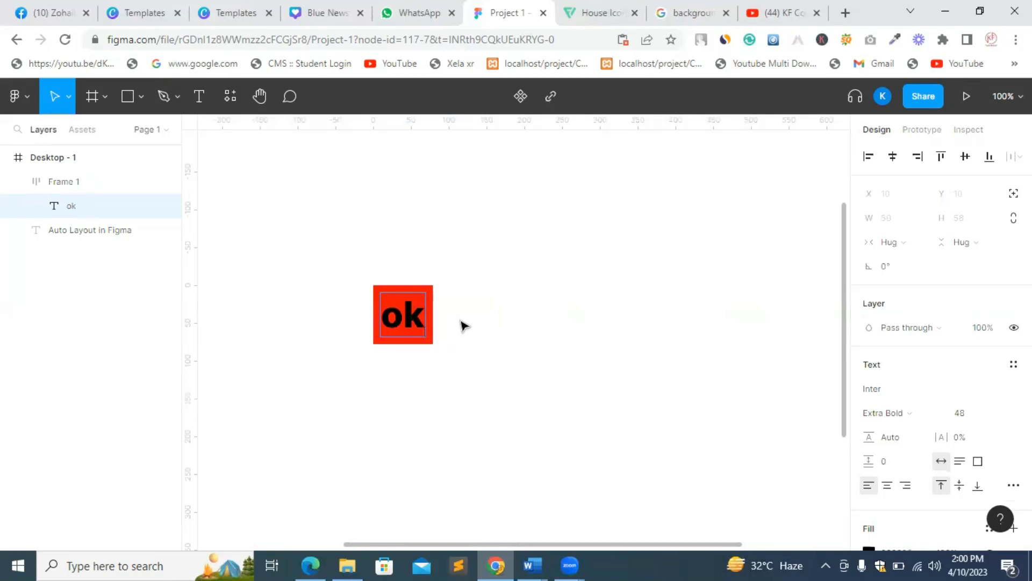
Replace the text inside the red auto layout frame with "Learn More".
{"action": "key", "text": "BackSpace"}
{"action": "key", "text": "BackSpace"}
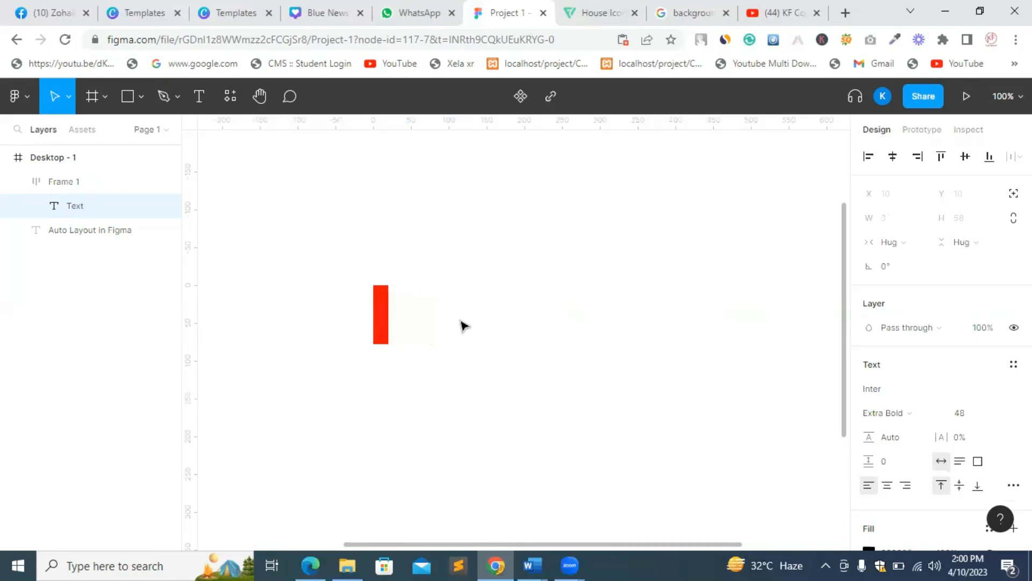
{"action": "type", "text": "Learn"}
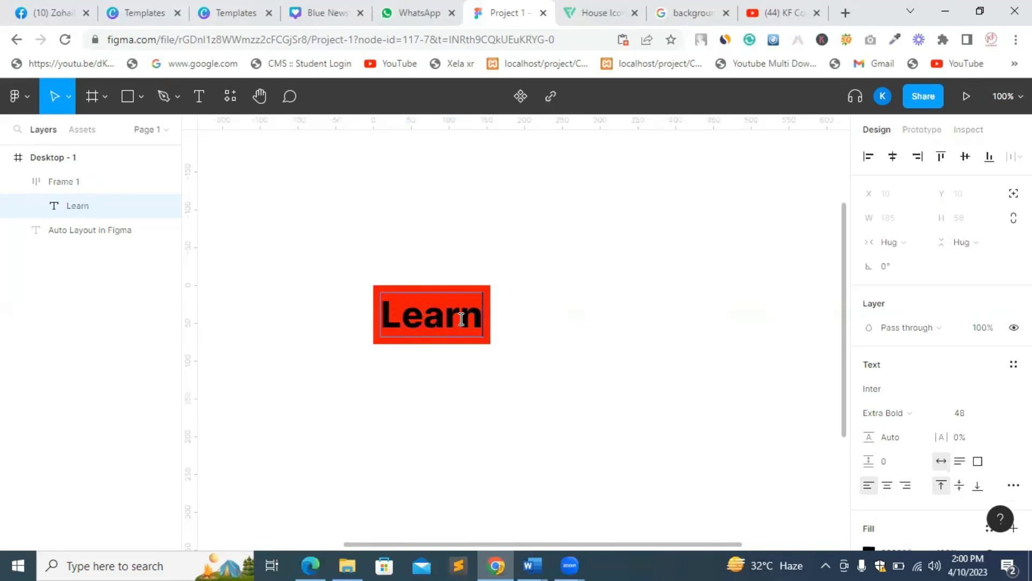
{"action": "type", "text": " More"}
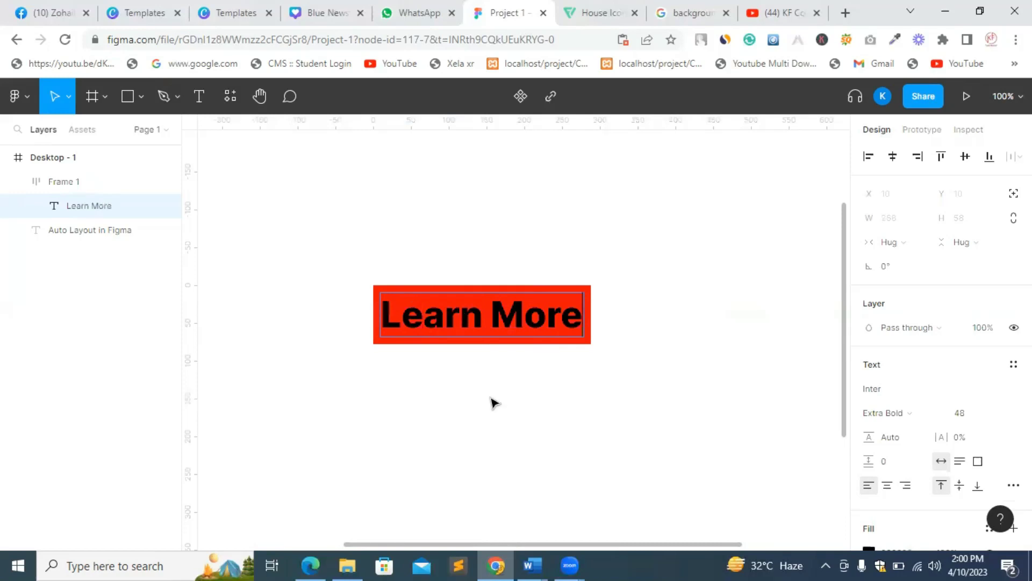
{"action": "key", "text": "Escape"}
{"action": "left_click", "coordinate": [476, 267]}
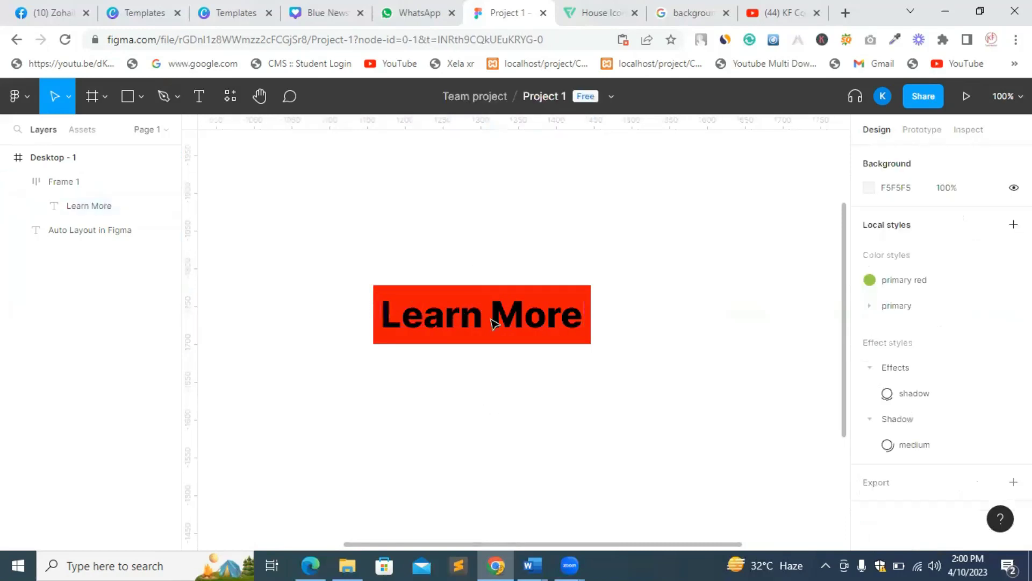
Move the "Learn More" frame to about X 602, Y 389, then try the vertical layout direction and return to horizontal.
{"action": "left_click_drag", "start_coordinate": [489, 320], "coordinate": [494, 290]}
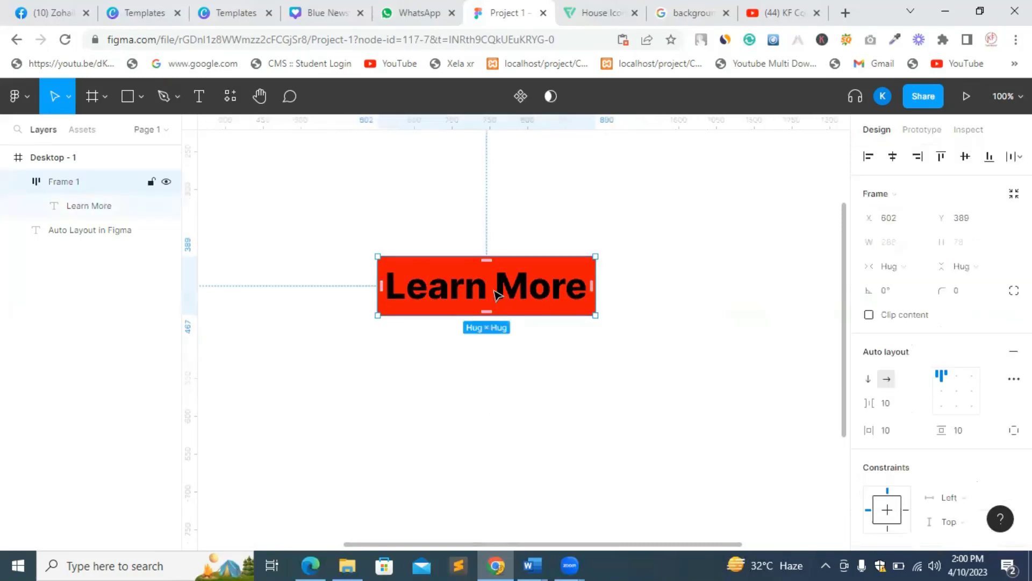
{"action": "left_click", "coordinate": [868, 379]}
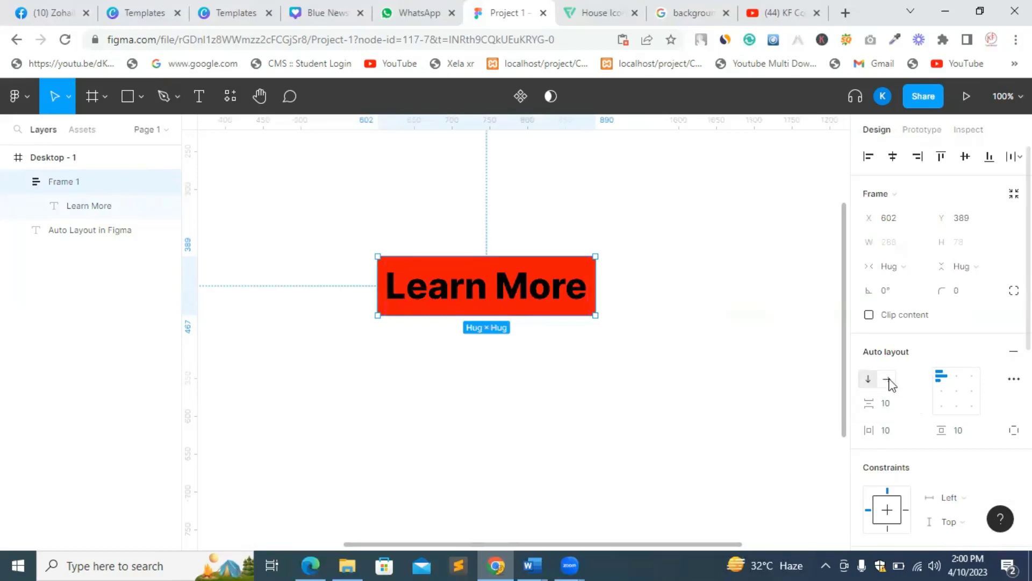
{"action": "left_click", "coordinate": [887, 380]}
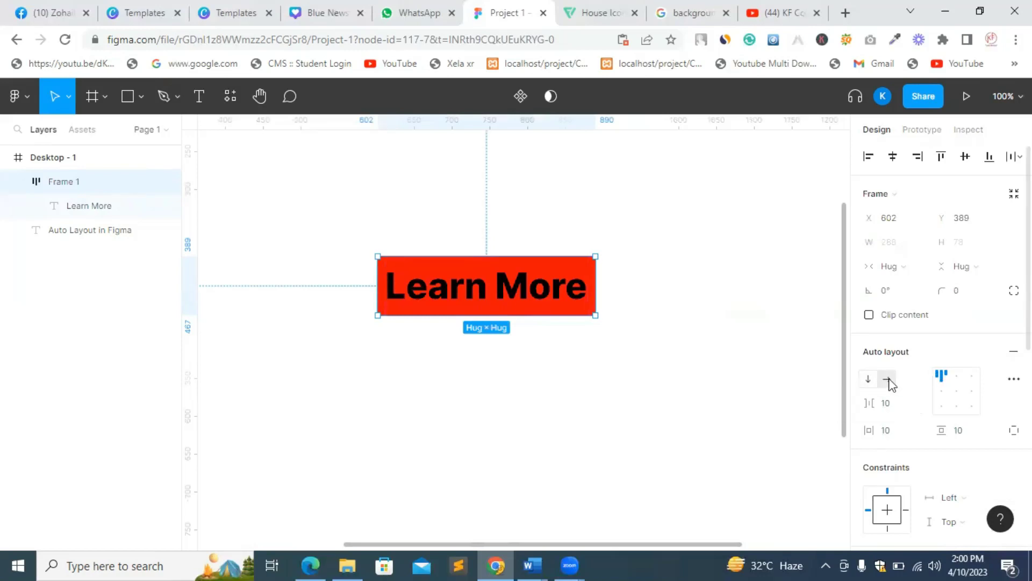
Move the red "Learn More" auto layout frame up to about X 603, Y 337.
{"action": "double_click", "coordinate": [529, 295]}
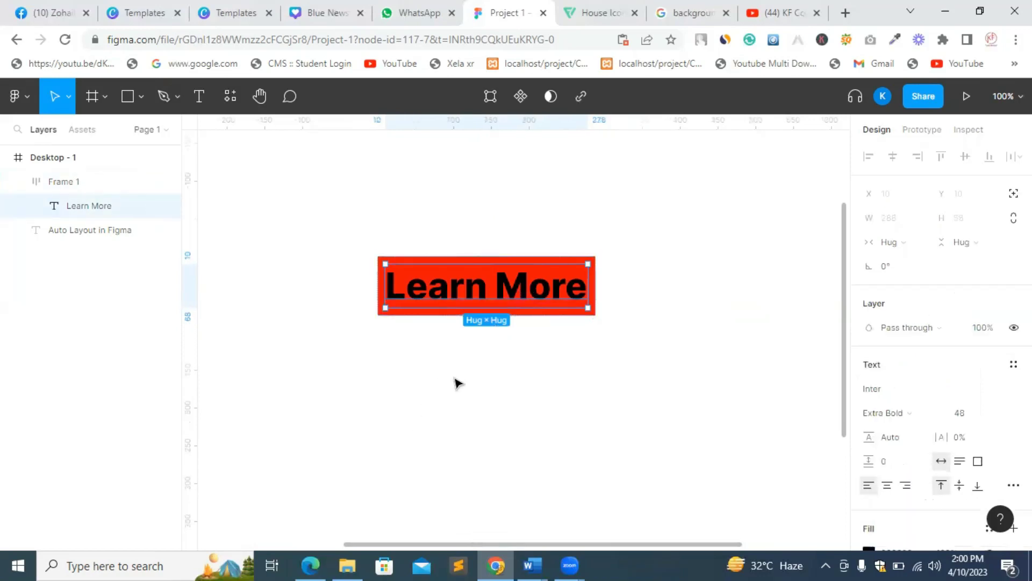
{"action": "left_click", "coordinate": [486, 370]}
{"action": "left_click", "coordinate": [502, 285]}
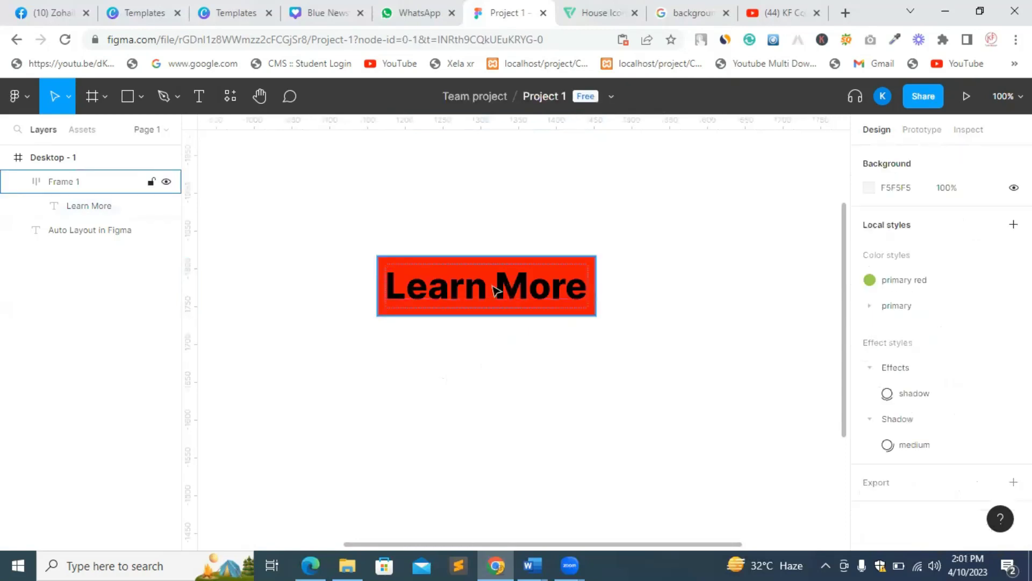
{"action": "left_click_drag", "start_coordinate": [496, 250], "coordinate": [502, 249]}
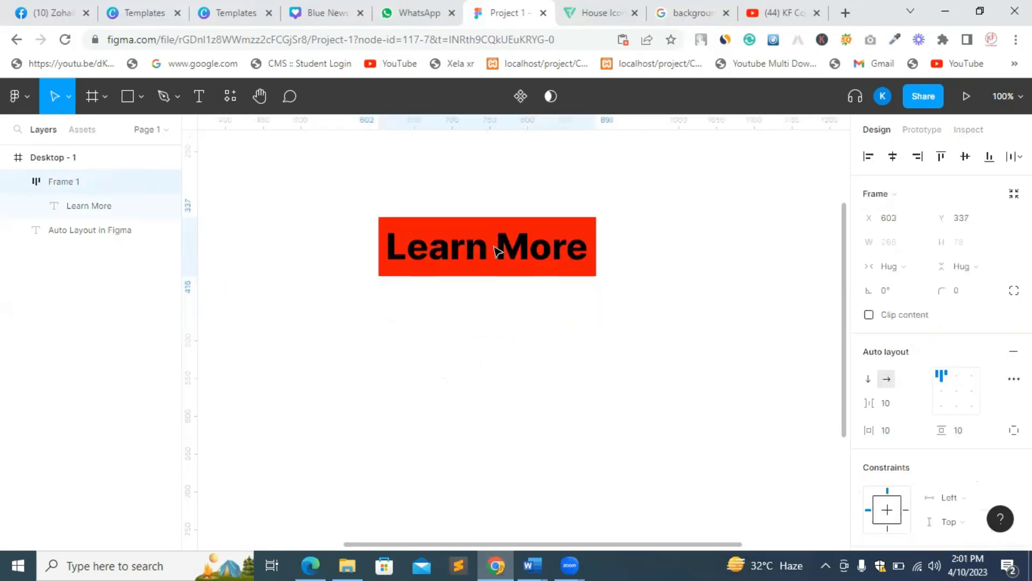
Draw a rectangle about 278 × 65 below the "Learn More" frame and fill it with purple 5200FF.
{"action": "left_click", "coordinate": [127, 97]}
{"action": "mouse_move", "coordinate": [379, 349]}
{"action": "left_mouse_down"}
{"action": "mouse_move", "coordinate": [475, 390]}
{"action": "mouse_move", "coordinate": [591, 403]}
{"action": "left_mouse_up"}
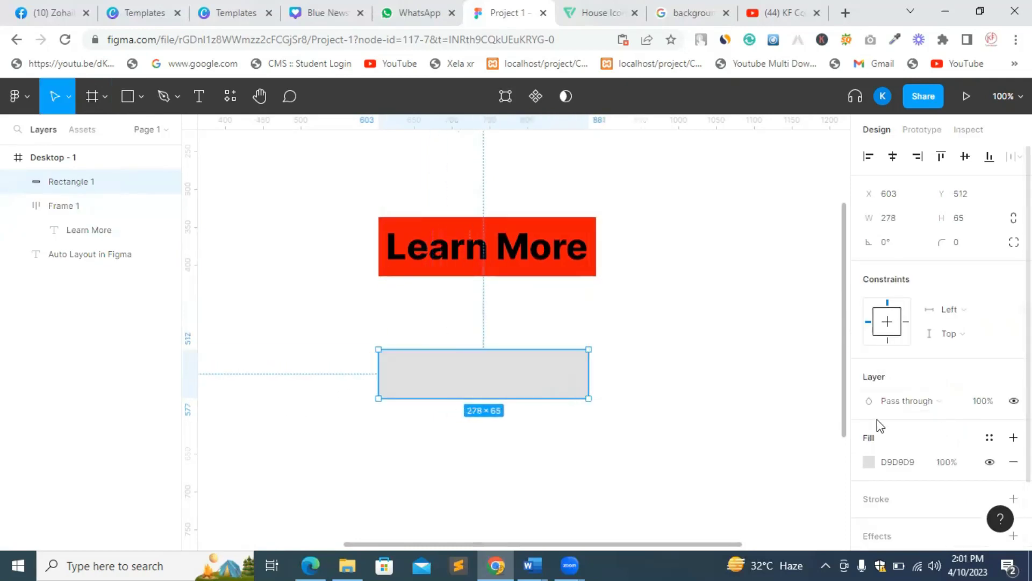
{"action": "scroll", "coordinate": [877, 420], "scroll_direction": "down", "scroll_amount": 2}
{"action": "left_click", "coordinate": [869, 382]}
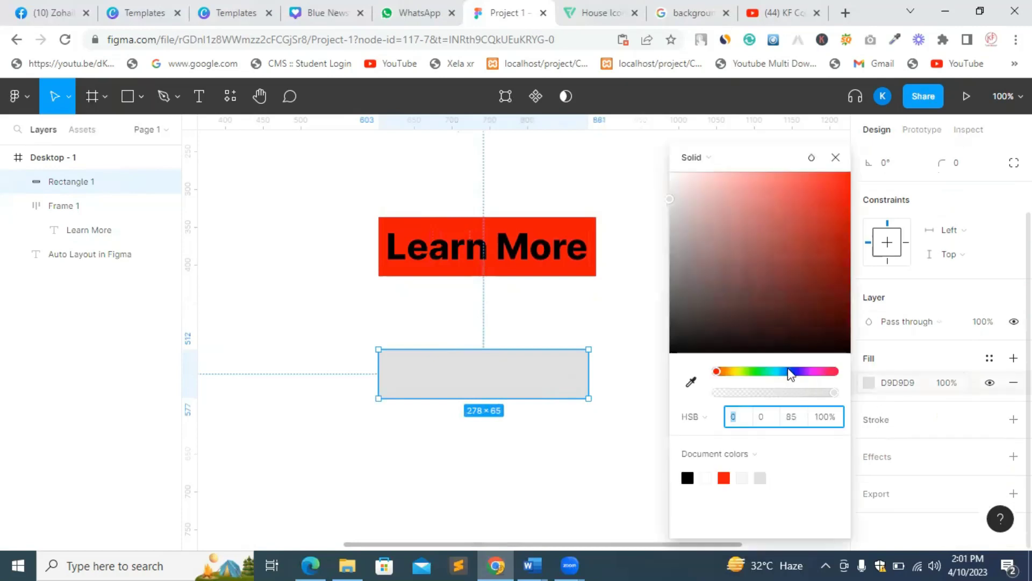
{"action": "left_click", "coordinate": [792, 371]}
{"action": "left_click", "coordinate": [801, 371]}
{"action": "left_click_drag", "start_coordinate": [821, 263], "coordinate": [858, 161]}
{"action": "left_click", "coordinate": [546, 330]}
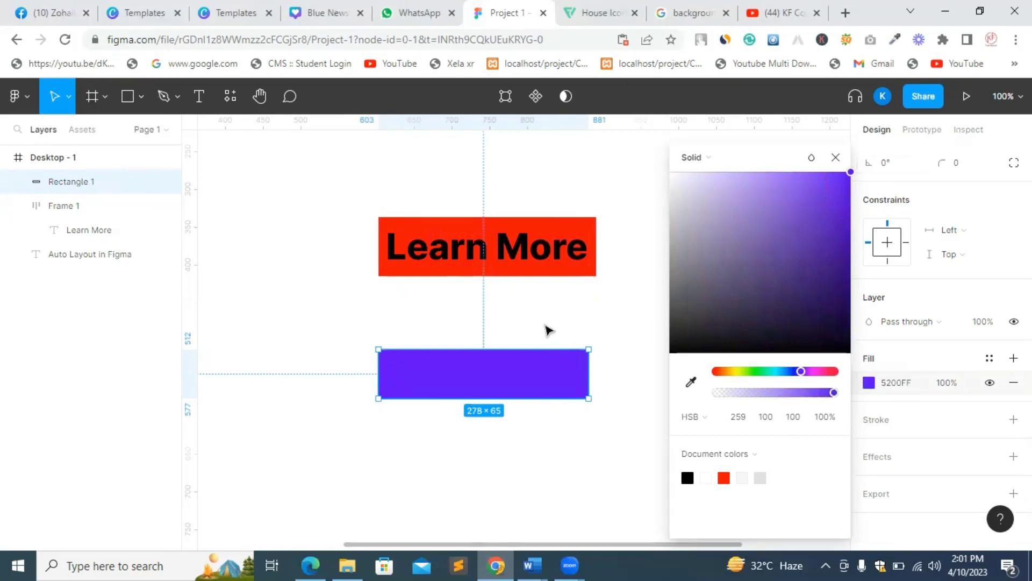
{"action": "left_click", "coordinate": [434, 360]}
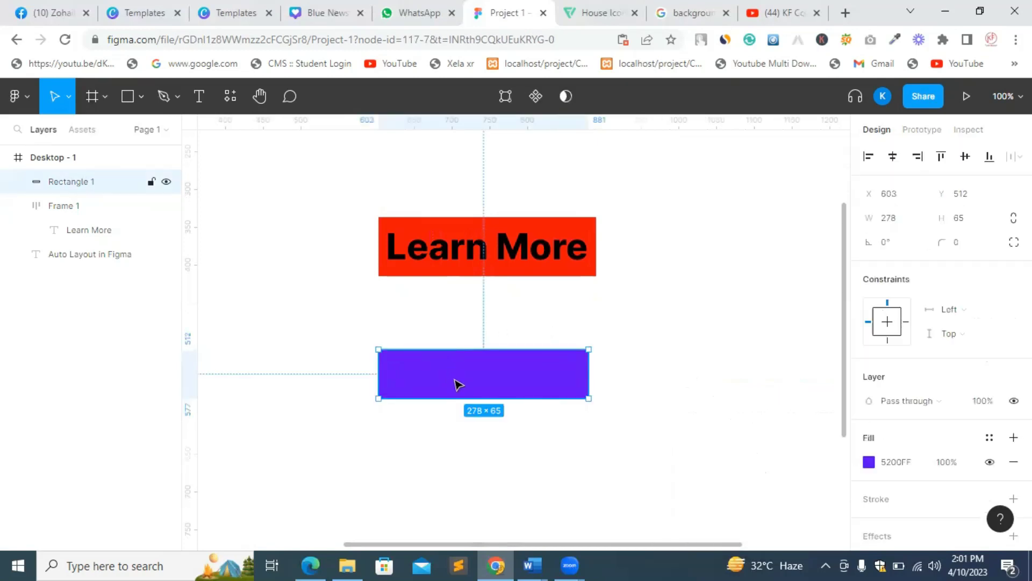
Undo the purple fill and the rectangle drawn below the "Learn More" frame.
{"action": "key", "text": "ctrl+z"}
{"action": "key", "text": "ctrl+z"}
{"action": "key", "text": "ctrl+z"}
{"action": "key", "text": "ctrl+z"}
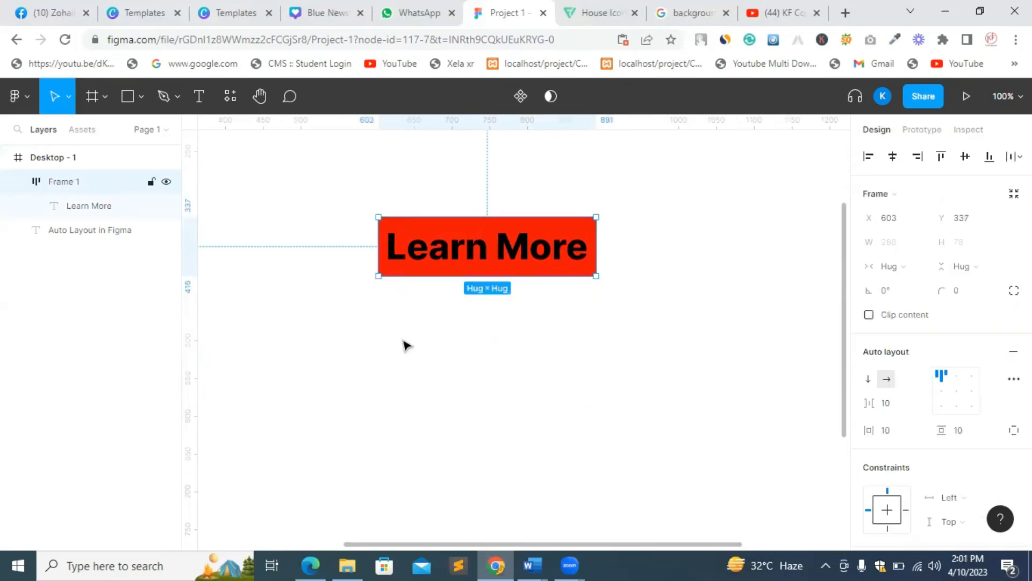
Duplicate the "Learn More" frame and place the copy directly below it at about X 603, Y 492.
{"action": "left_click", "coordinate": [439, 421]}
{"action": "left_click", "coordinate": [449, 253]}
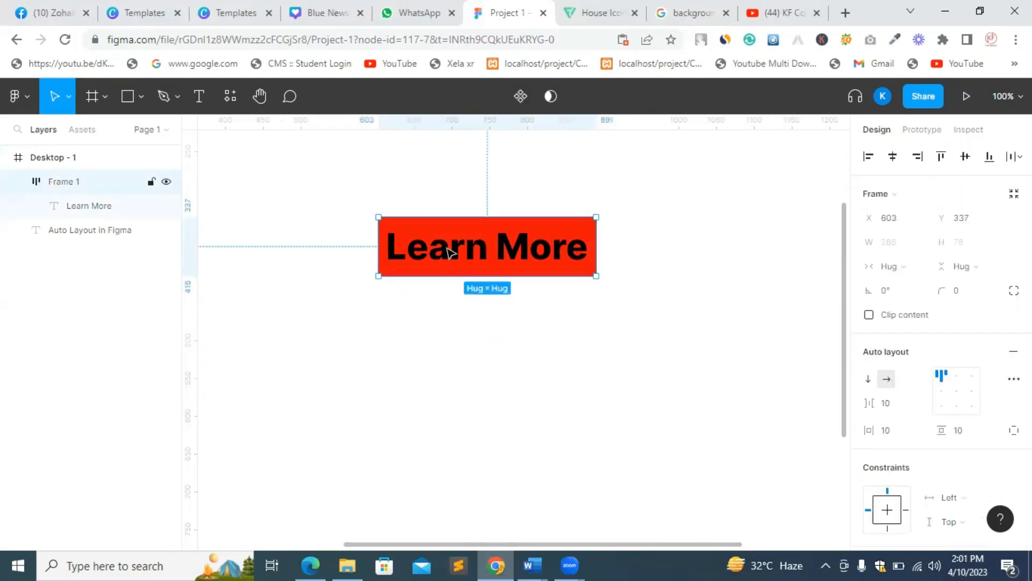
{"action": "left_click", "coordinate": [370, 208]}
{"action": "left_click", "coordinate": [390, 222]}
{"action": "key", "text": "ctrl+d"}
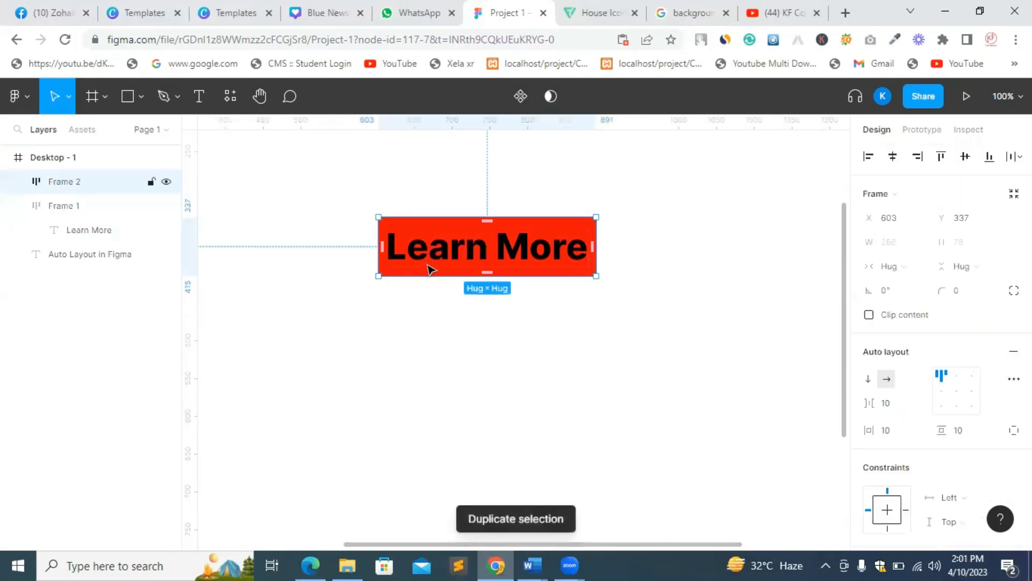
{"action": "left_click_drag", "start_coordinate": [431, 265], "coordinate": [445, 372]}
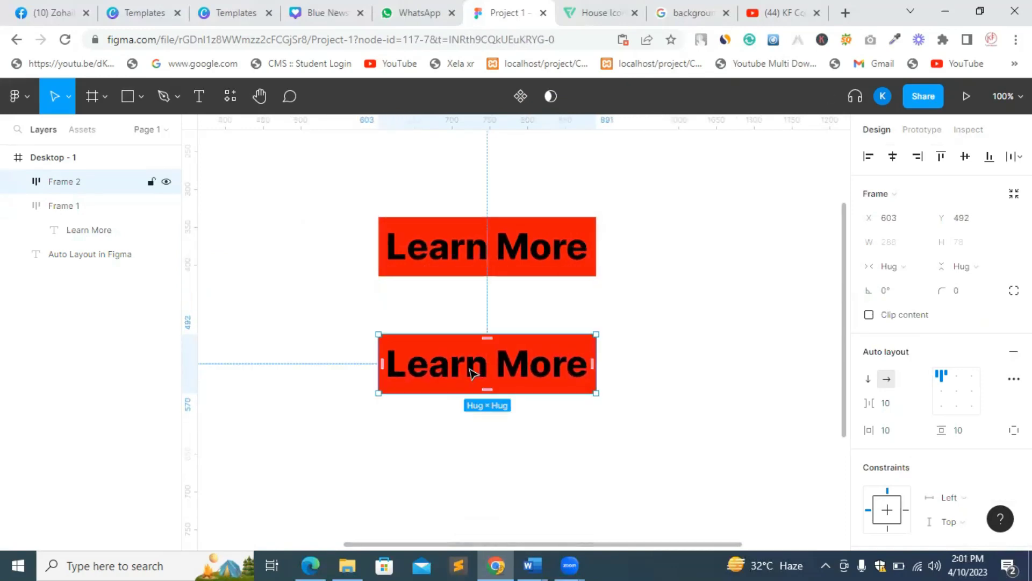
Replace the text in the duplicated lower frame with "Home".
{"action": "double_click", "coordinate": [469, 373]}
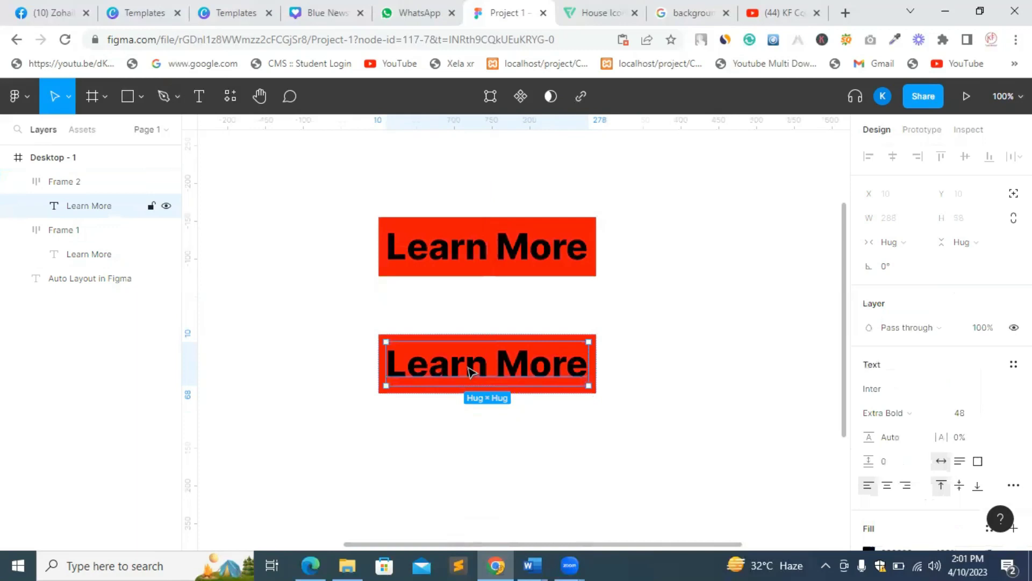
{"action": "double_click", "coordinate": [469, 368]}
{"action": "double_click", "coordinate": [468, 367]}
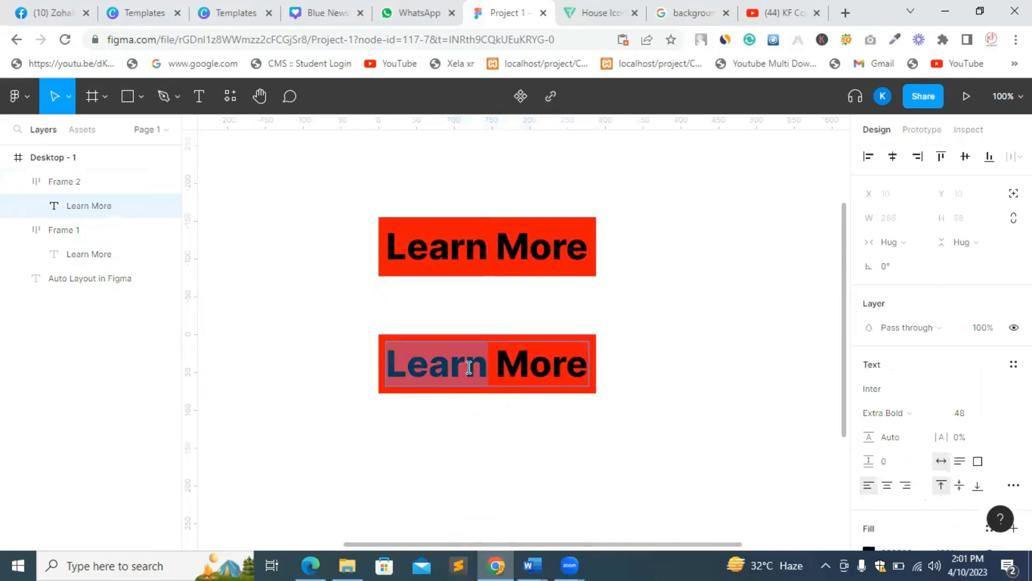
{"action": "triple_click", "coordinate": [468, 367]}
{"action": "type", "text": "Home"}
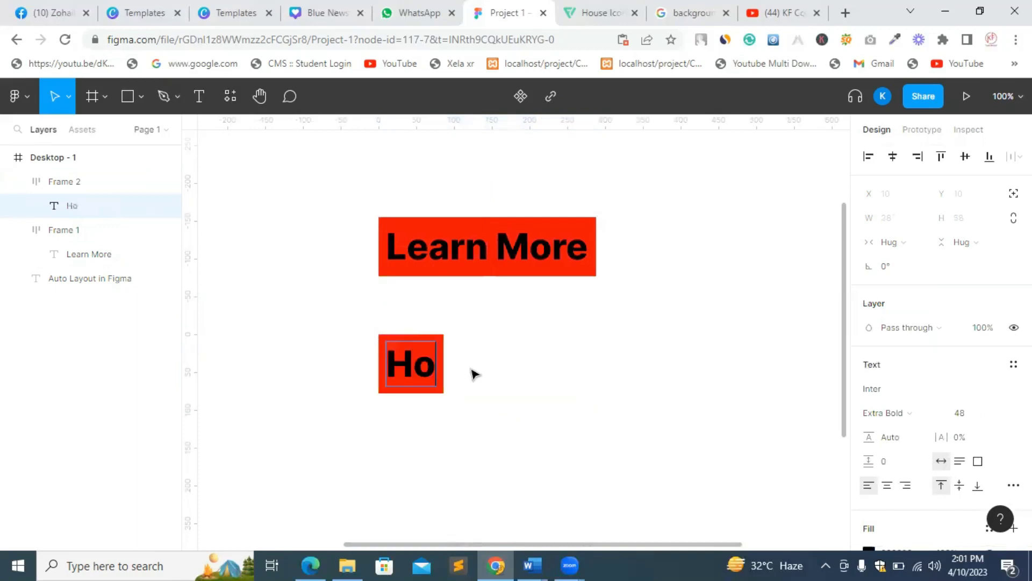
{"action": "key", "text": "Escape"}
{"action": "left_click", "coordinate": [534, 364]}
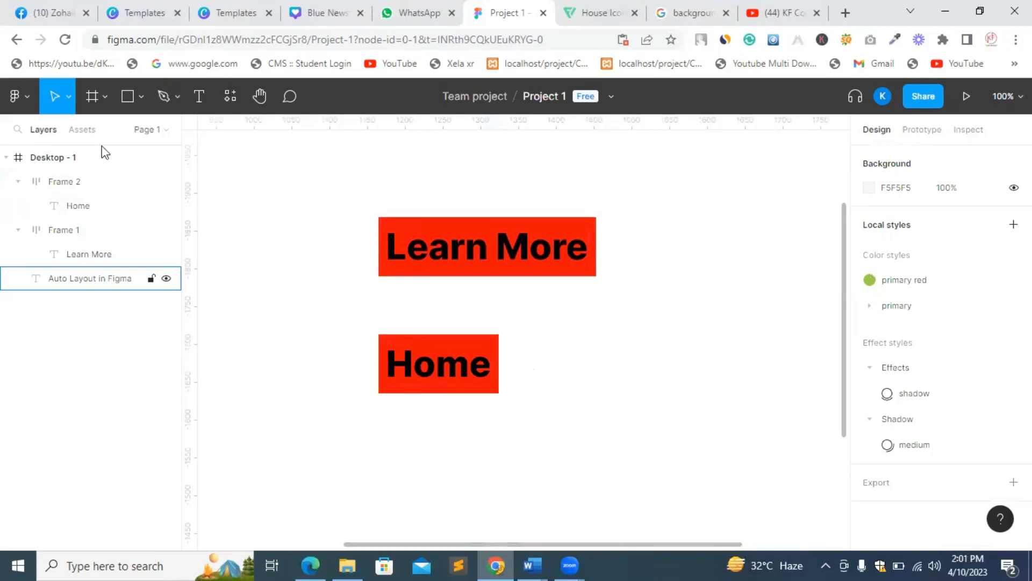
Copy the outlined house icon image from the open Flaticon page and paste it into the Figma design.
{"action": "left_click", "coordinate": [89, 130]}
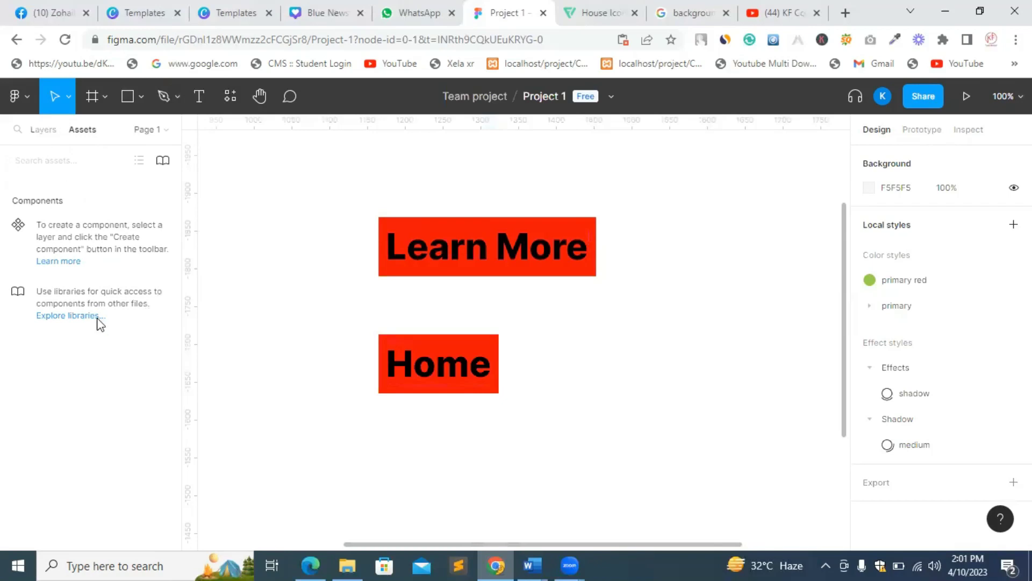
{"action": "left_click", "coordinate": [606, 11]}
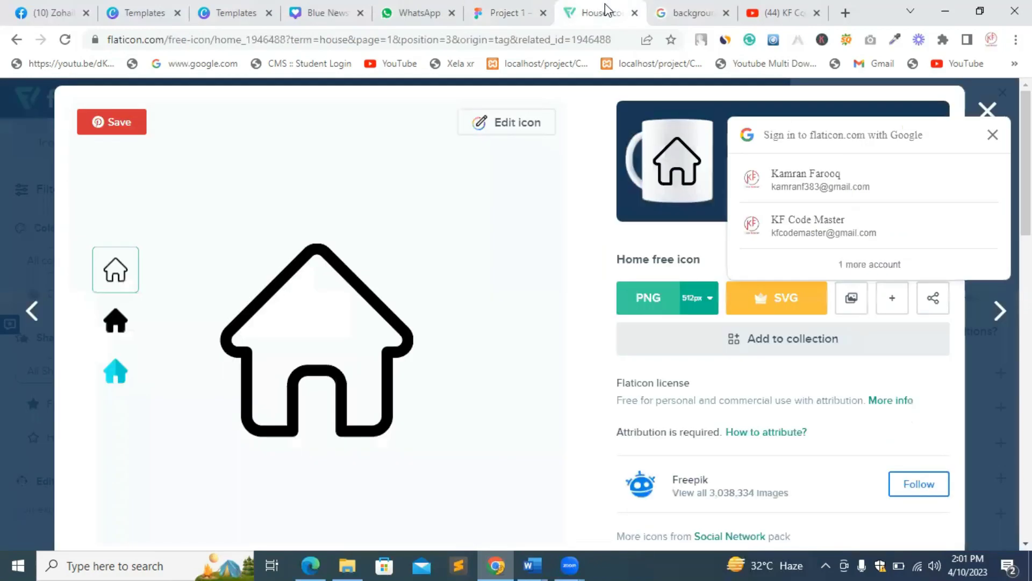
{"action": "right_click", "coordinate": [330, 343]}
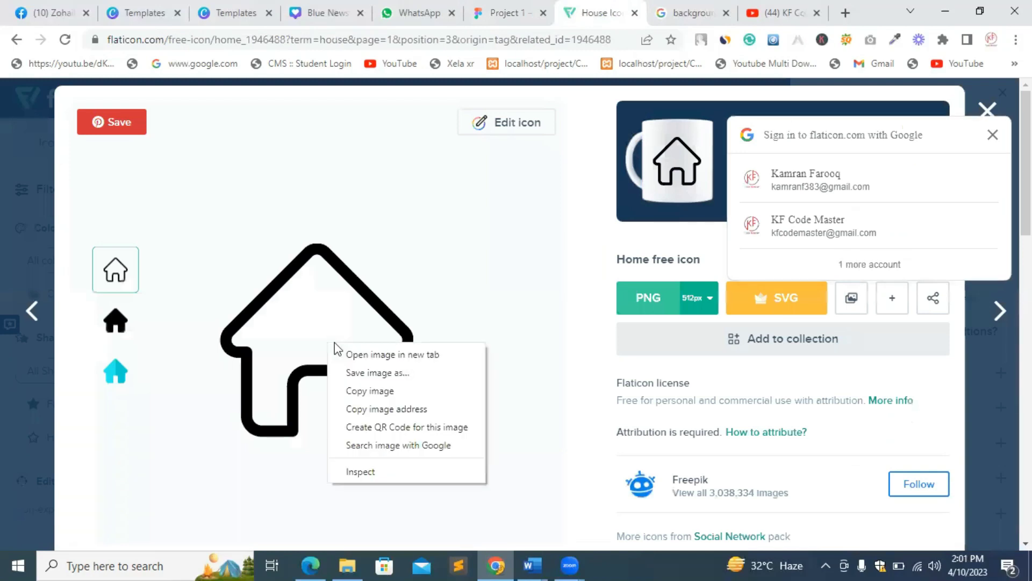
{"action": "left_click", "coordinate": [370, 391]}
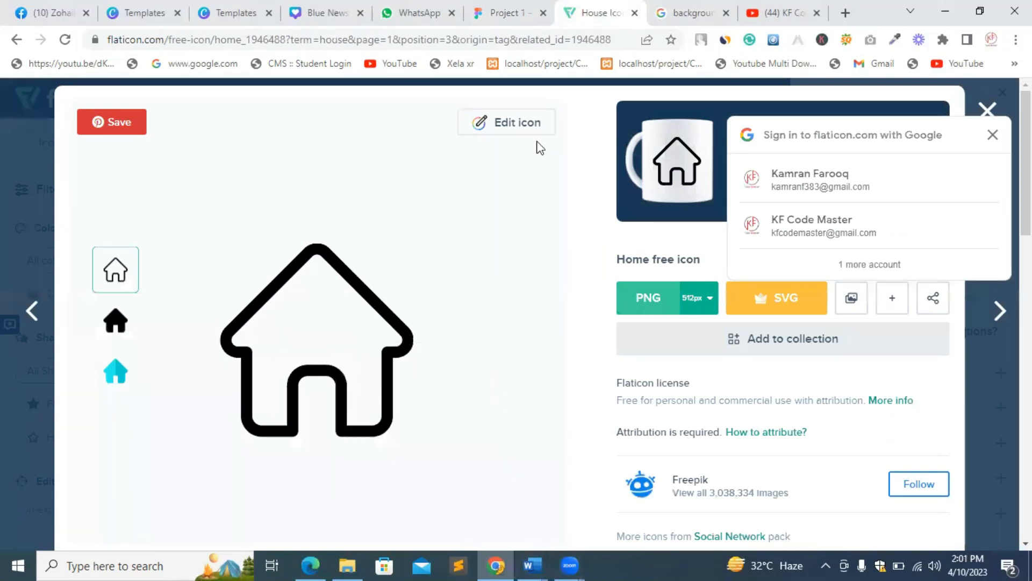
{"action": "left_click", "coordinate": [530, 9]}
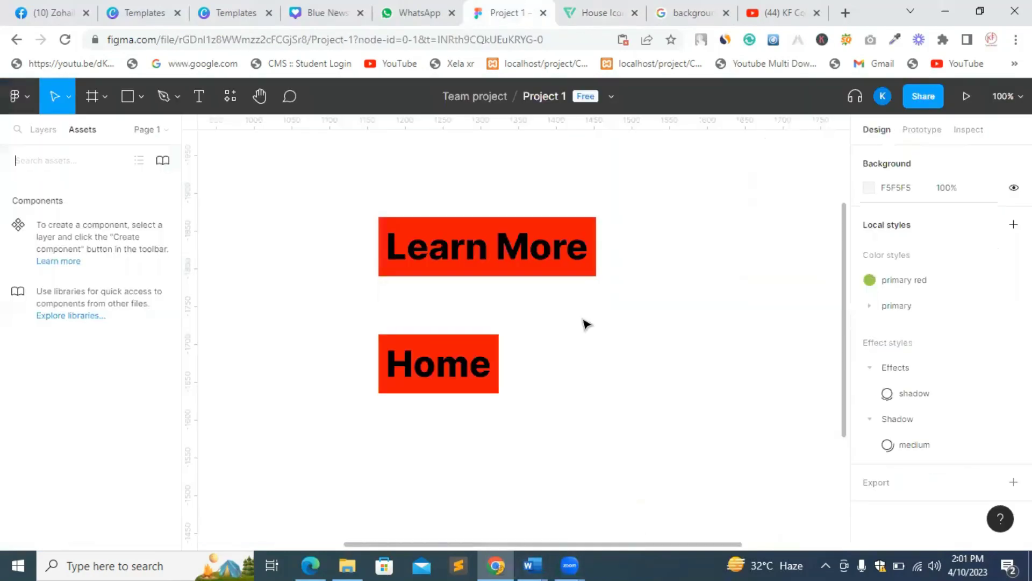
{"action": "key", "text": "ctrl+v"}
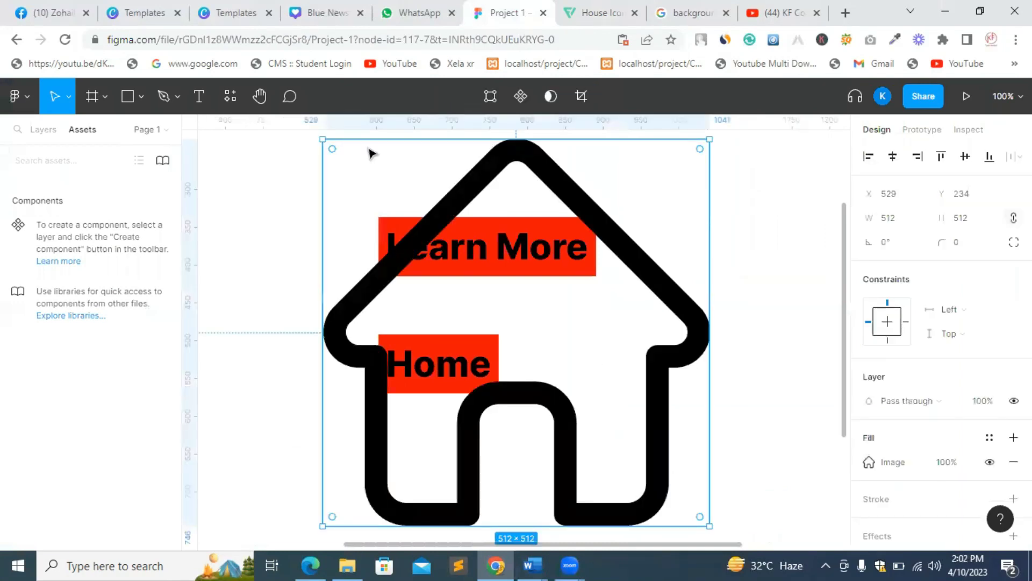
Scale the house icon down to about 56 × 56 and place it before the text inside the "Home" auto layout frame.
{"action": "left_click_drag", "start_coordinate": [322, 139], "coordinate": [573, 390]}
{"action": "left_click_drag", "start_coordinate": [632, 483], "coordinate": [601, 370]}
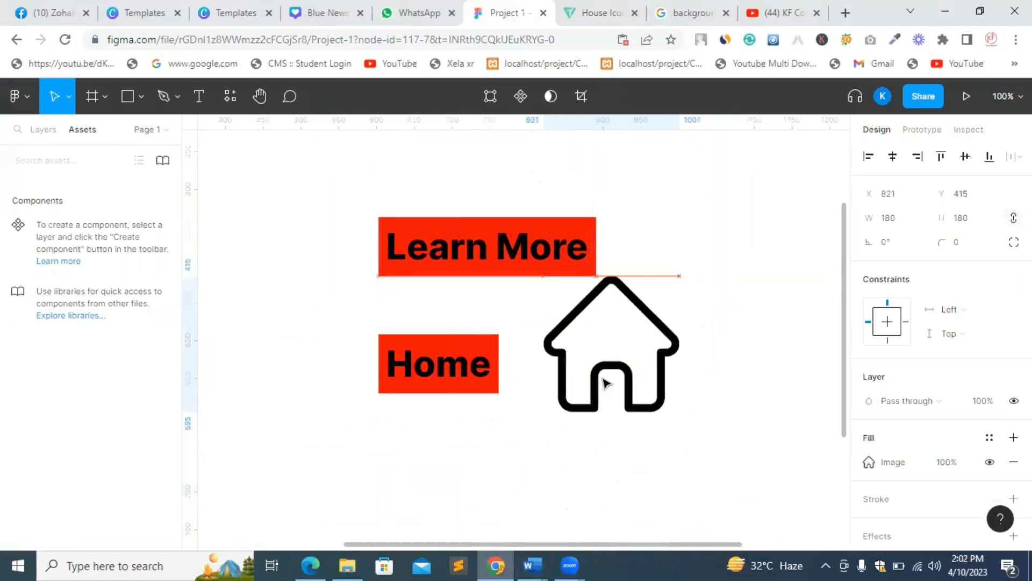
{"action": "left_click_drag", "start_coordinate": [543, 276], "coordinate": [635, 397]}
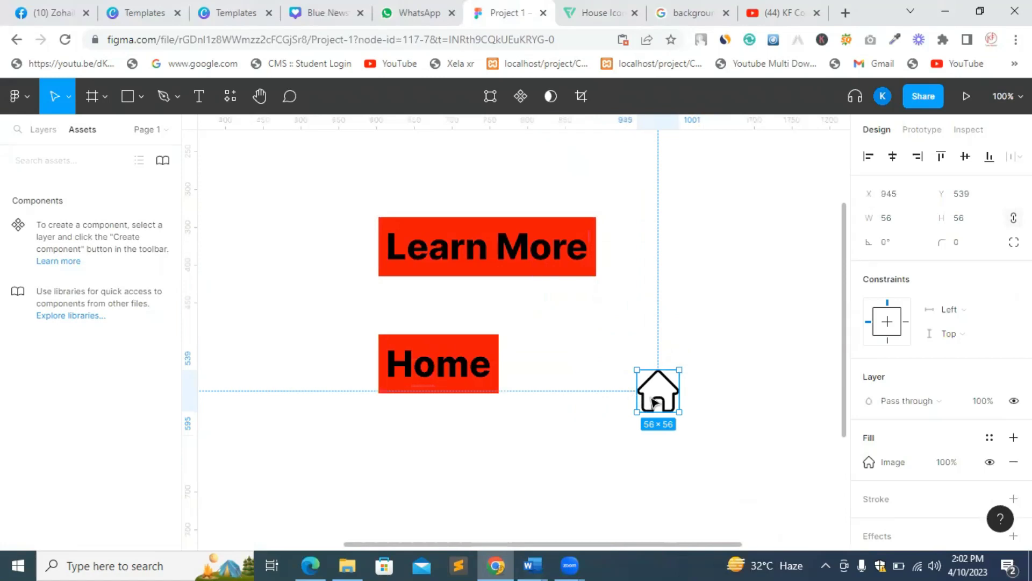
{"action": "left_click_drag", "start_coordinate": [653, 399], "coordinate": [410, 371]}
{"action": "left_click", "coordinate": [657, 387]}
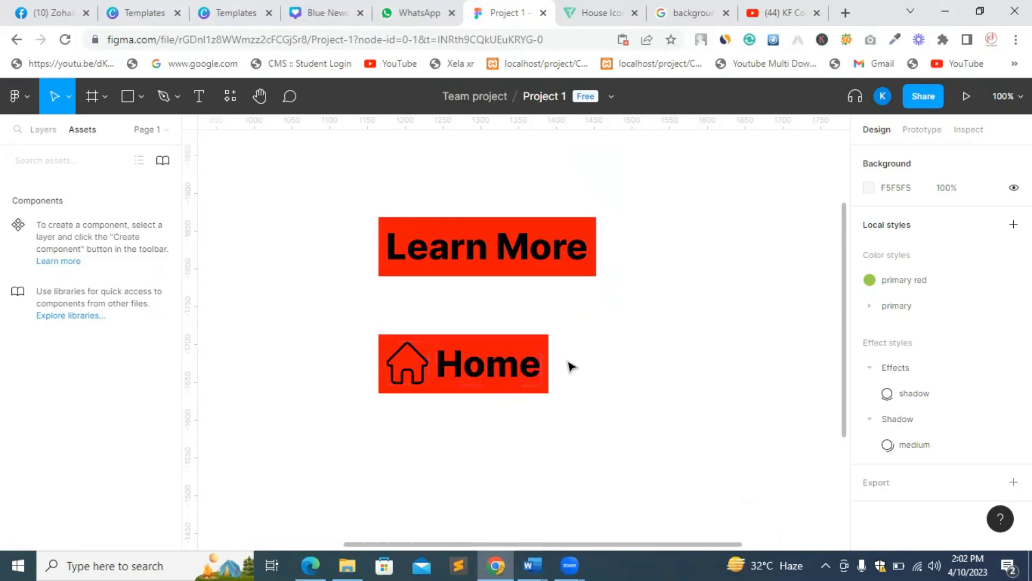
Try resizing the "Home" frame from its side edge, then undo the change.
{"action": "left_click", "coordinate": [549, 366]}
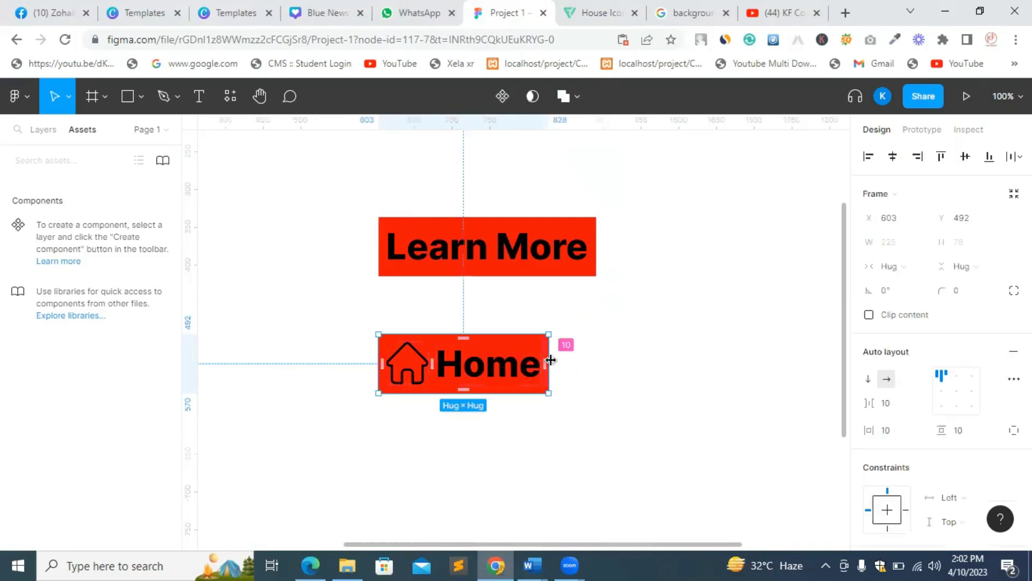
{"action": "left_click", "coordinate": [574, 371]}
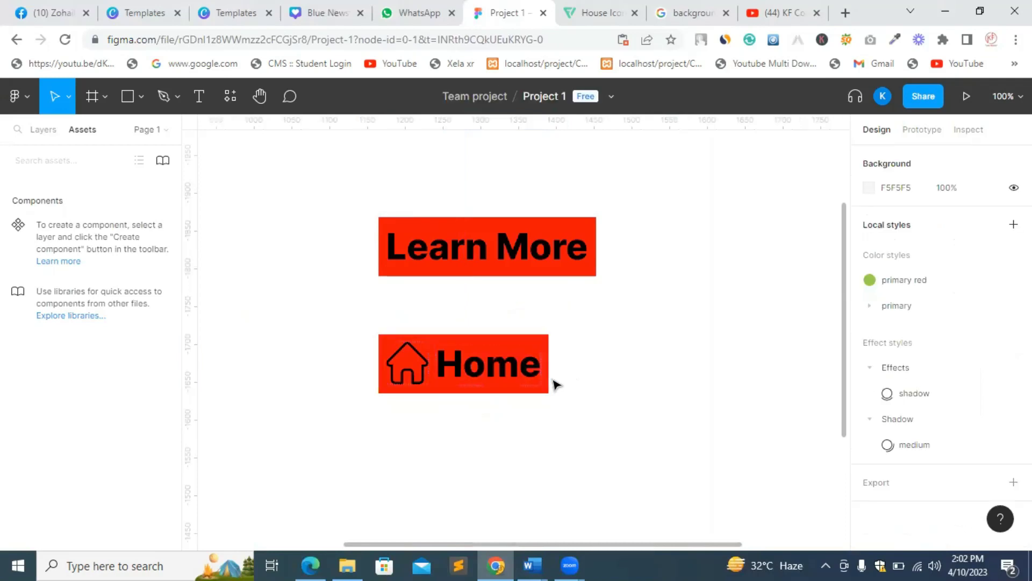
{"action": "left_click", "coordinate": [547, 345]}
{"action": "left_click_drag", "start_coordinate": [549, 352], "coordinate": [531, 367]}
{"action": "key", "text": "ctrl+z"}
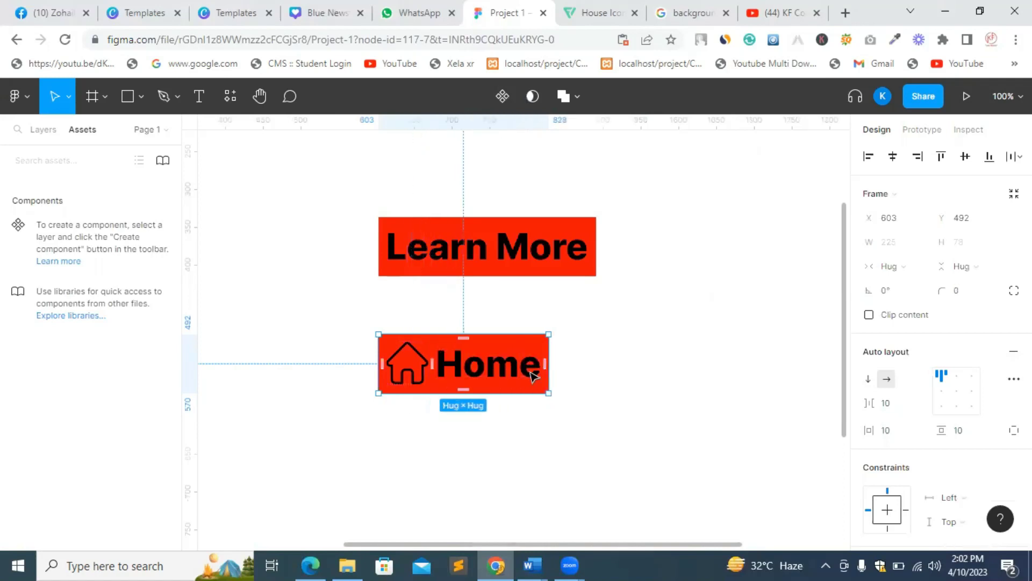
Wrap the "Home" button in an additional outer auto layout frame.
{"action": "left_click", "coordinate": [656, 381]}
{"action": "left_click", "coordinate": [449, 362]}
{"action": "key", "text": "shift+a"}
{"action": "left_click", "coordinate": [603, 393]}
{"action": "left_click", "coordinate": [547, 368]}
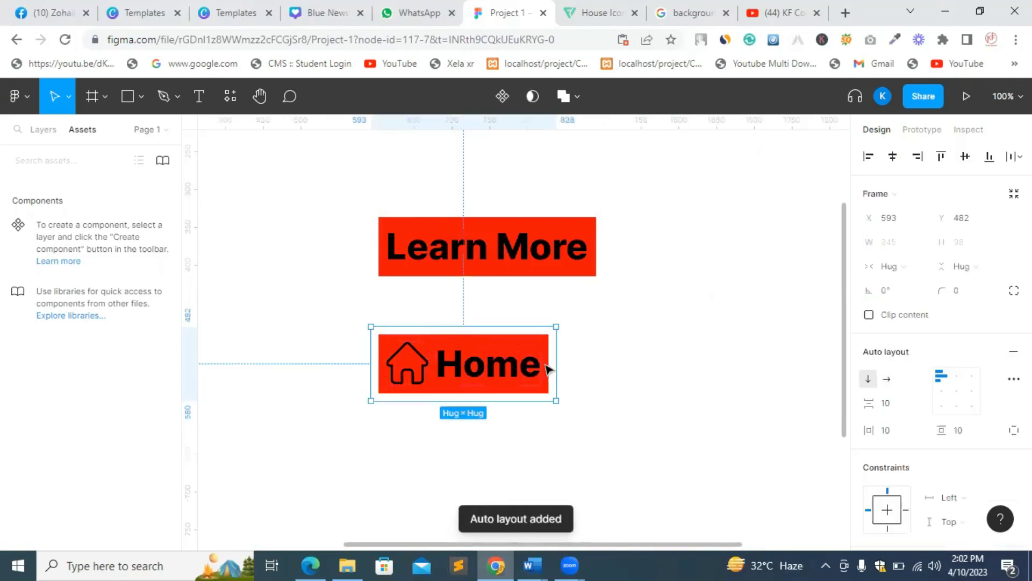
Widen the outer "Home" frame to about 255 and move it to about X 597, Y 442, under "Learn More".
{"action": "left_click_drag", "start_coordinate": [557, 357], "coordinate": [461, 365]}
{"action": "left_click", "coordinate": [598, 384]}
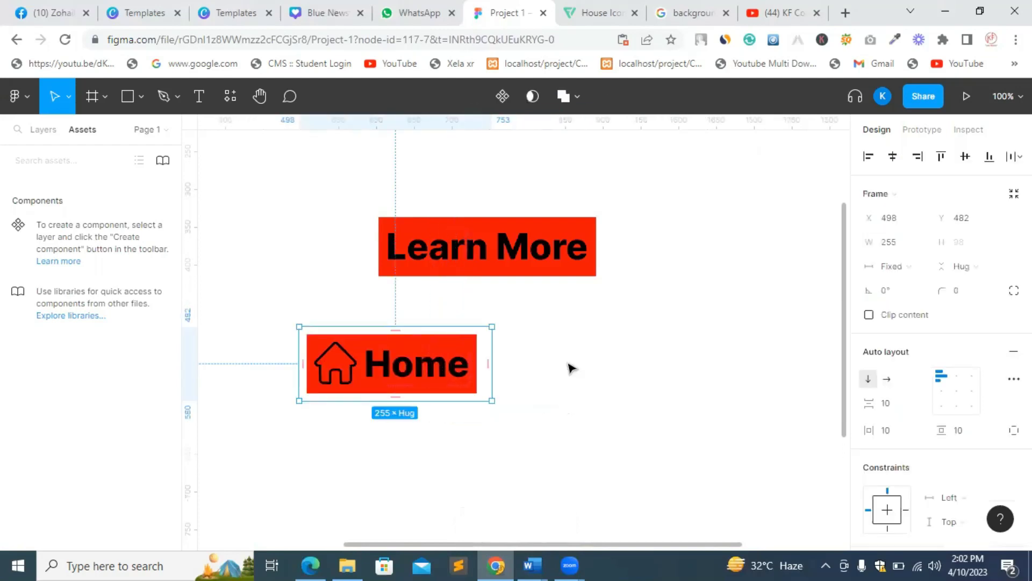
{"action": "left_click_drag", "start_coordinate": [571, 368], "coordinate": [483, 337]}
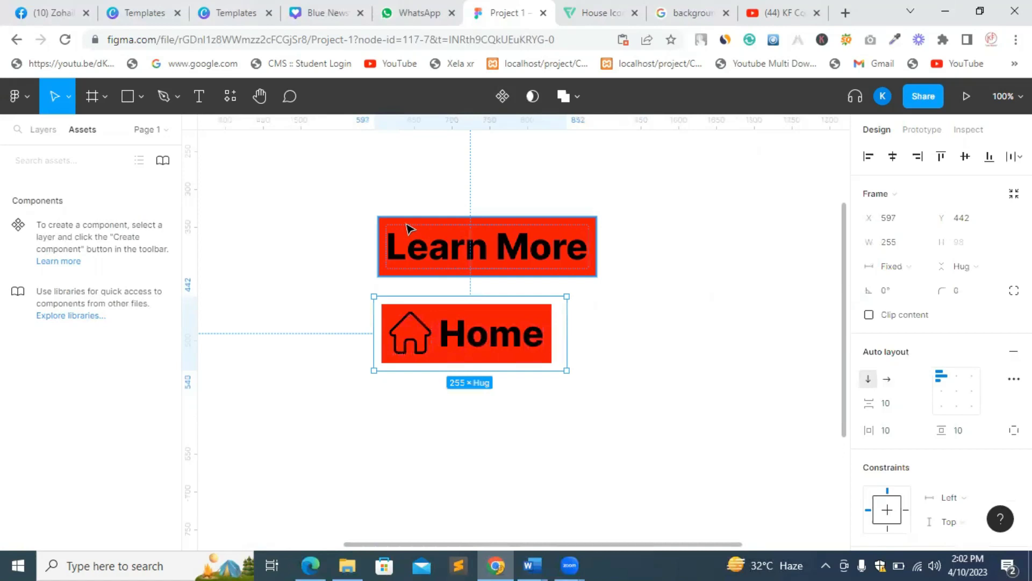
Delete both the "Learn More" and "Home" buttons from the desktop frame.
{"action": "left_click", "coordinate": [557, 395]}
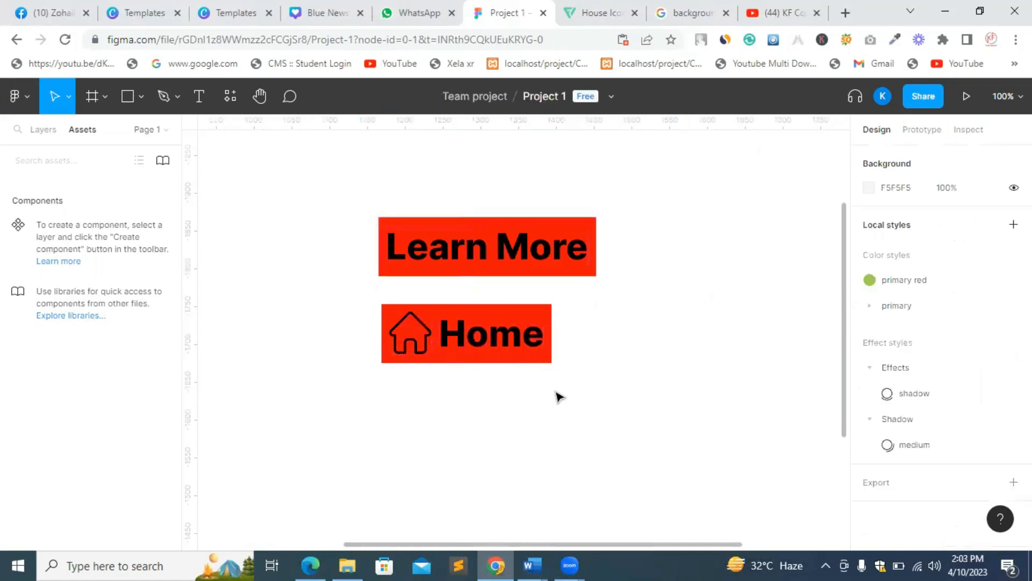
{"action": "left_click_drag", "start_coordinate": [569, 399], "coordinate": [438, 256]}
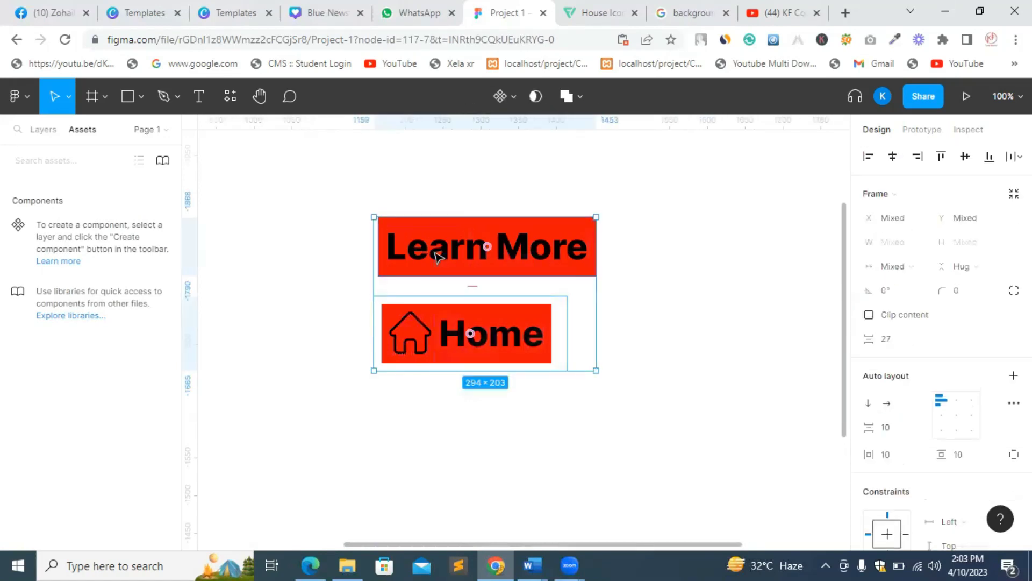
{"action": "key", "text": "Delete"}
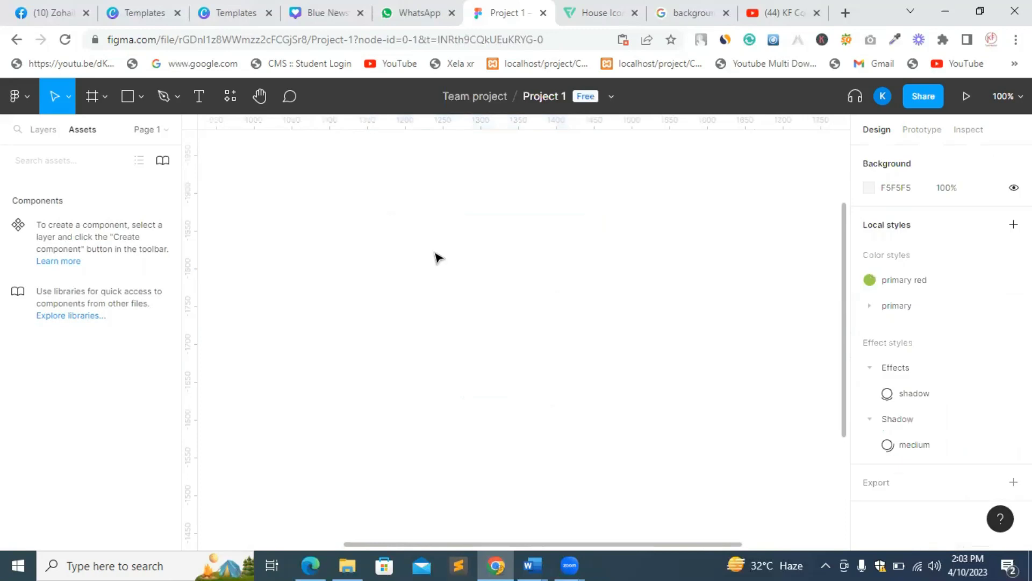
Draw a rectangle of about 289 × 253 in the empty desktop frame and fill it with white (FFFFFF).
{"action": "left_click", "coordinate": [127, 93]}
{"action": "mouse_move", "coordinate": [383, 193]}
{"action": "left_mouse_down"}
{"action": "mouse_move", "coordinate": [479, 286]}
{"action": "mouse_move", "coordinate": [589, 362]}
{"action": "mouse_move", "coordinate": [603, 385]}
{"action": "left_mouse_up"}
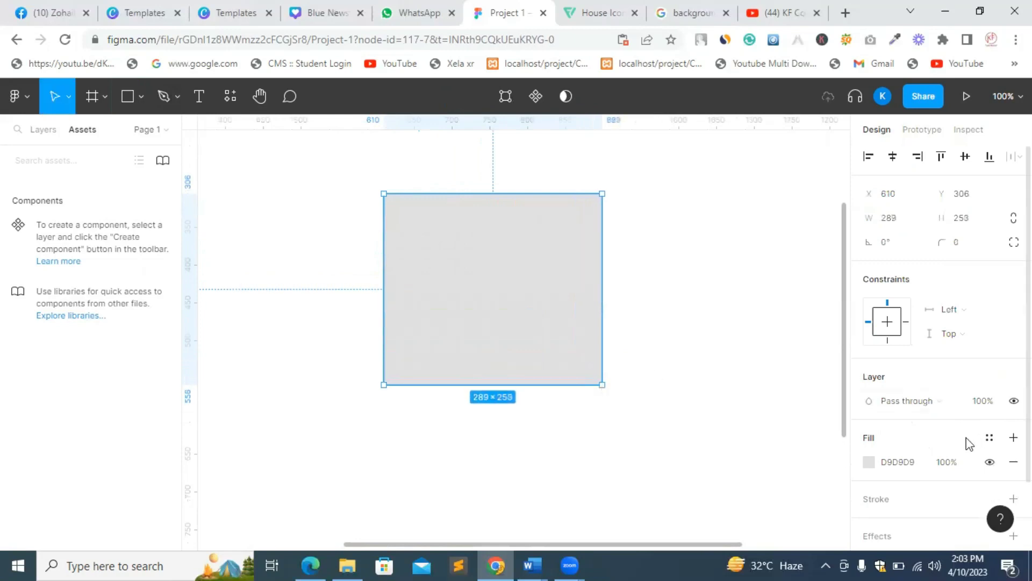
{"action": "scroll", "coordinate": [969, 444], "scroll_direction": "down", "scroll_amount": 3}
{"action": "left_click", "coordinate": [869, 382]}
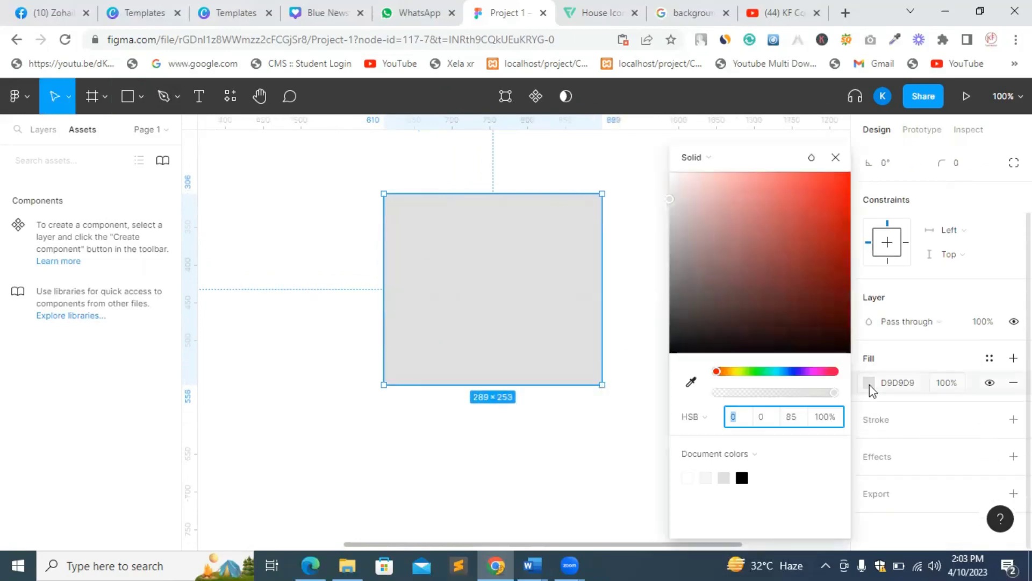
{"action": "left_click_drag", "start_coordinate": [674, 183], "coordinate": [656, 161]}
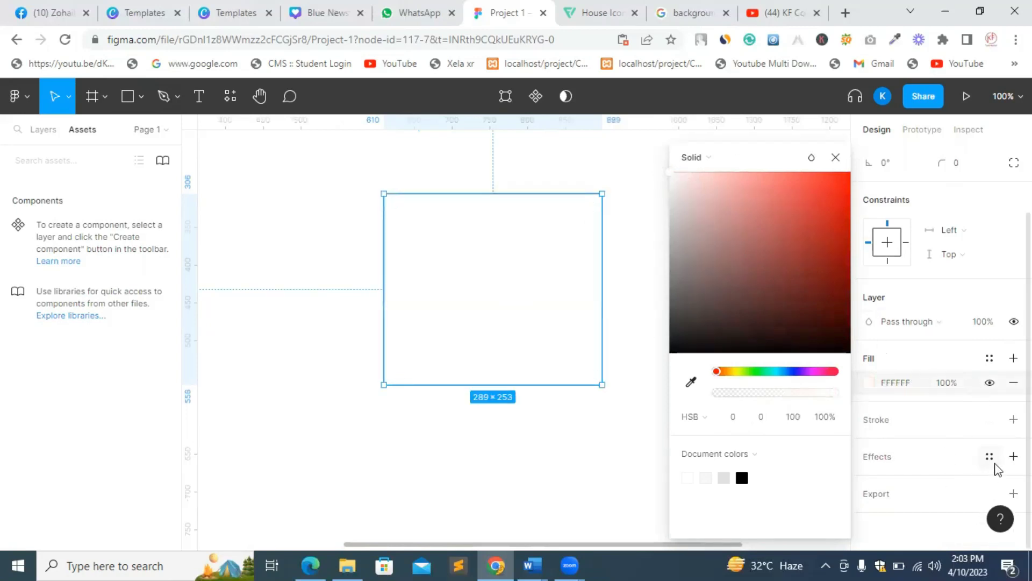
Add a drop shadow to the white rectangle with an X offset of 4.
{"action": "left_click", "coordinate": [1014, 456]}
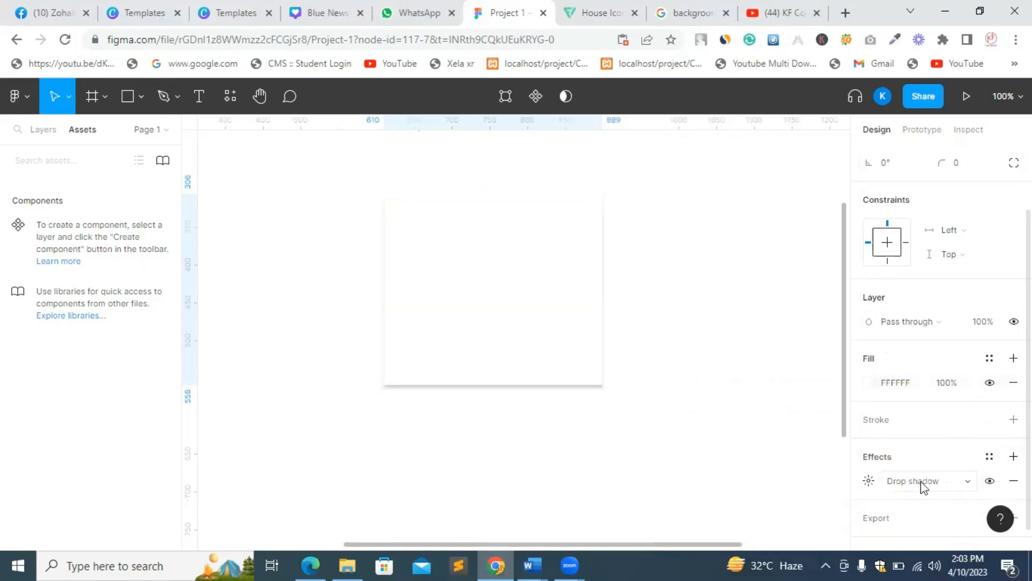
{"action": "left_click", "coordinate": [869, 480]}
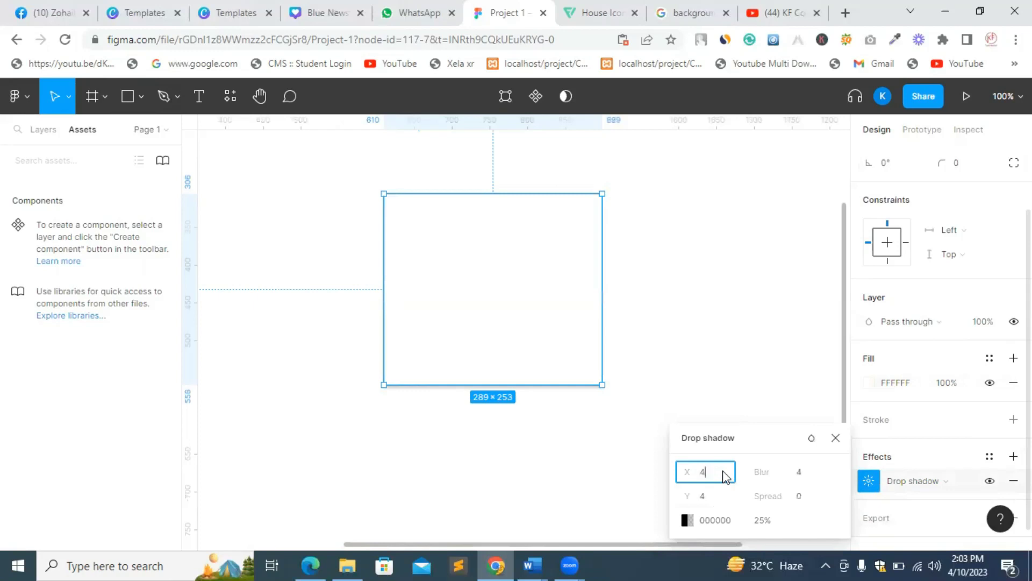
{"action": "left_click", "coordinate": [685, 289]}
Try 40% opacity for the rectangle's drop shadow, and settle on 20%.
{"action": "left_click", "coordinate": [539, 339]}
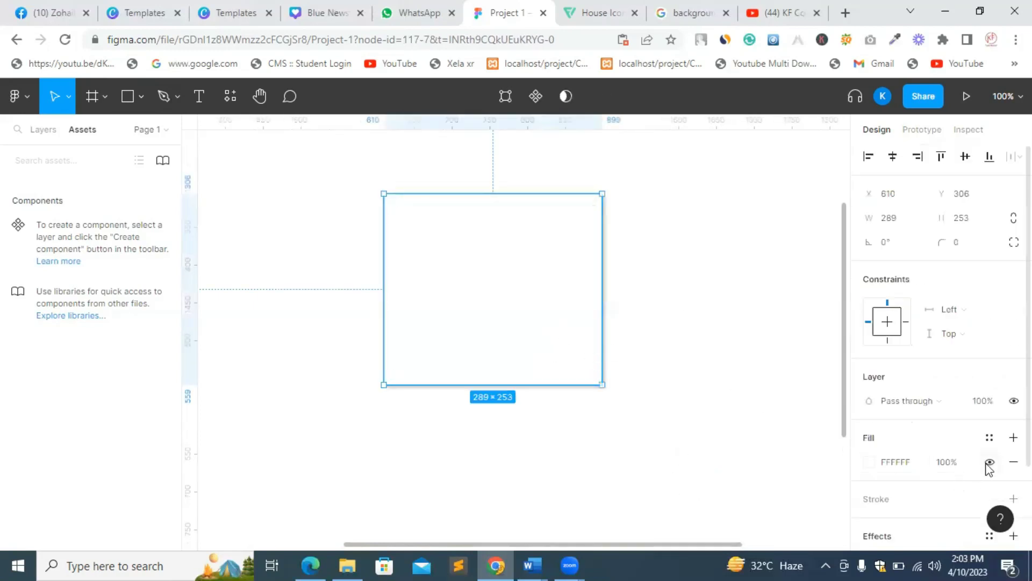
{"action": "scroll", "coordinate": [989, 492], "scroll_direction": "down", "scroll_amount": 2}
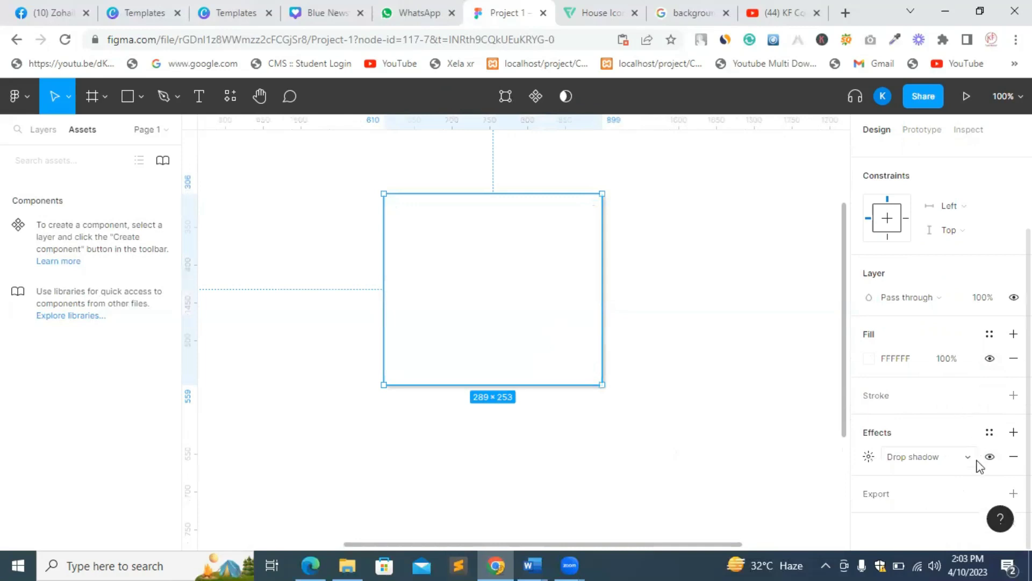
{"action": "left_click", "coordinate": [868, 457]}
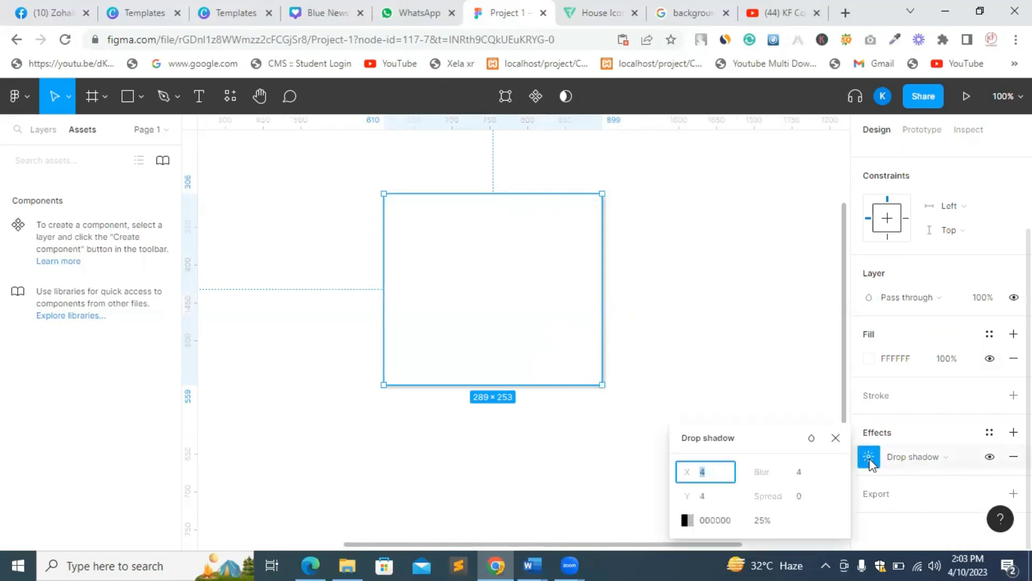
{"action": "left_click", "coordinate": [769, 518]}
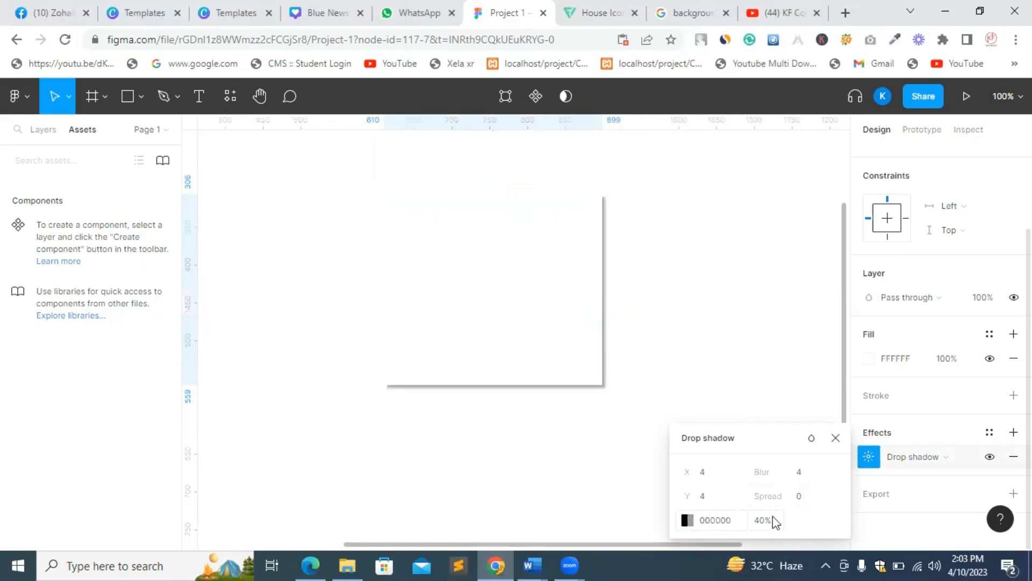
{"action": "key", "text": "Return"}
{"action": "left_click", "coordinate": [770, 520]}
{"action": "type", "text": "2"}
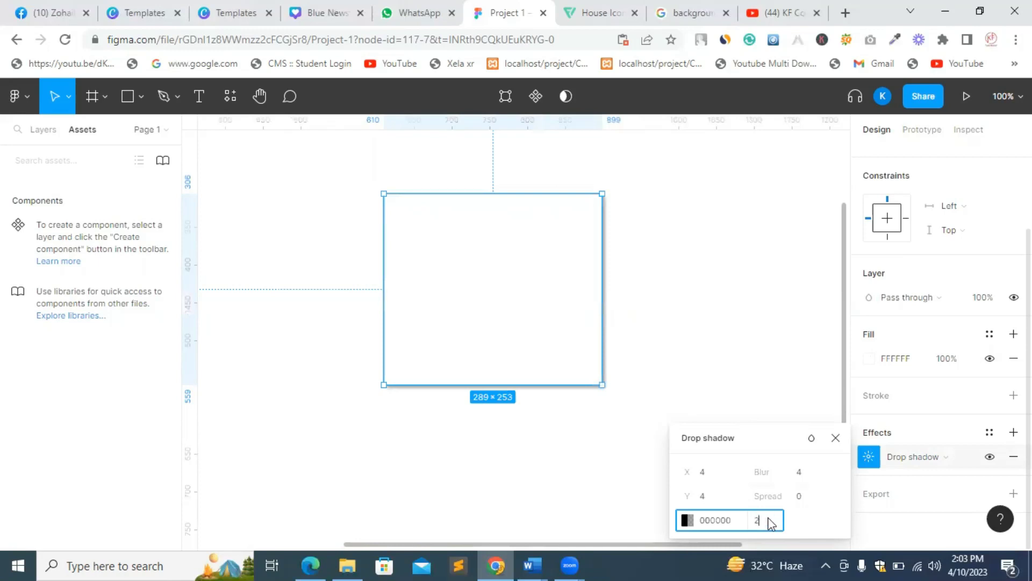
{"action": "type", "text": "0"}
{"action": "key", "text": "Return"}
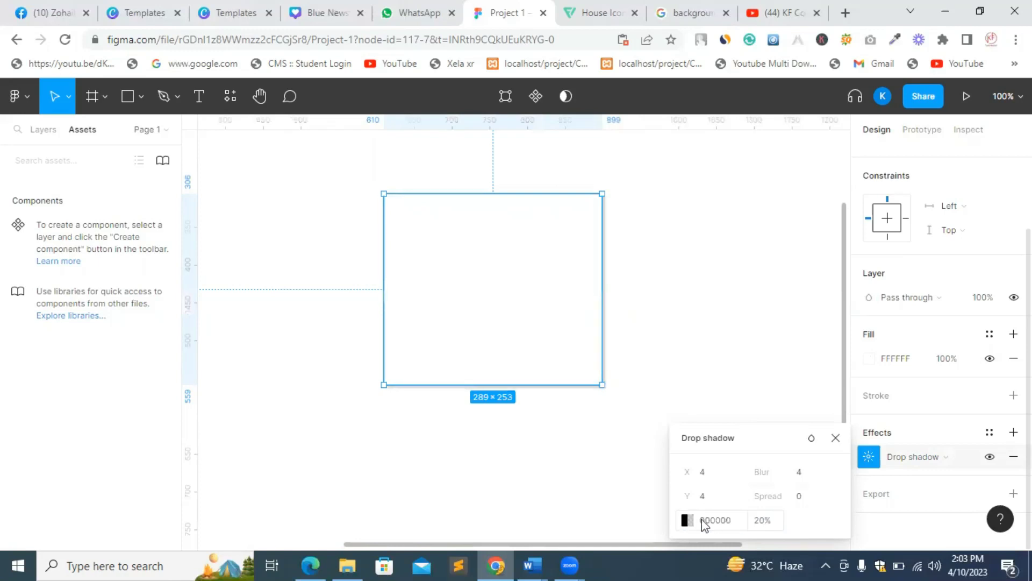
Set the blur of the rectangle's drop shadow to 6.
{"action": "left_click", "coordinate": [798, 472]}
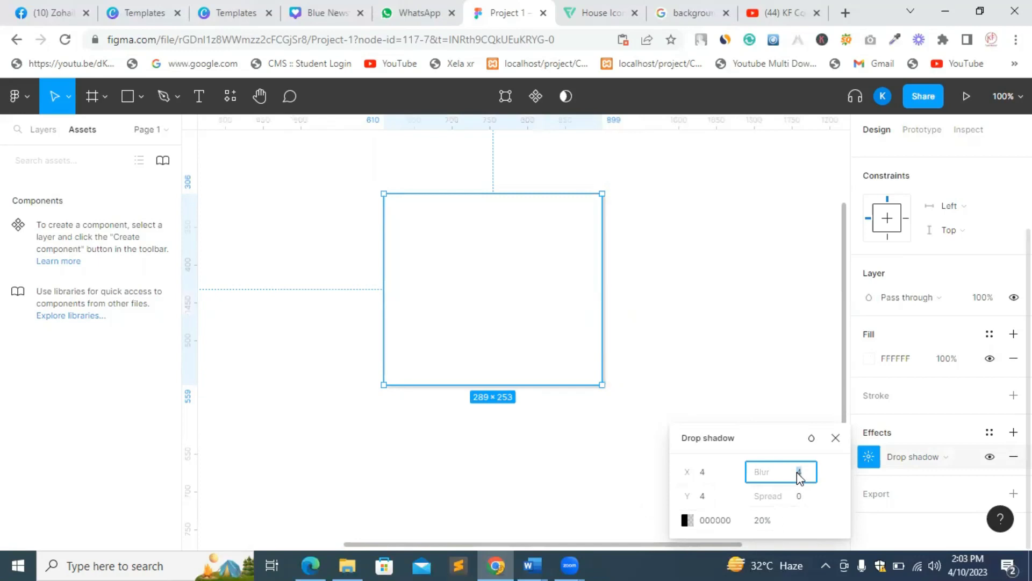
{"action": "type", "text": "6"}
{"action": "key", "text": "Return"}
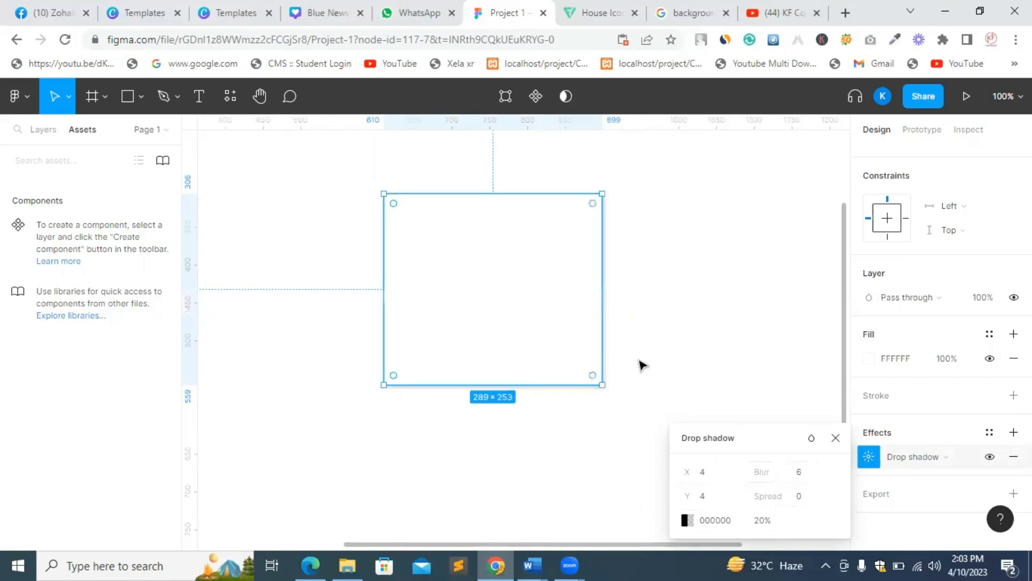
{"action": "left_click", "coordinate": [708, 471]}
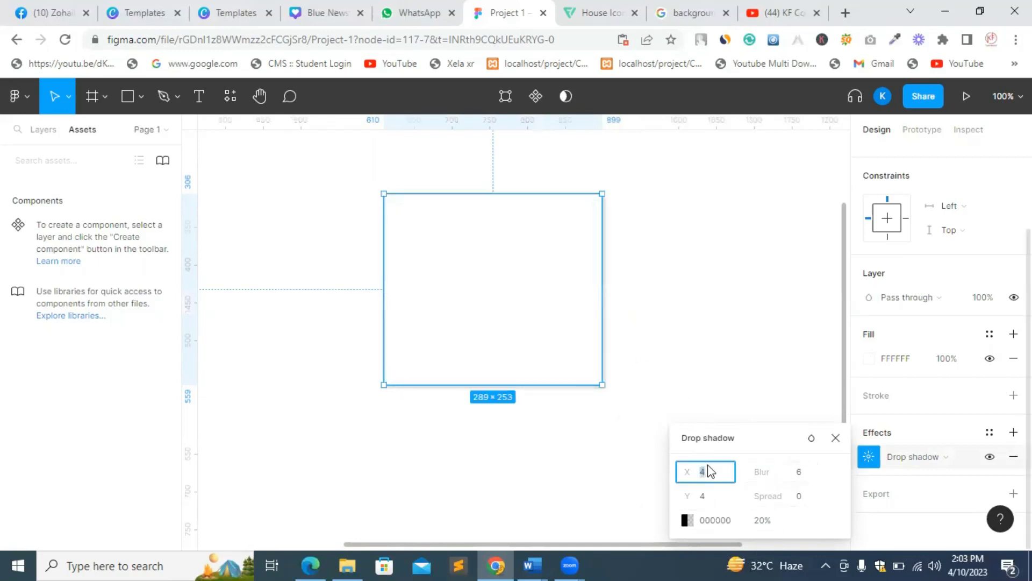
{"action": "left_click", "coordinate": [652, 333]}
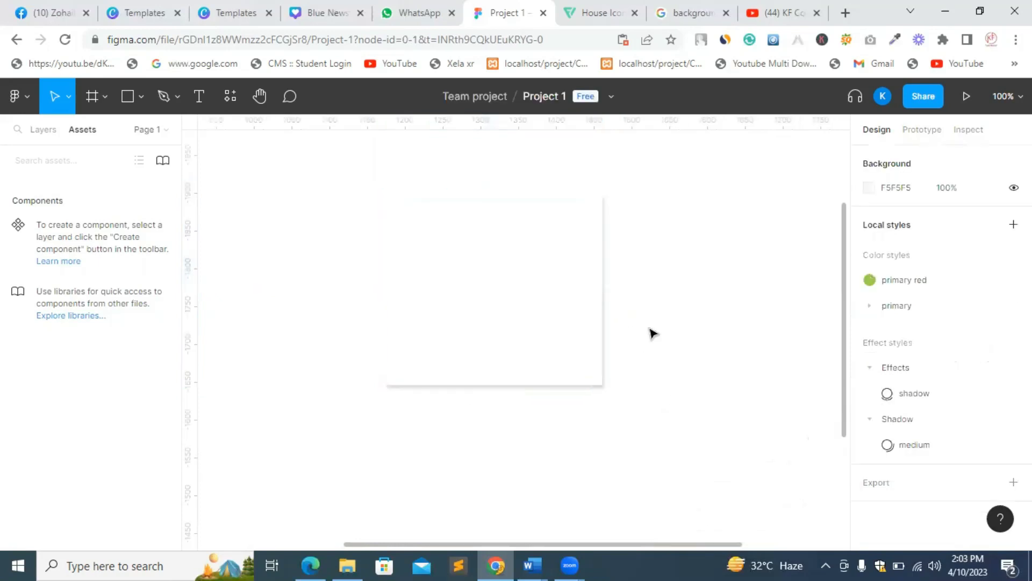
Move the white rectangle to about X 651, Y 336.
{"action": "left_click", "coordinate": [567, 327]}
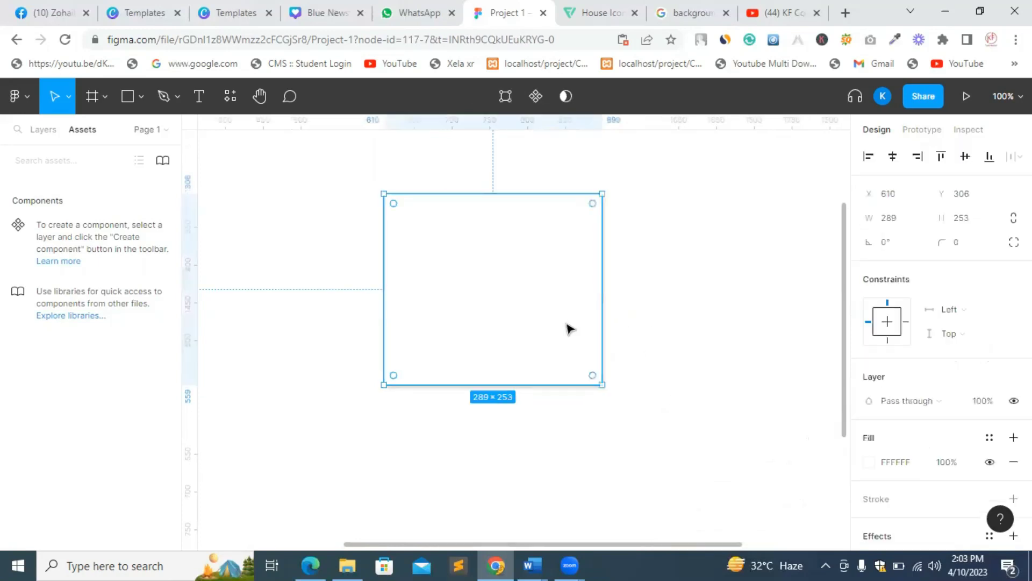
{"action": "left_click_drag", "start_coordinate": [570, 328], "coordinate": [599, 350]}
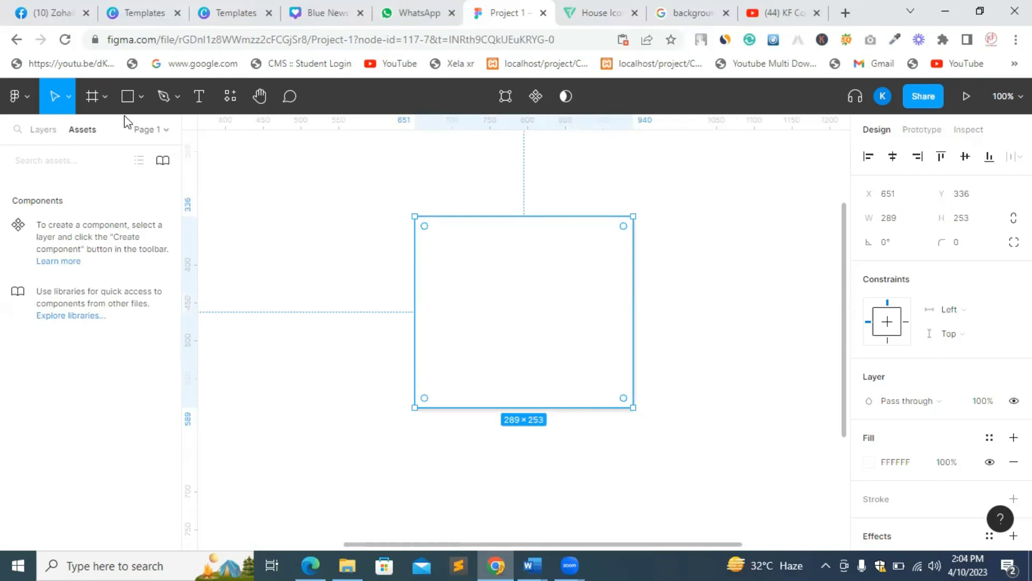
{"action": "left_click", "coordinate": [104, 97]}
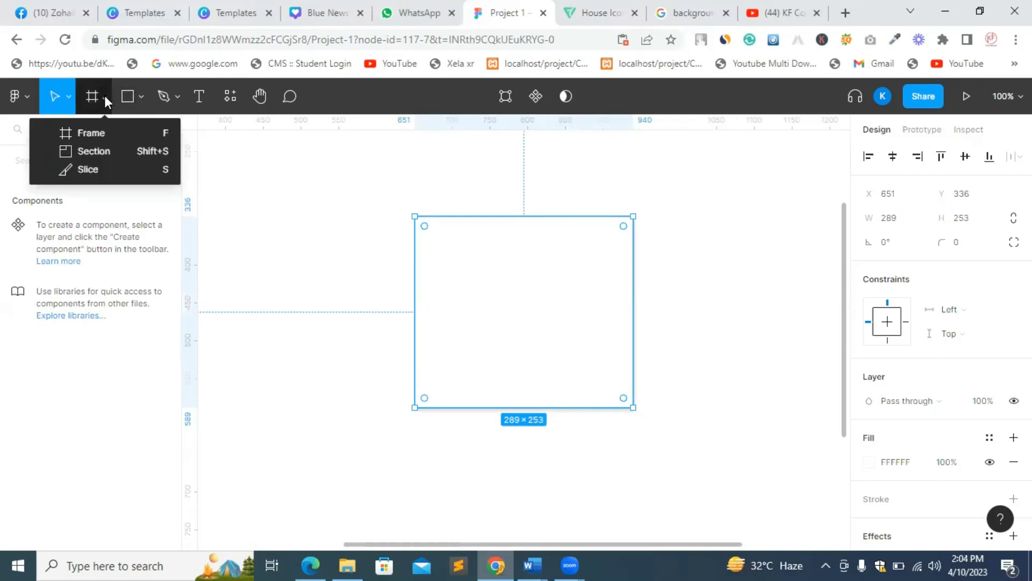
{"action": "left_click", "coordinate": [142, 97]}
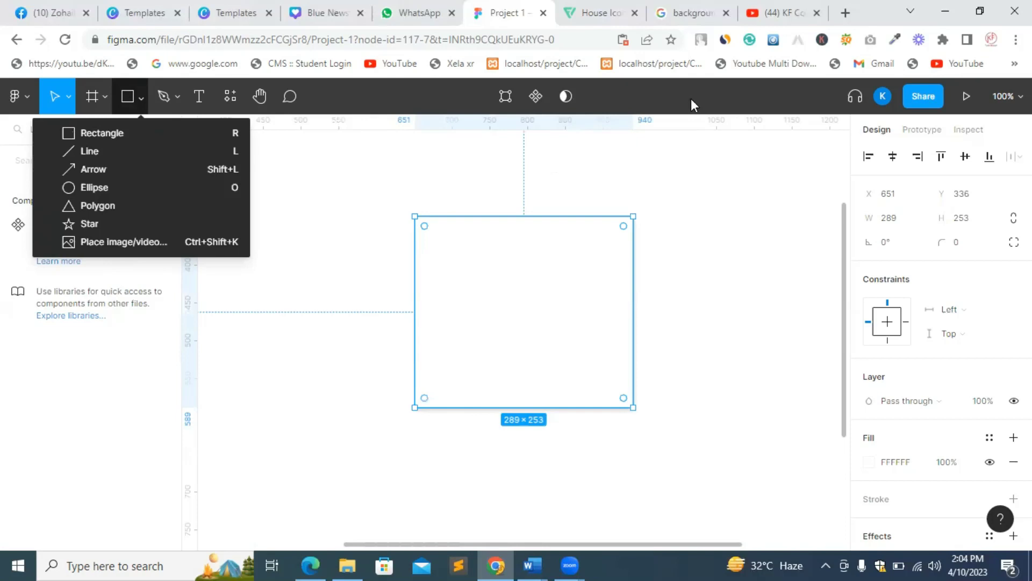
Copy the Pixabay sunset tree image from the Google results for background images and paste it into the Figma desktop frame.
{"action": "left_click", "coordinate": [680, 13]}
{"action": "right_click", "coordinate": [756, 286]}
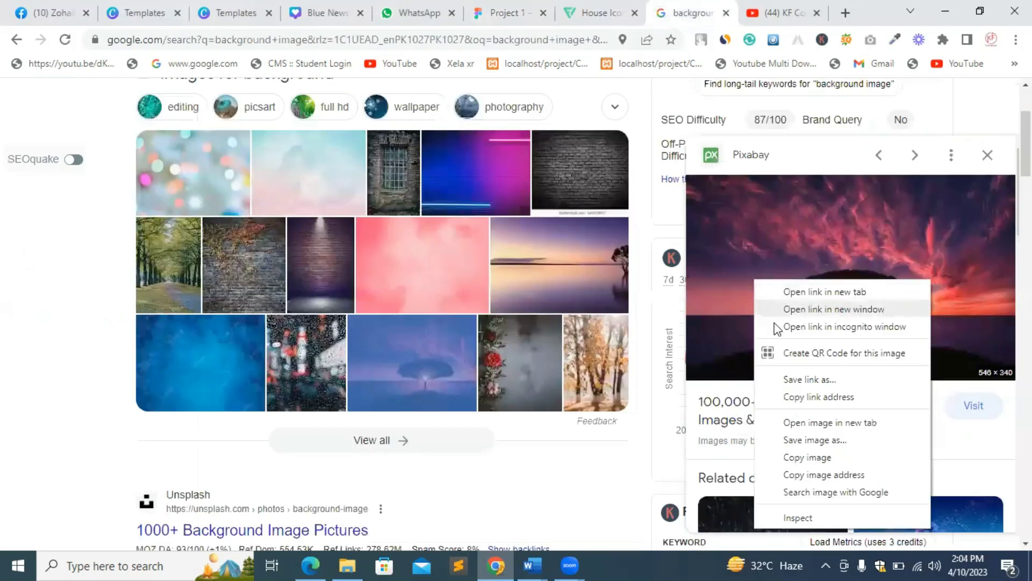
{"action": "left_click", "coordinate": [793, 460]}
{"action": "left_click", "coordinate": [494, 8]}
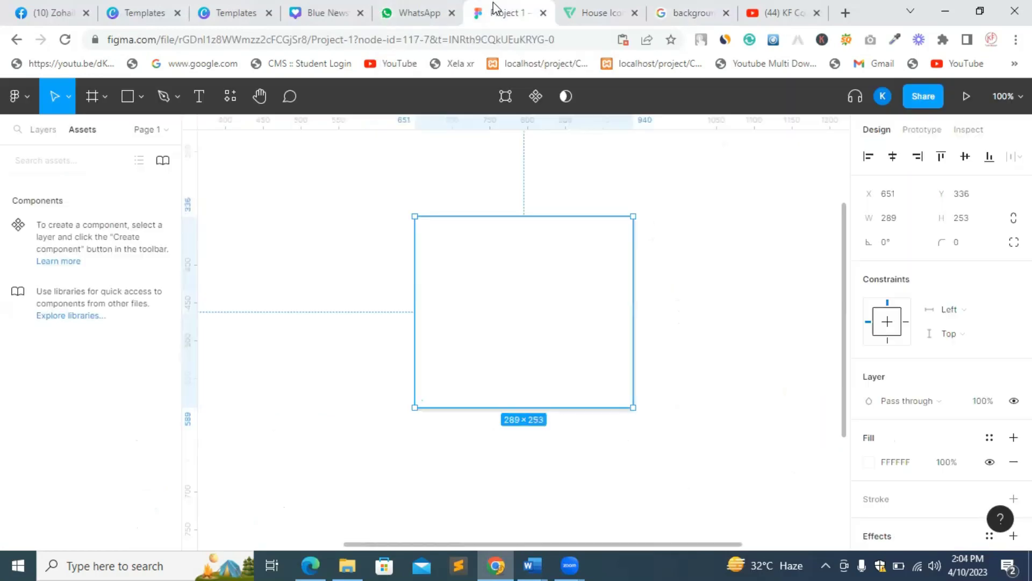
{"action": "left_click", "coordinate": [676, 297]}
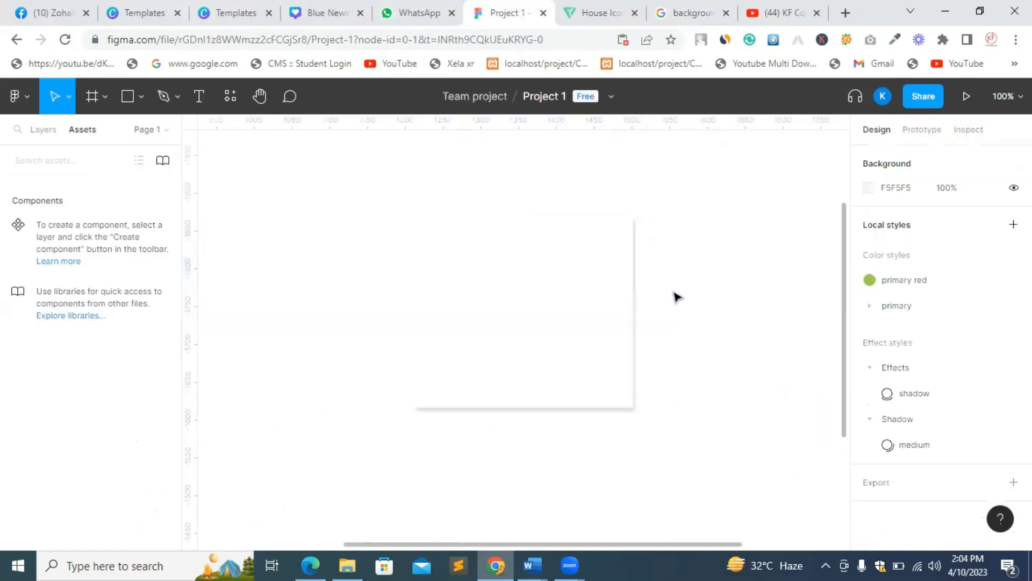
{"action": "key", "text": "ctrl+v"}
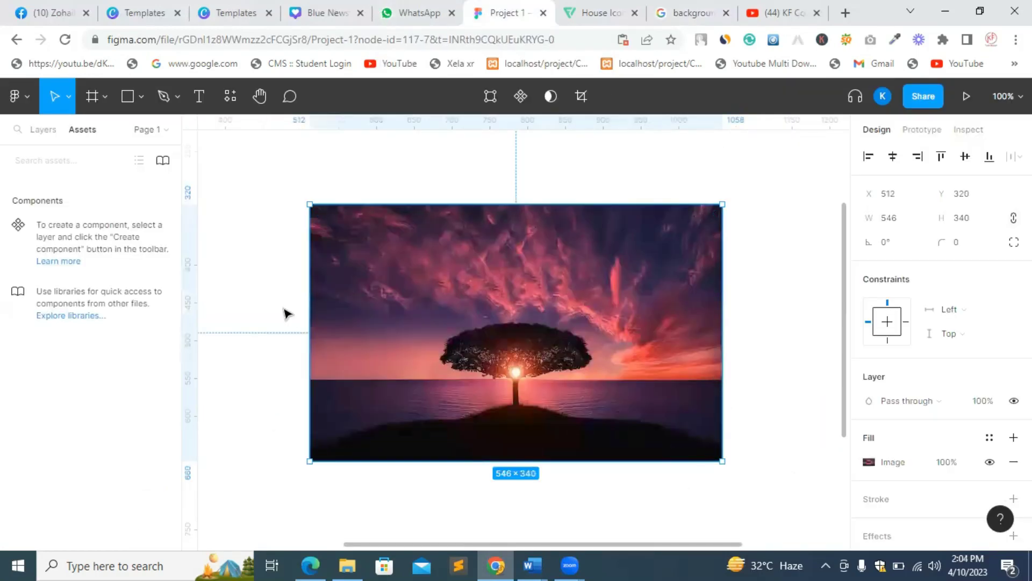
Scale the sunset image down to about 233 × 145 and place it inside the rectangle's upper part at about X 684, Y 343.
{"action": "left_click_drag", "start_coordinate": [306, 205], "coordinate": [561, 436]}
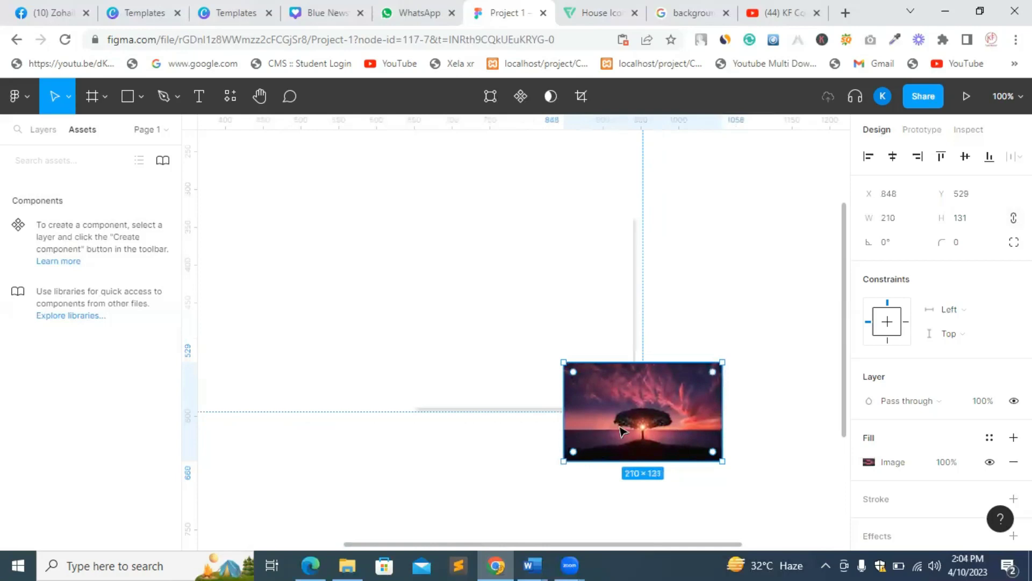
{"action": "left_click_drag", "start_coordinate": [606, 376], "coordinate": [559, 298]}
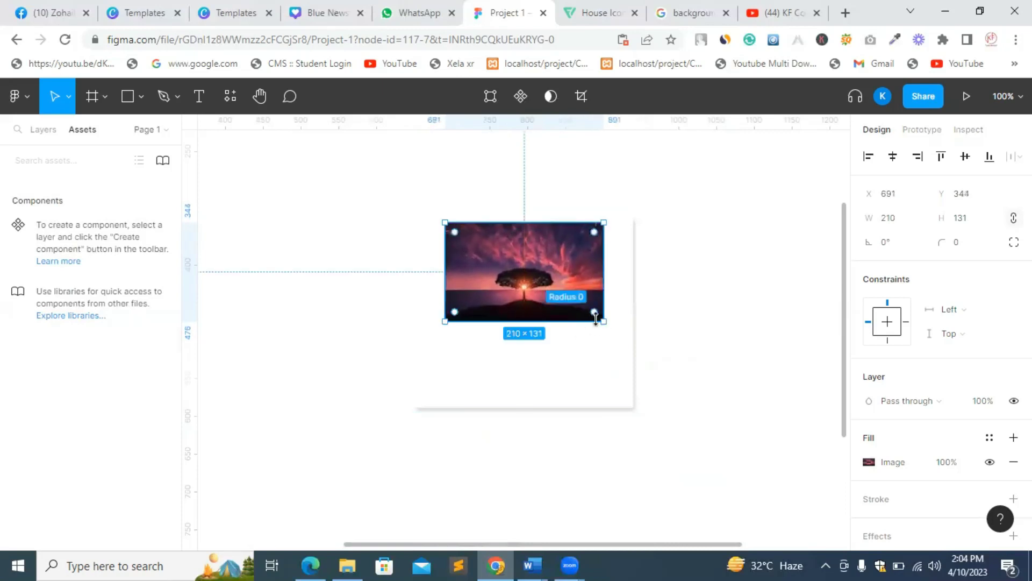
{"action": "left_click_drag", "start_coordinate": [604, 323], "coordinate": [622, 332]}
{"action": "left_click_drag", "start_coordinate": [560, 306], "coordinate": [564, 315]}
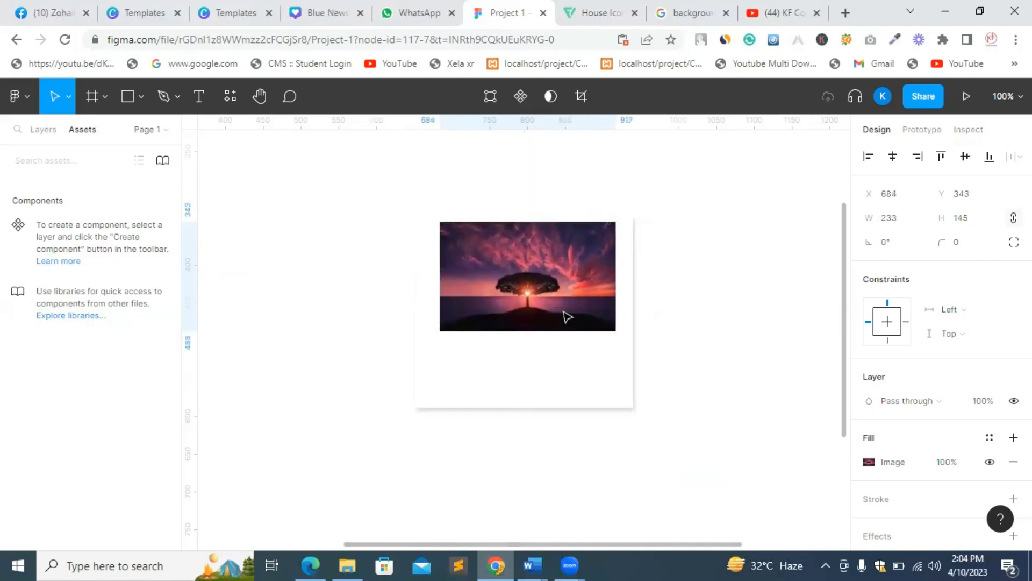
Shift the sunset image slightly left so it sits more centrally within the white rectangle.
{"action": "left_click_drag", "start_coordinate": [681, 314], "coordinate": [430, 268]}
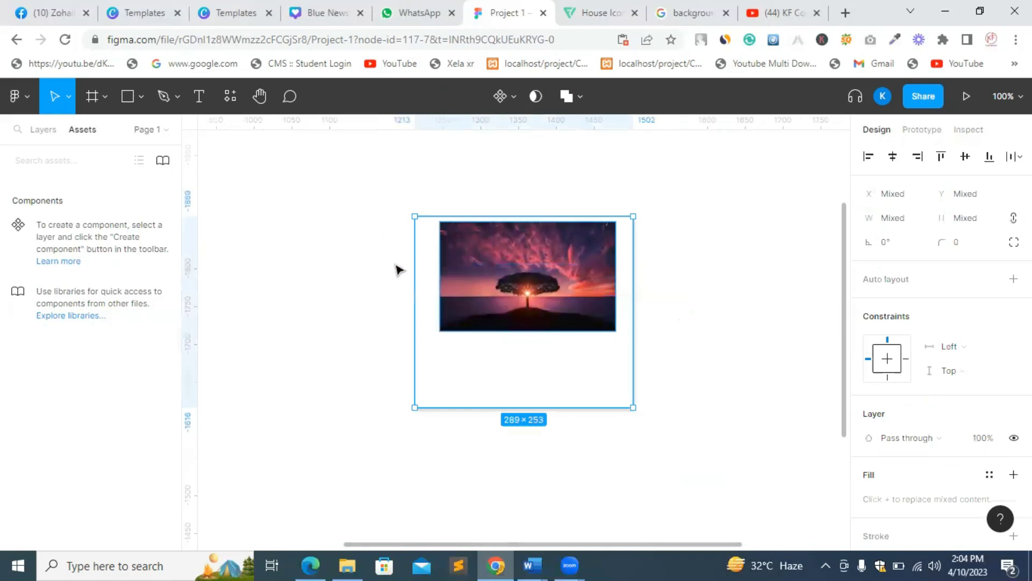
{"action": "left_click", "coordinate": [482, 270]}
{"action": "left_click_drag", "start_coordinate": [483, 270], "coordinate": [477, 270]}
{"action": "left_click_drag", "start_coordinate": [340, 201], "coordinate": [619, 415]}
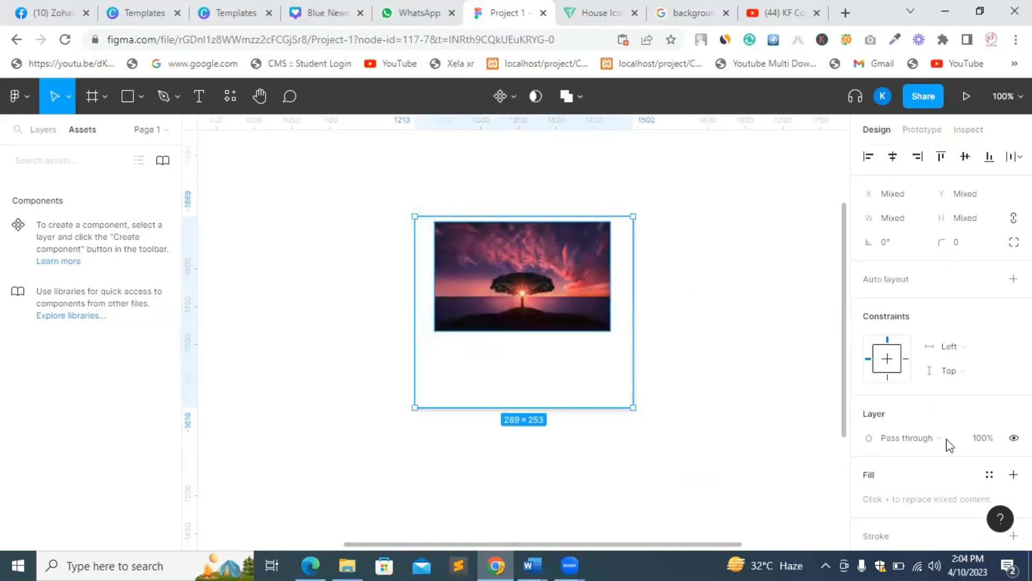
{"action": "left_click", "coordinate": [645, 362]}
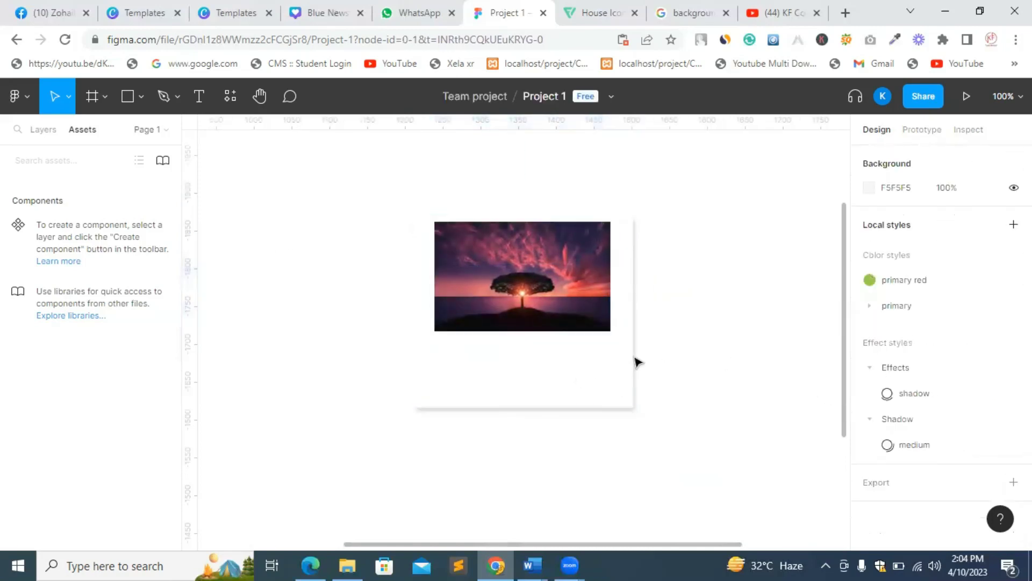
Change the card rectangle's fill to light grey (DCDCDC).
{"action": "left_click", "coordinate": [615, 364]}
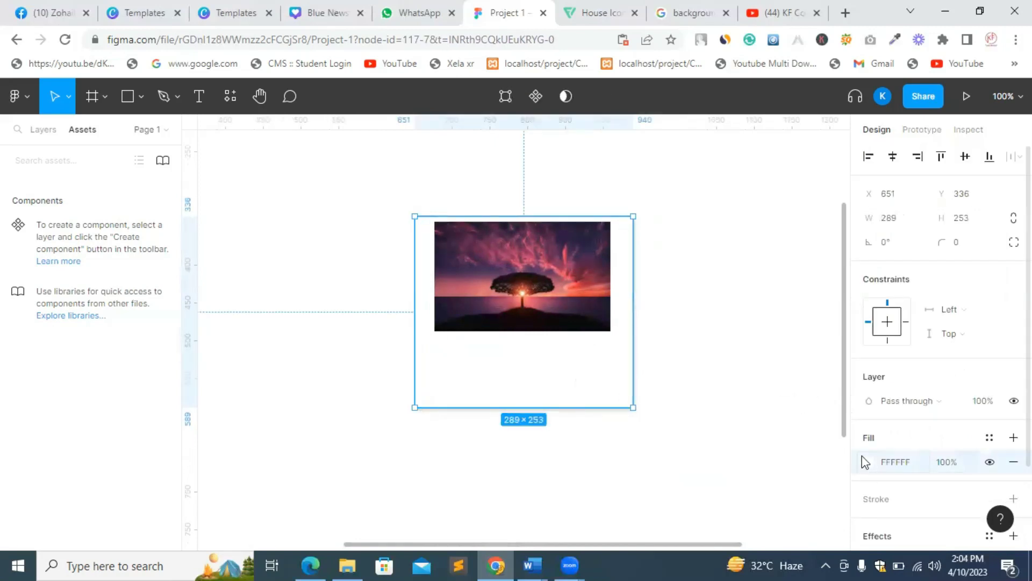
{"action": "left_click", "coordinate": [867, 463]}
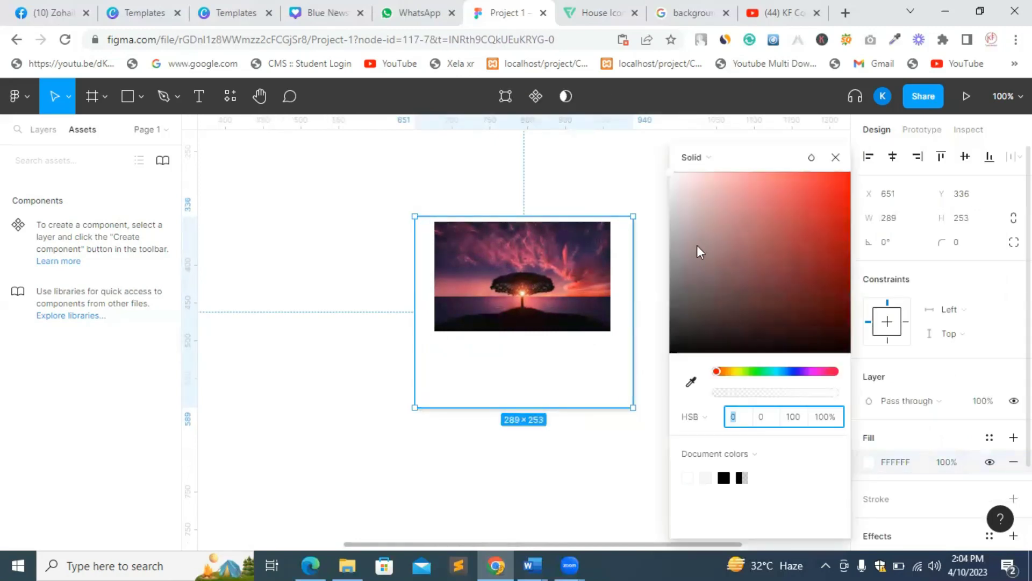
{"action": "left_click", "coordinate": [692, 229]}
{"action": "left_click_drag", "start_coordinate": [693, 233], "coordinate": [666, 207]}
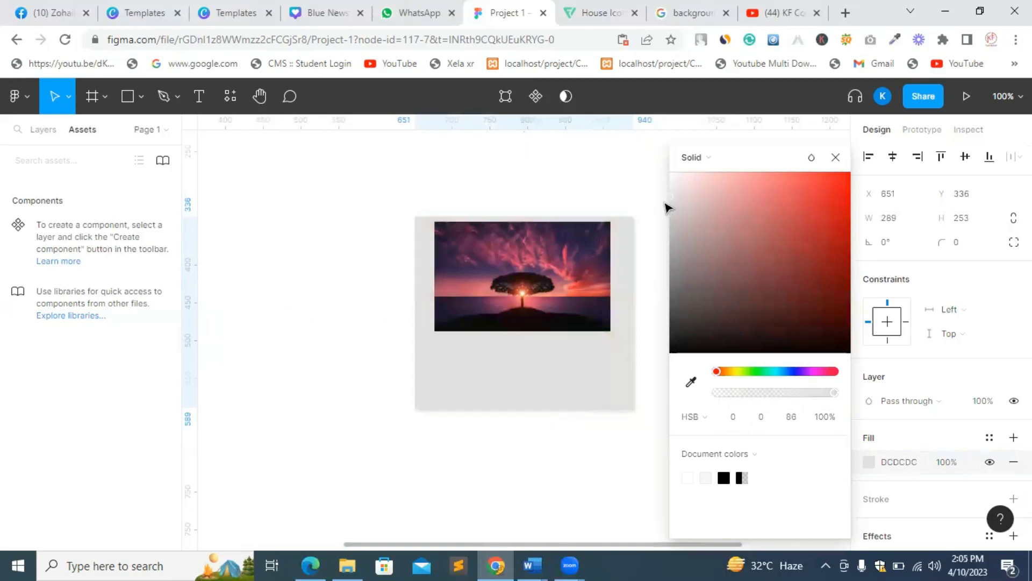
{"action": "left_click", "coordinate": [356, 267]}
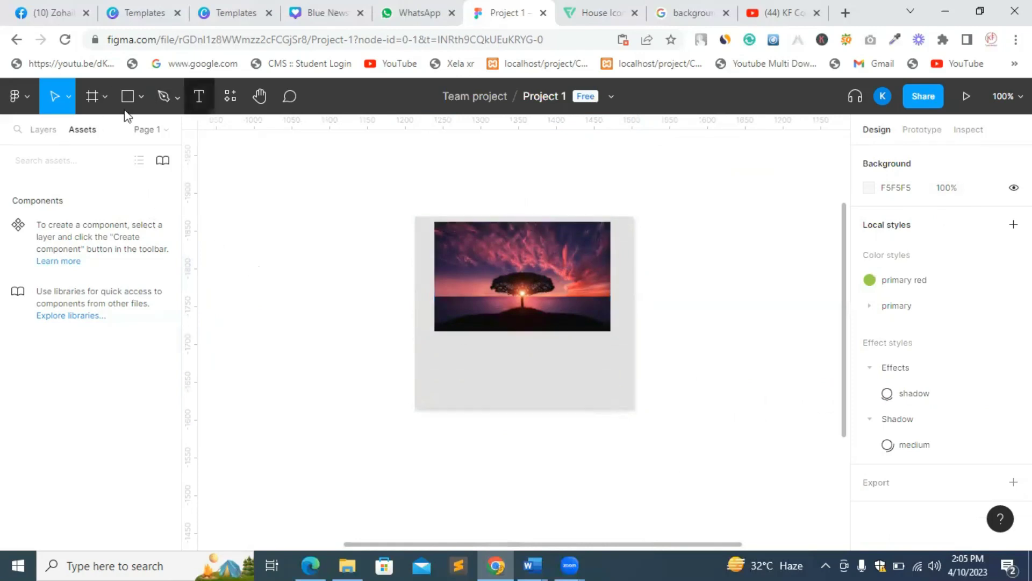
Add a text layer beneath the sunset image reading "sasasasa" on the first line and "asasasas" on the second.
{"action": "key", "text": "t"}
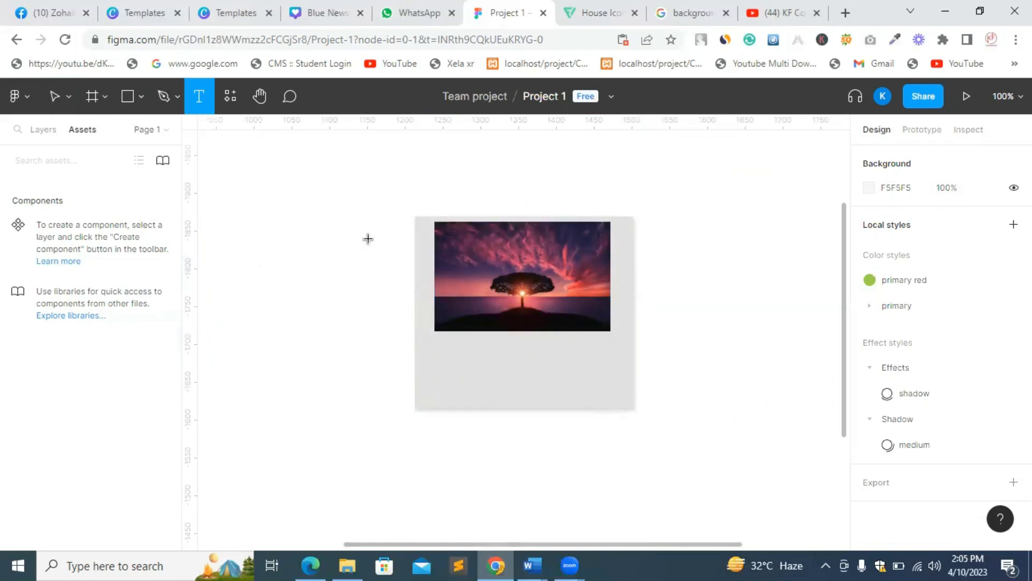
{"action": "left_click", "coordinate": [443, 349]}
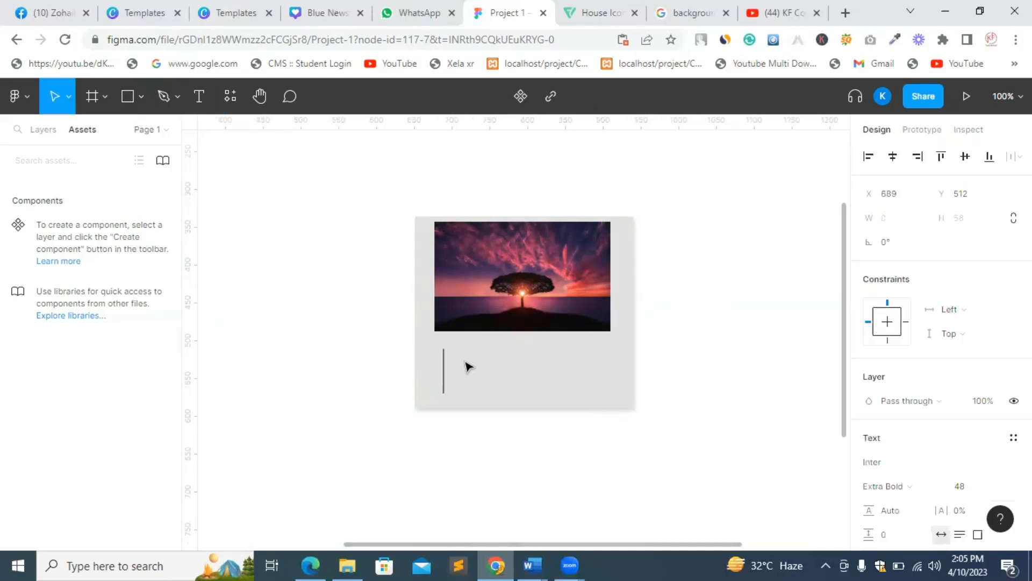
{"action": "type", "text": "sasasa"}
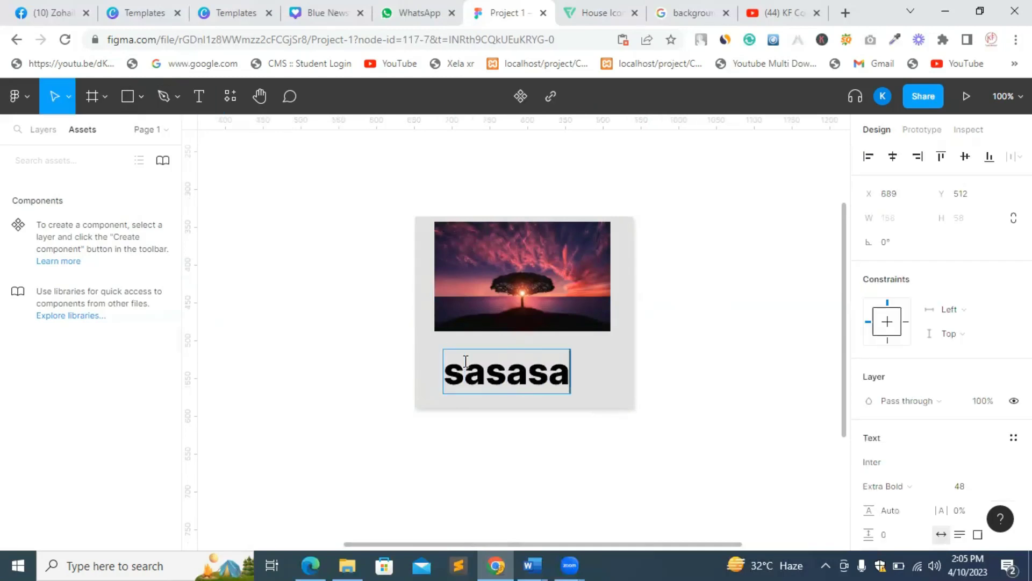
{"action": "type", "text": "sassa"}
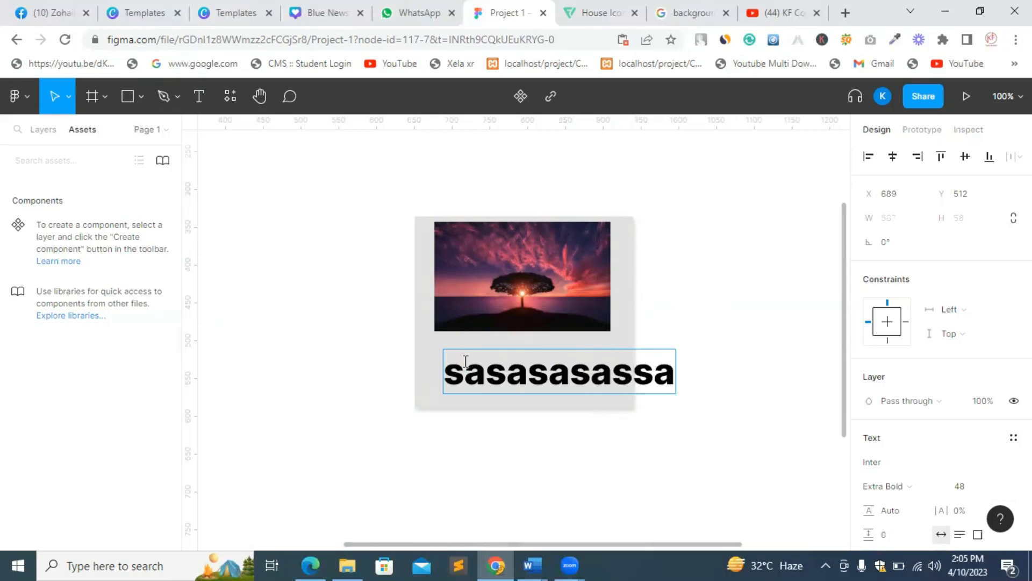
{"action": "key", "text": "ctrl+a"}
{"action": "key", "text": "BackSpace"}
{"action": "type", "text": "sasa"}
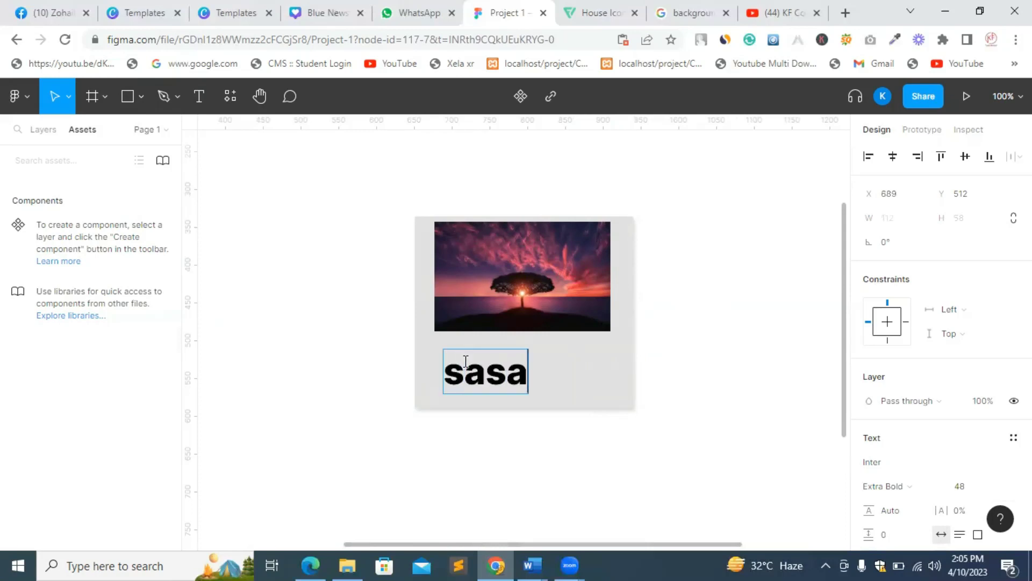
{"action": "type", "text": "sasa"}
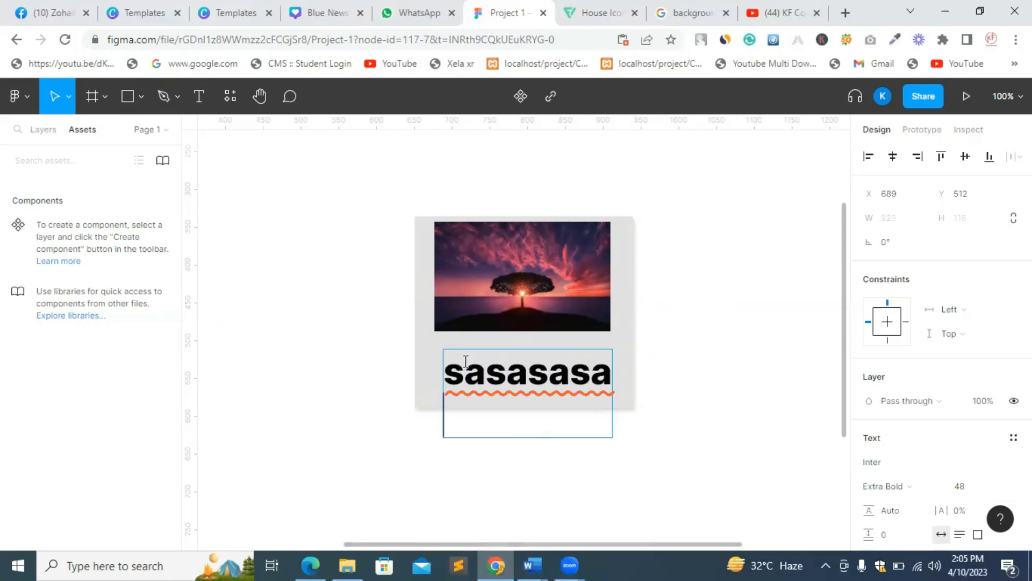
{"action": "type", "text": " asasasasas"}
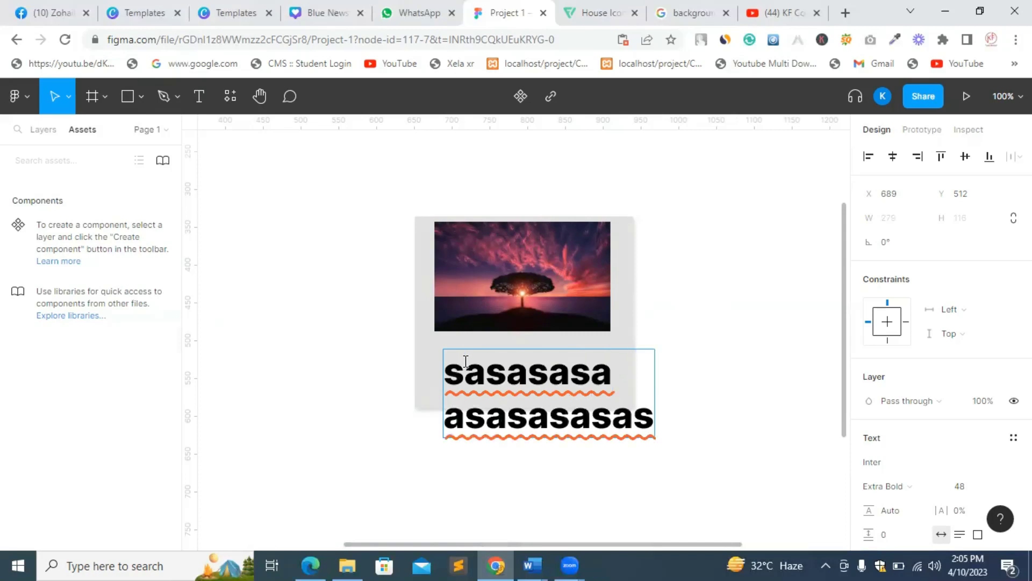
{"action": "key", "text": "BackSpace"}
{"action": "key", "text": "BackSpace"}
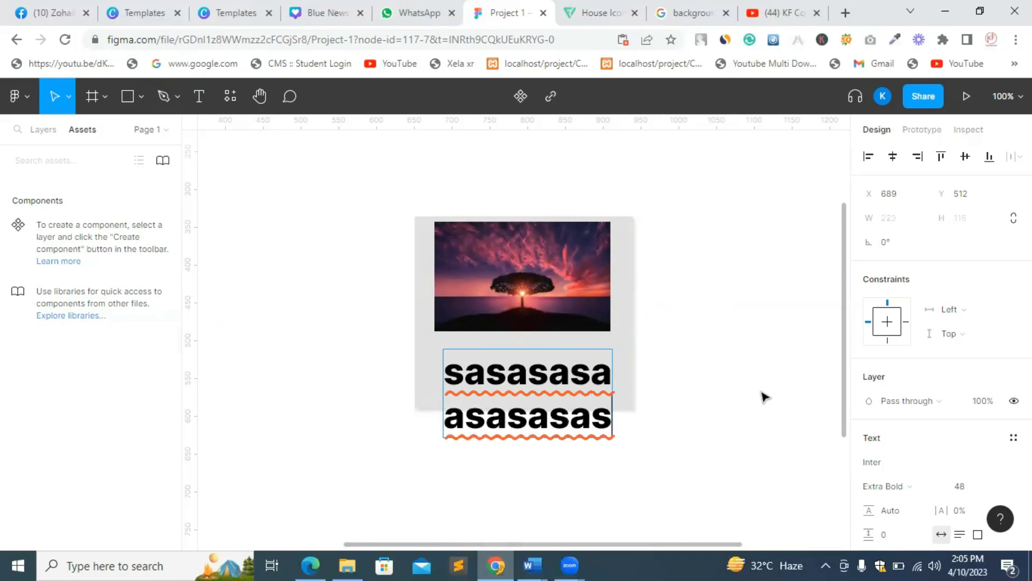
Try to set the font size of the text beneath the image to 20.
{"action": "scroll", "coordinate": [962, 468], "scroll_direction": "down", "scroll_amount": 3}
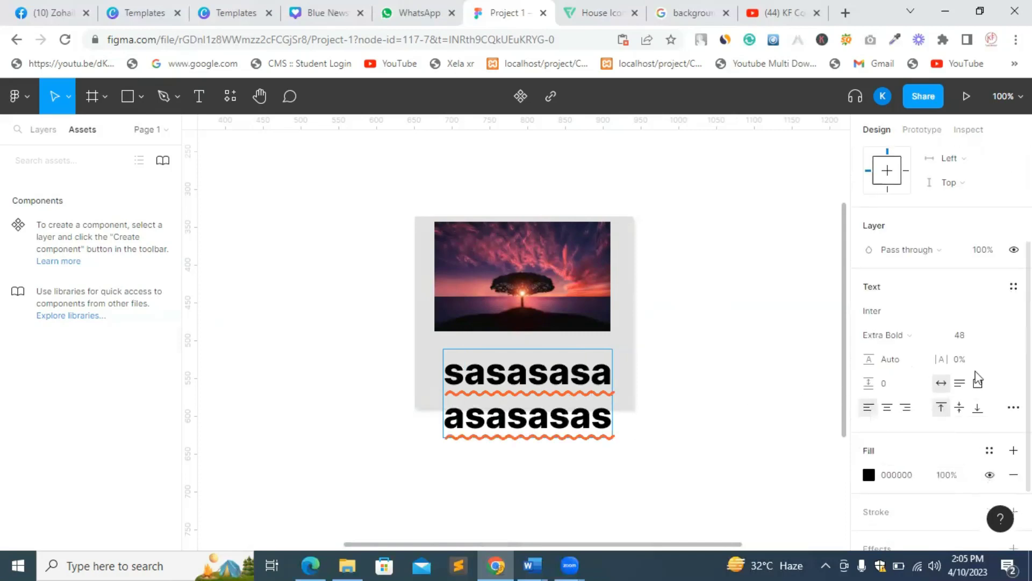
{"action": "left_click", "coordinate": [987, 340]}
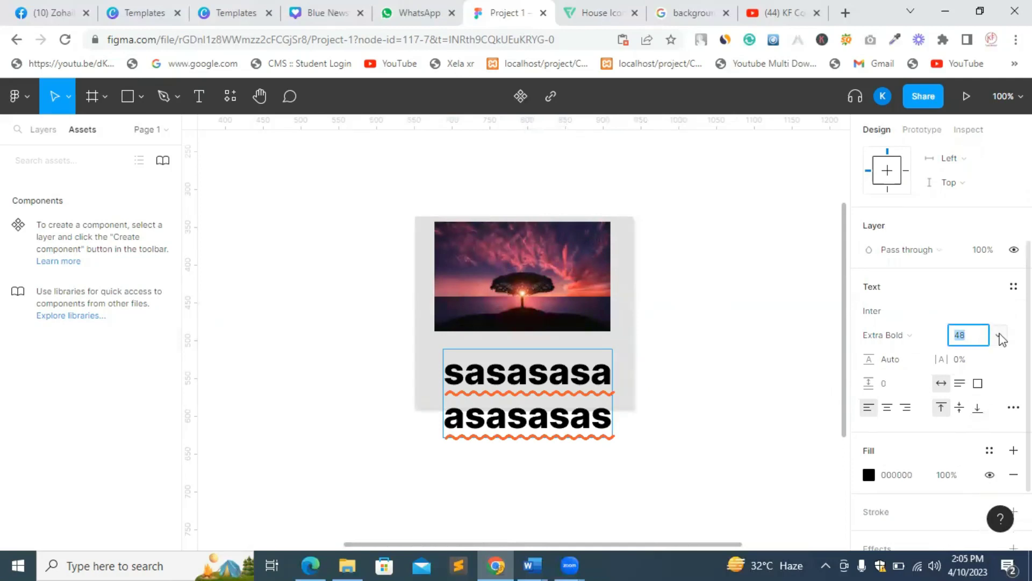
{"action": "left_click", "coordinate": [1000, 338]}
{"action": "left_click", "coordinate": [968, 266]}
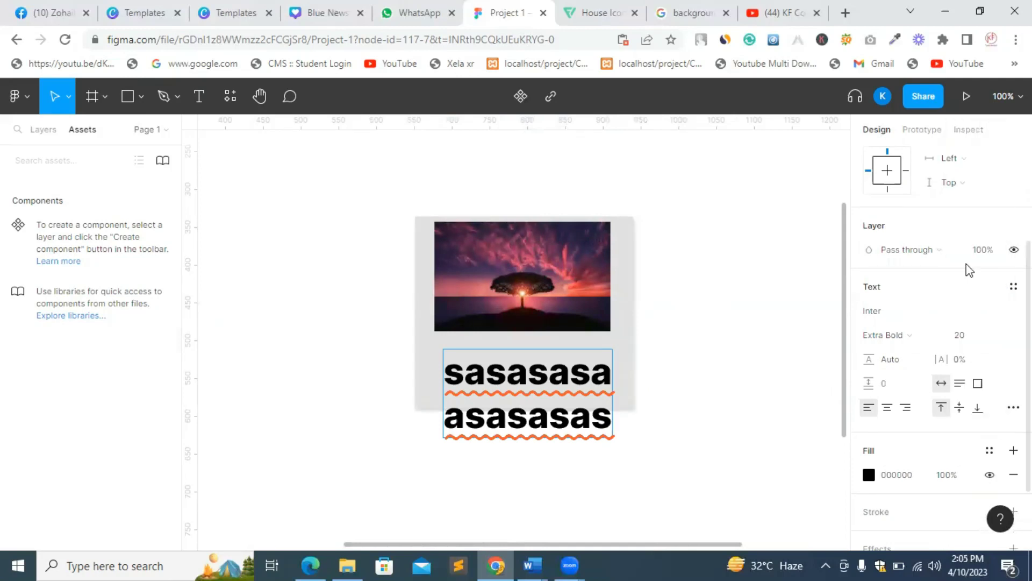
Select both lines of the placeholder text and set their font size to 20.
{"action": "double_click", "coordinate": [520, 393]}
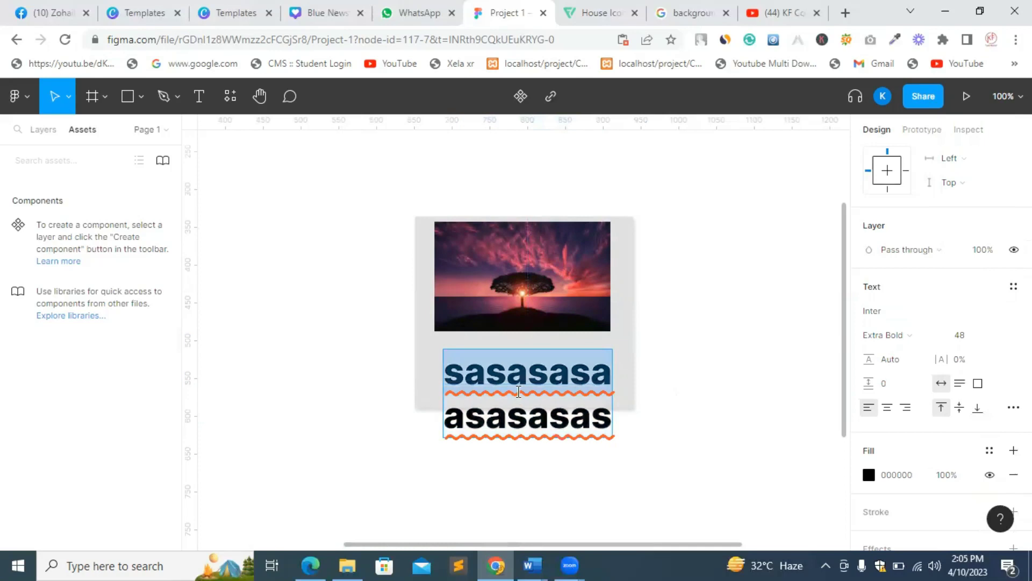
{"action": "left_click_drag", "start_coordinate": [607, 417], "coordinate": [526, 383]}
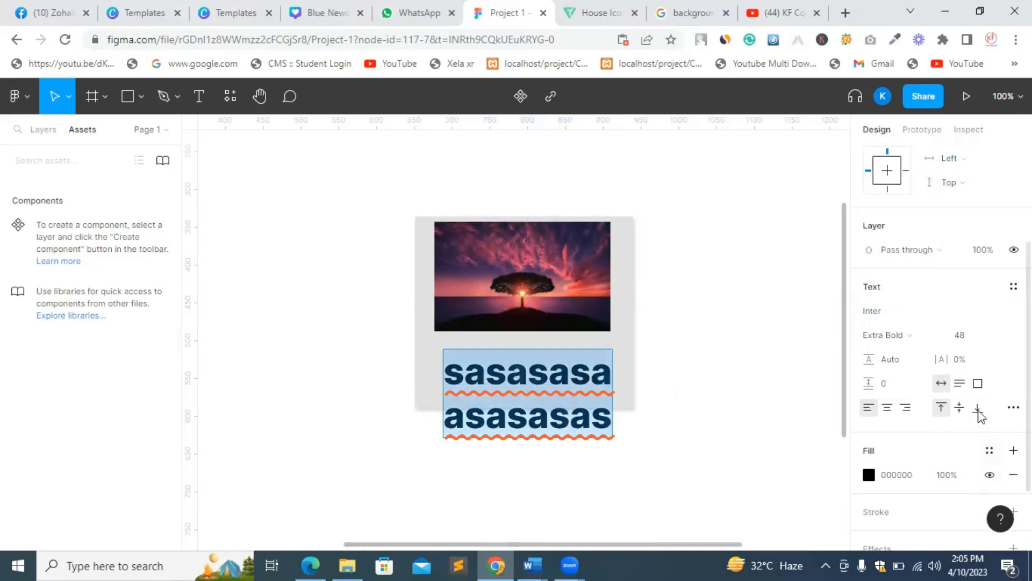
{"action": "left_click", "coordinate": [979, 339]}
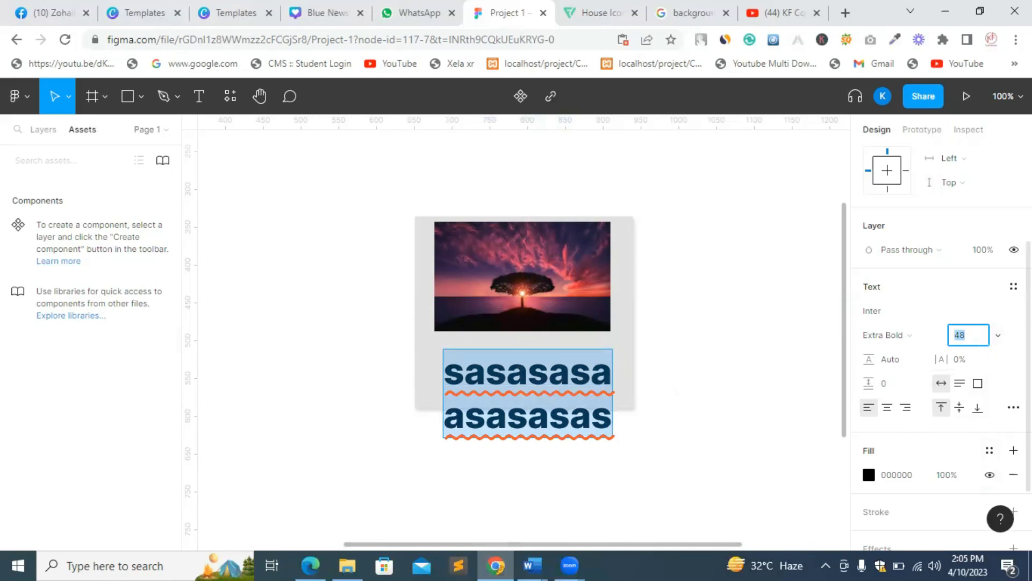
{"action": "left_click", "coordinate": [998, 336]}
{"action": "left_click", "coordinate": [998, 341]}
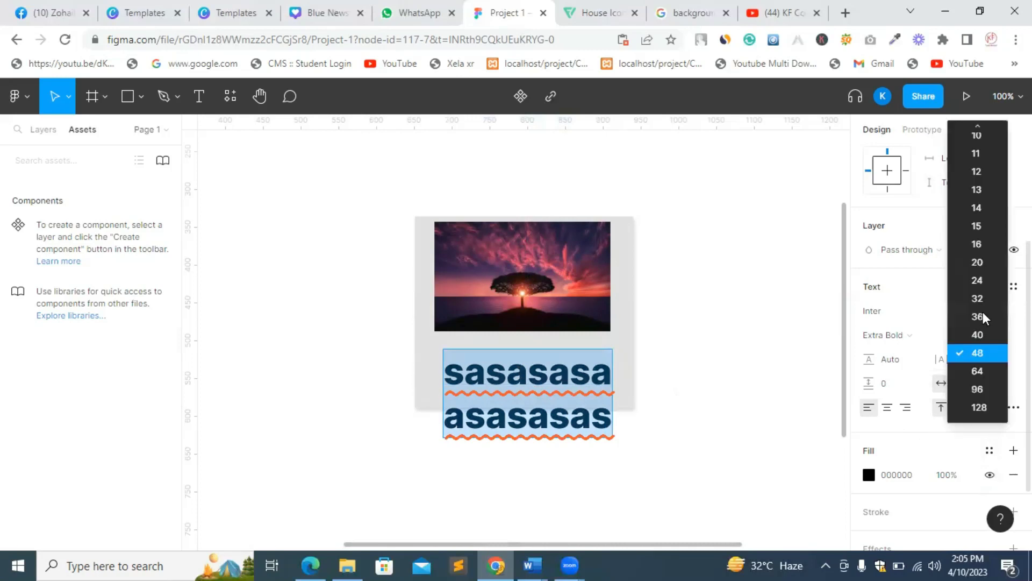
{"action": "left_click", "coordinate": [976, 263]}
Replace the second text line with "dsfsfdfdfdfdffffffffddfd" and add a third line reading "dfdfdfdfdfdfdf".
{"action": "double_click", "coordinate": [509, 371]}
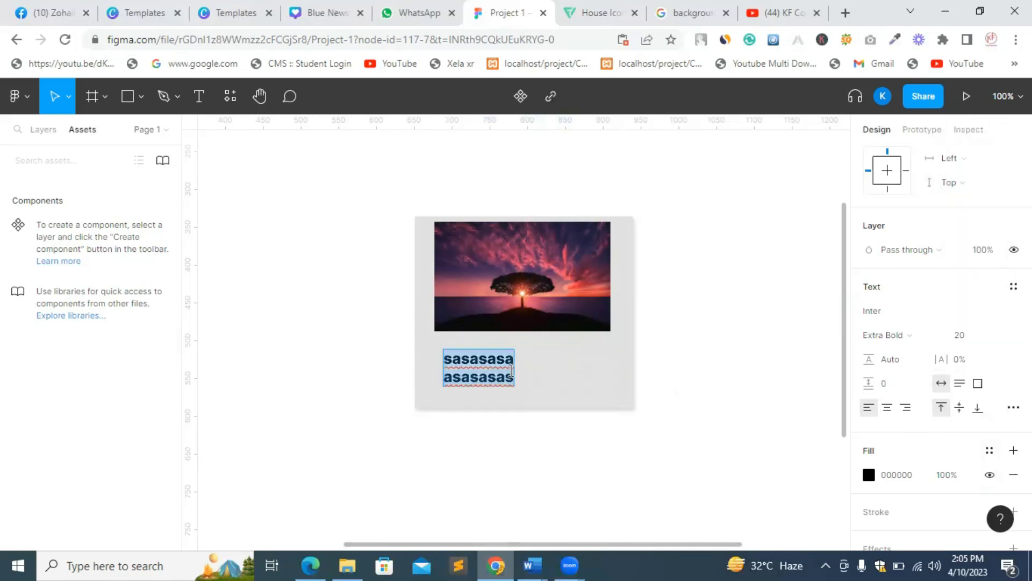
{"action": "type", "text": "dsfsf"}
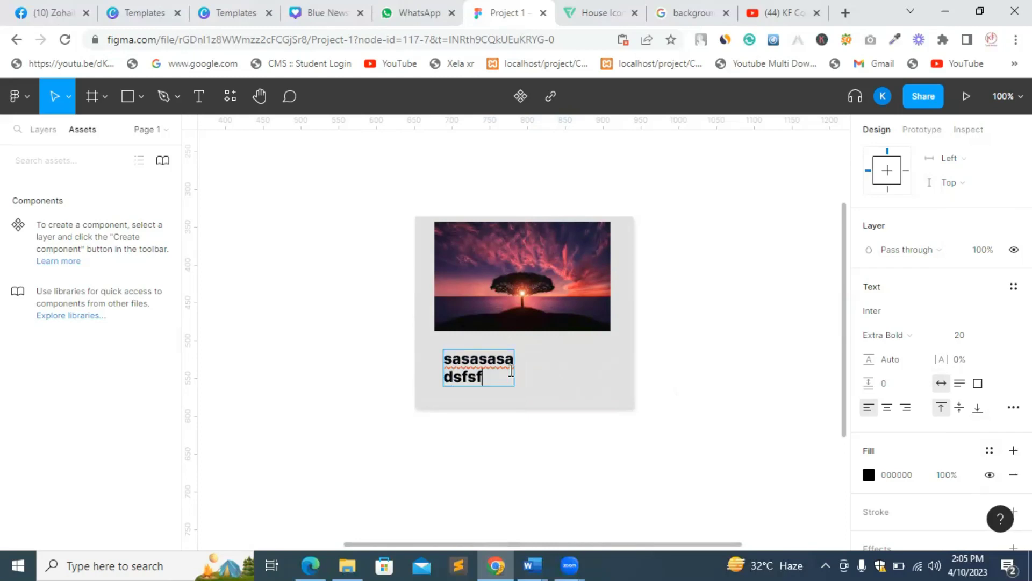
{"action": "type", "text": "dfdfdfdffffffffddfd"}
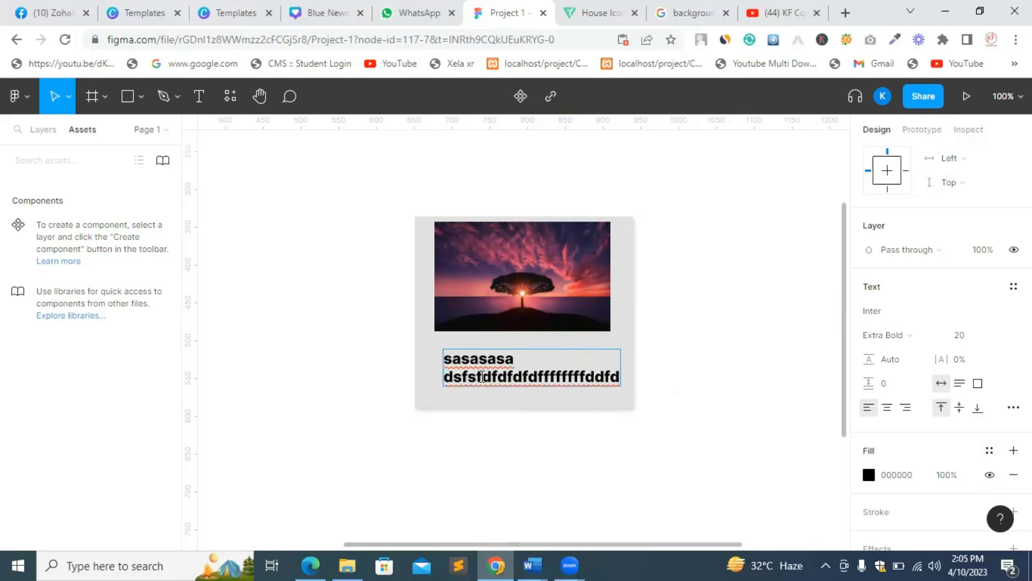
{"action": "key", "text": "Return"}
{"action": "type", "text": "dfdfdfd"}
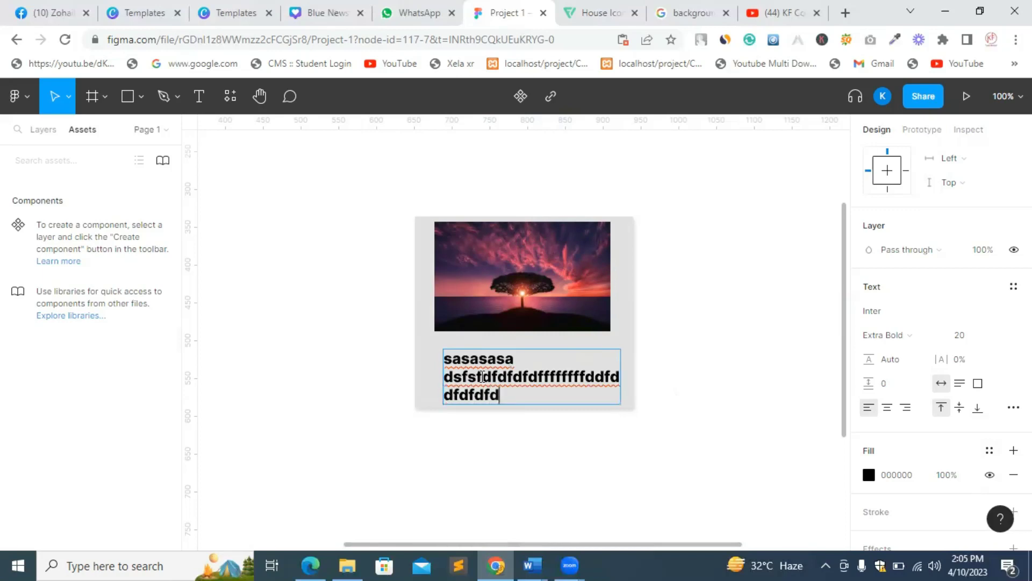
{"action": "type", "text": "fdfdf"}
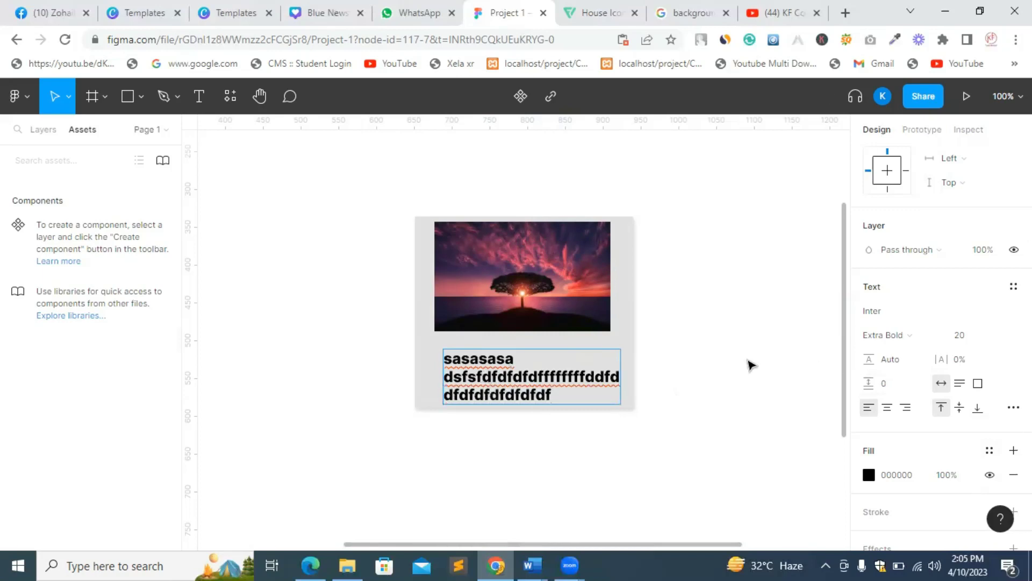
Move the text block up directly beneath the sunset image, aligned with the image's left edge.
{"action": "key", "text": "Escape"}
{"action": "left_click_drag", "start_coordinate": [465, 363], "coordinate": [457, 348]}
{"action": "left_click", "coordinate": [712, 332]}
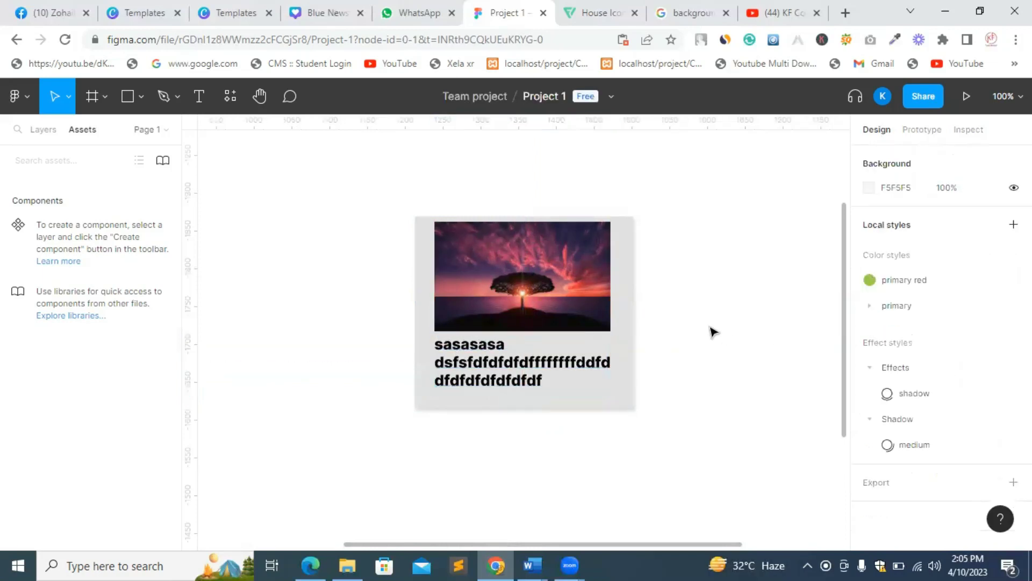
{"action": "left_click", "coordinate": [601, 309]}
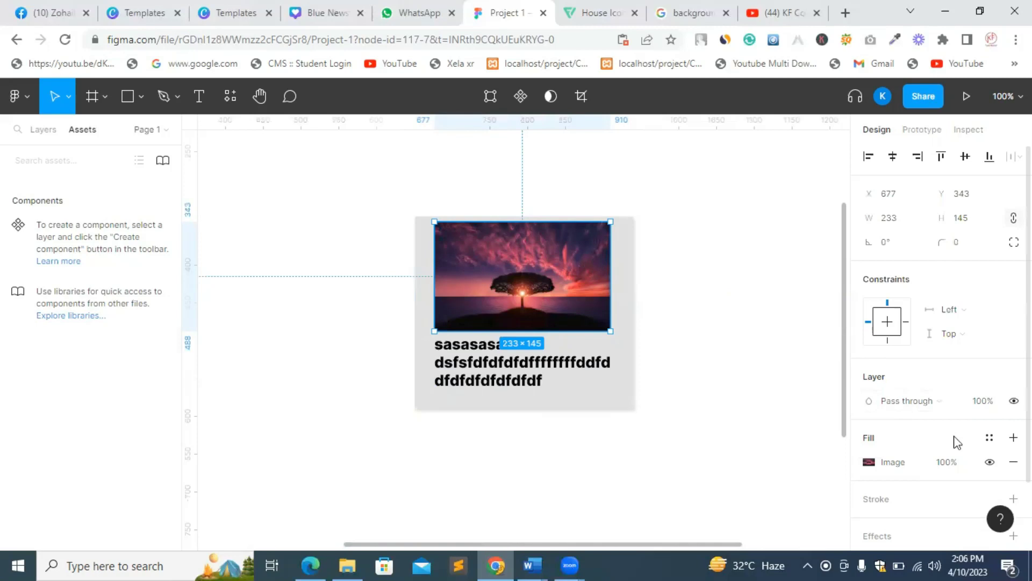
{"action": "scroll", "coordinate": [958, 442], "scroll_direction": "down", "scroll_amount": 2}
{"action": "scroll", "coordinate": [965, 419], "scroll_direction": "up", "scroll_amount": 2}
{"action": "left_click", "coordinate": [1014, 243]}
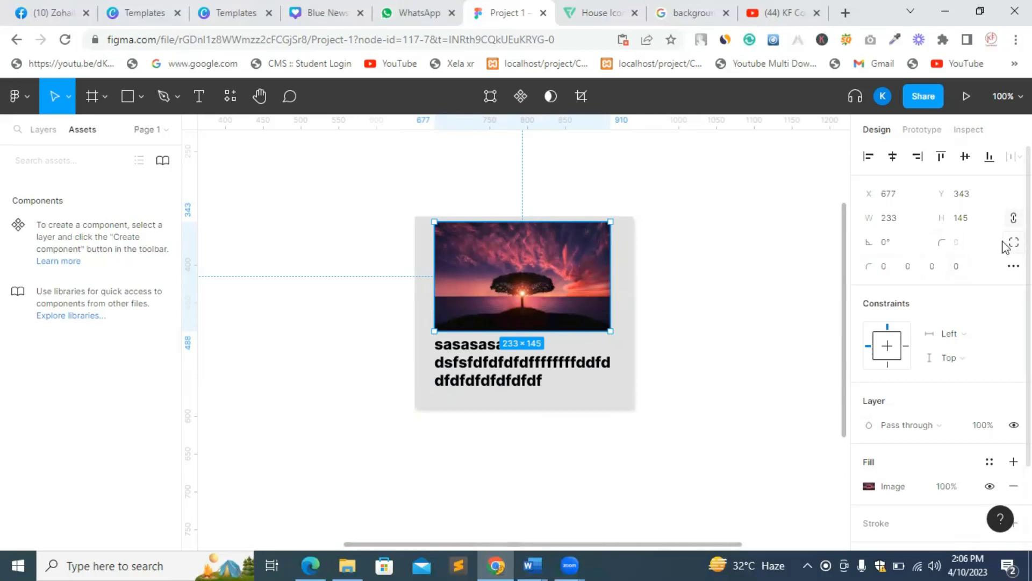
{"action": "scroll", "coordinate": [977, 322], "scroll_direction": "down", "scroll_amount": 1}
{"action": "left_click", "coordinate": [756, 304]}
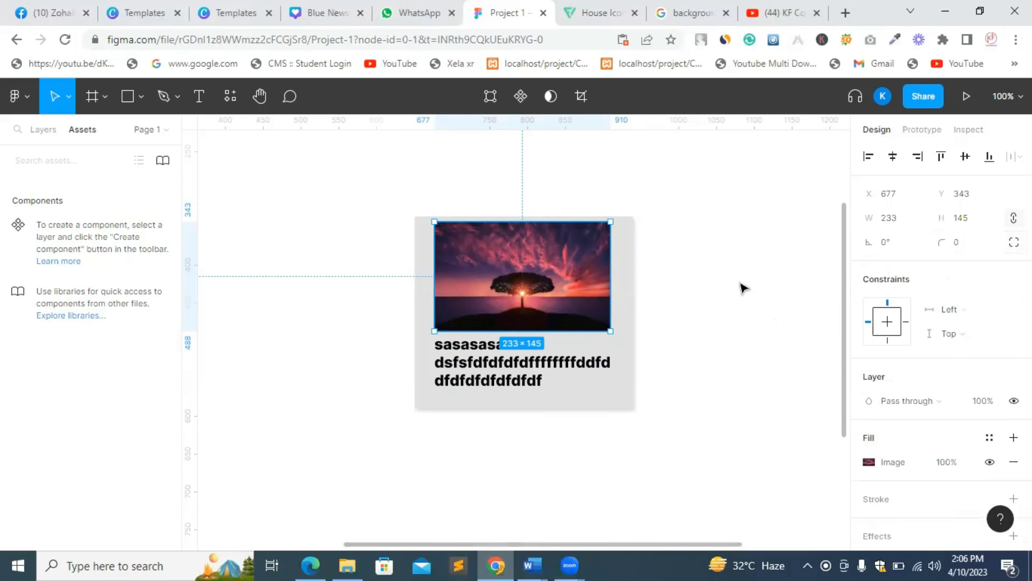
Select the card rectangle, sunset image and text together and apply auto layout to them.
{"action": "left_click_drag", "start_coordinate": [737, 308], "coordinate": [427, 278]}
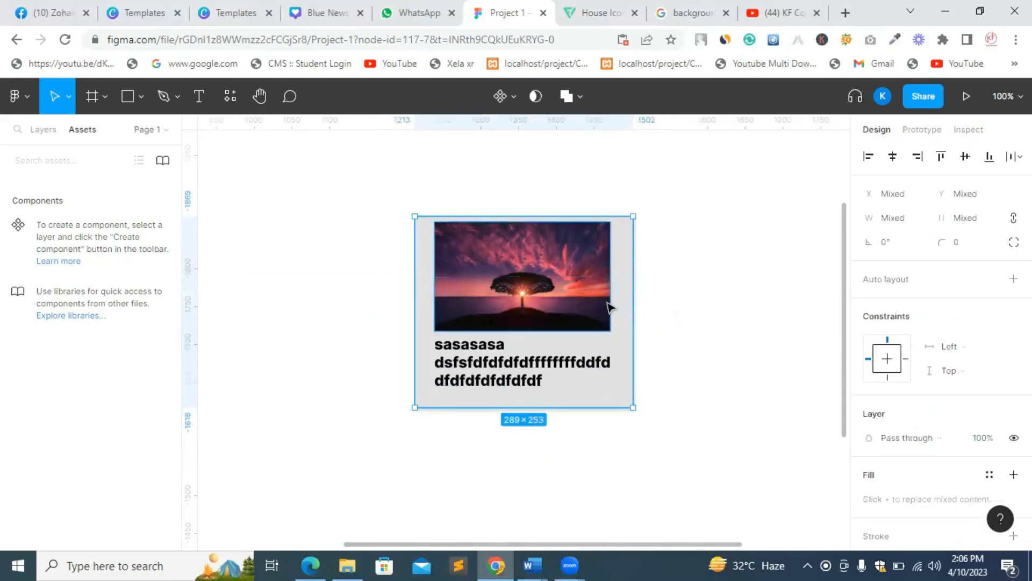
{"action": "left_click", "coordinate": [623, 447]}
{"action": "left_click_drag", "start_coordinate": [667, 454], "coordinate": [428, 242]}
{"action": "key", "text": "shift+a"}
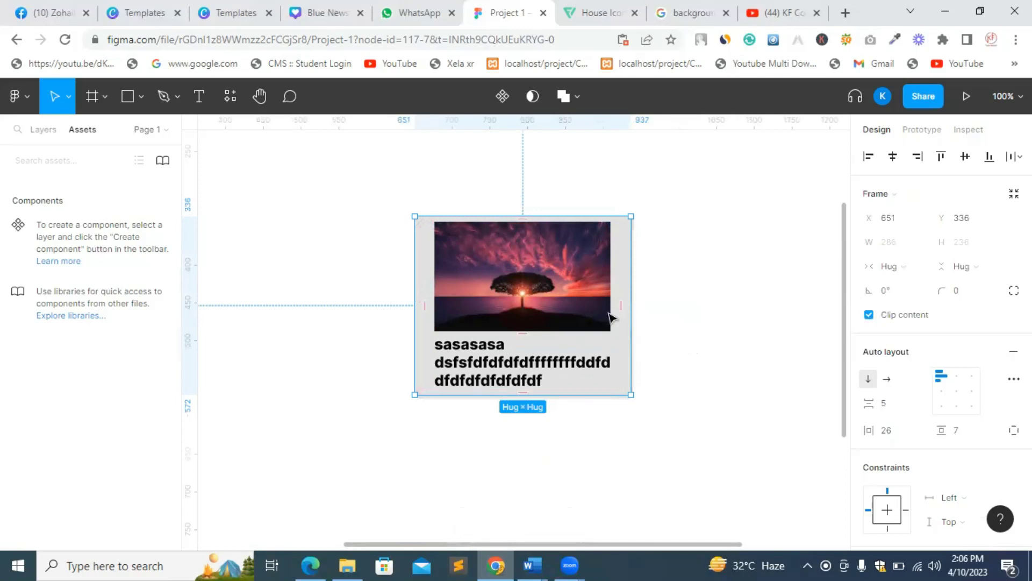
Round the sunset image's corners with a corner radius of 8.
{"action": "left_click", "coordinate": [592, 279]}
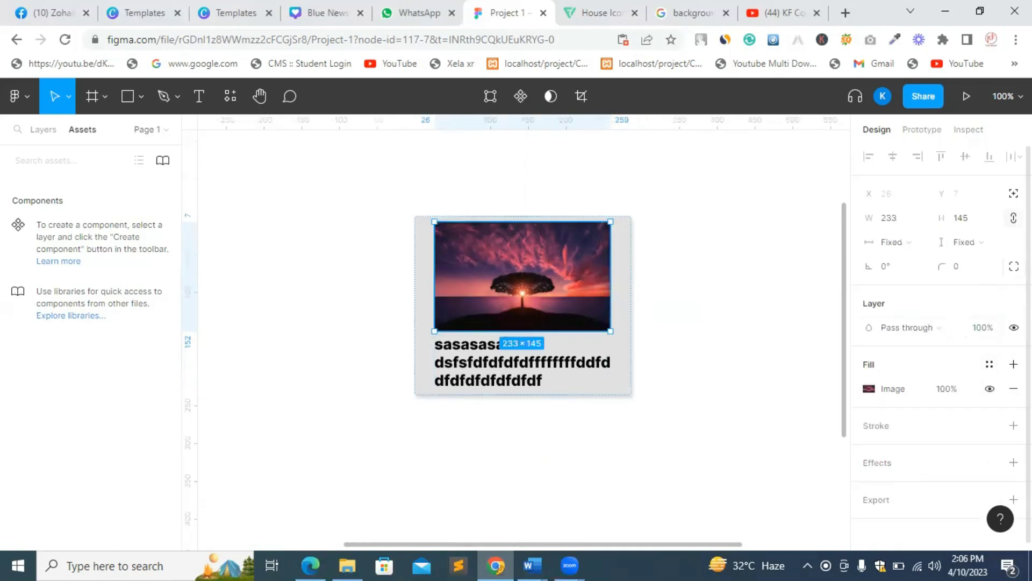
{"action": "left_click", "coordinate": [1013, 266]}
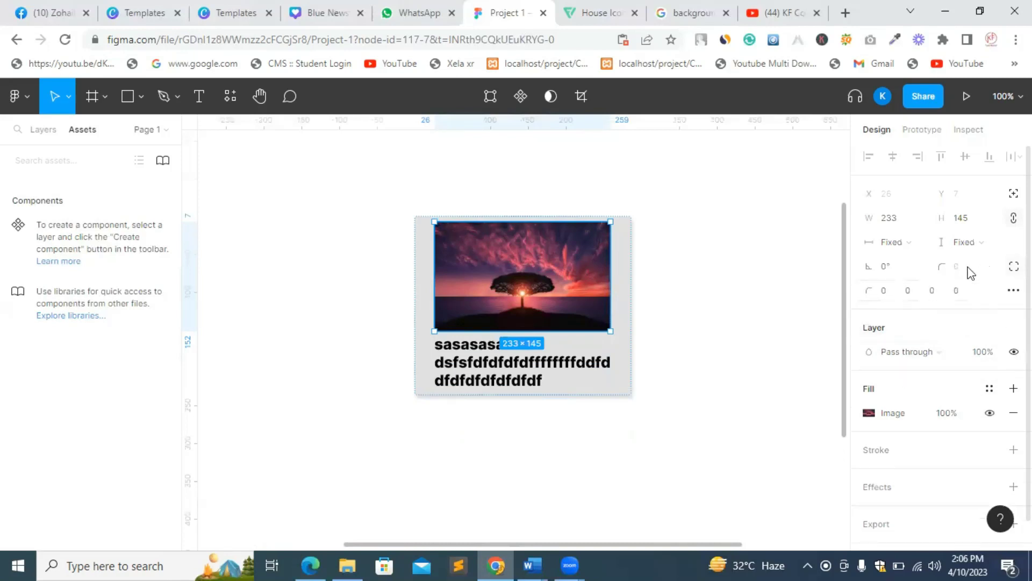
{"action": "left_click", "coordinate": [1013, 266]}
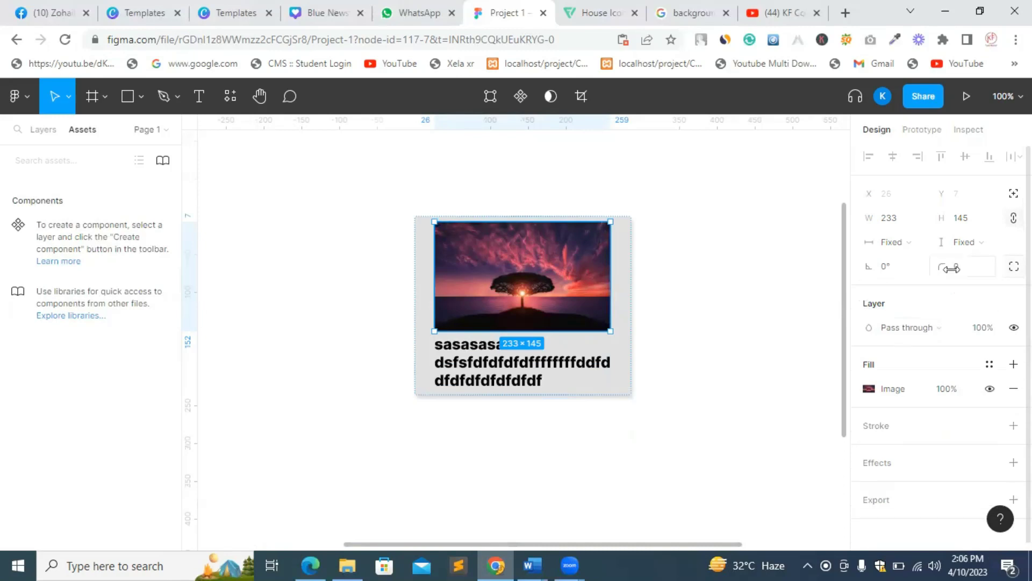
{"action": "left_click", "coordinate": [957, 268]}
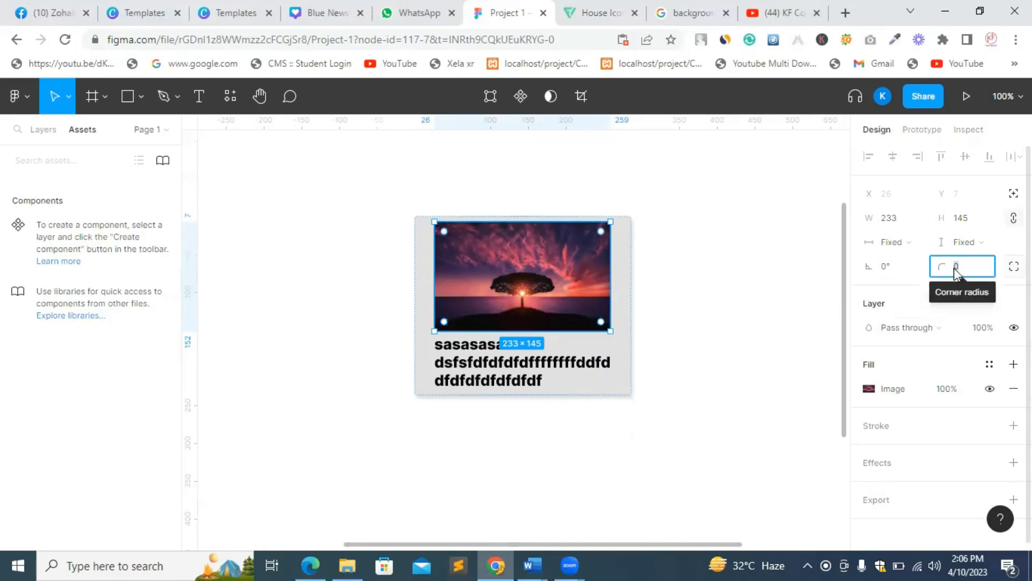
{"action": "type", "text": "8"}
{"action": "key", "text": "Return"}
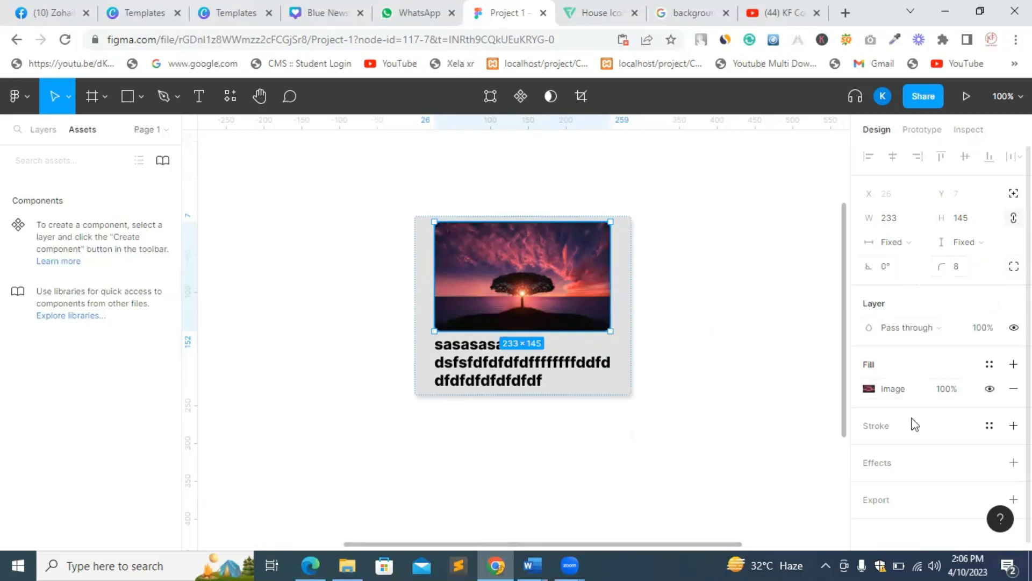
{"action": "scroll", "coordinate": [914, 424], "scroll_direction": "down", "scroll_amount": 1}
{"action": "scroll", "coordinate": [916, 424], "scroll_direction": "up", "scroll_amount": 1}
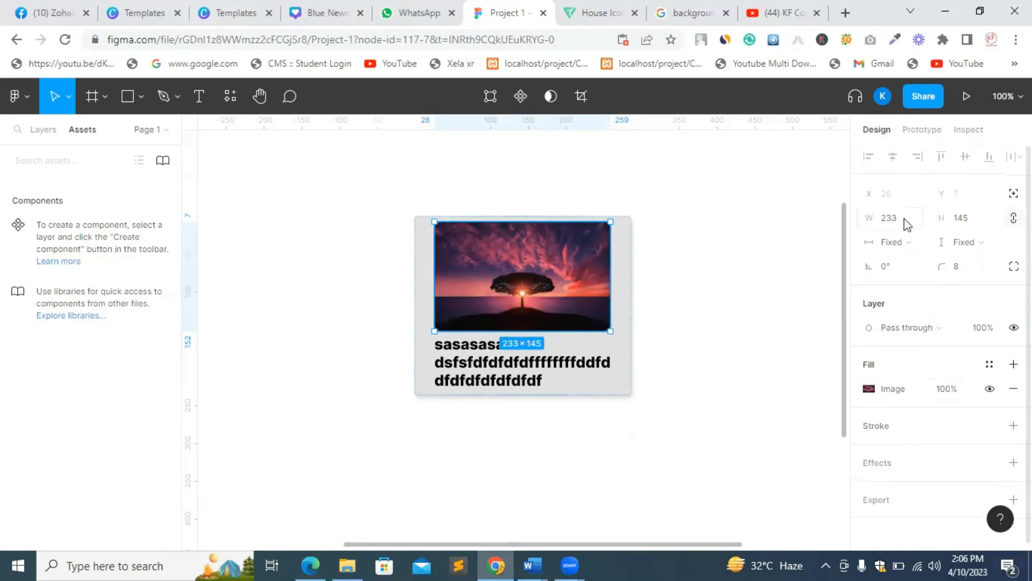
{"action": "left_click", "coordinate": [708, 233]}
Split the card frame's auto layout padding into individual sides and set the left and right padding to 16.
{"action": "left_click", "coordinate": [618, 265]}
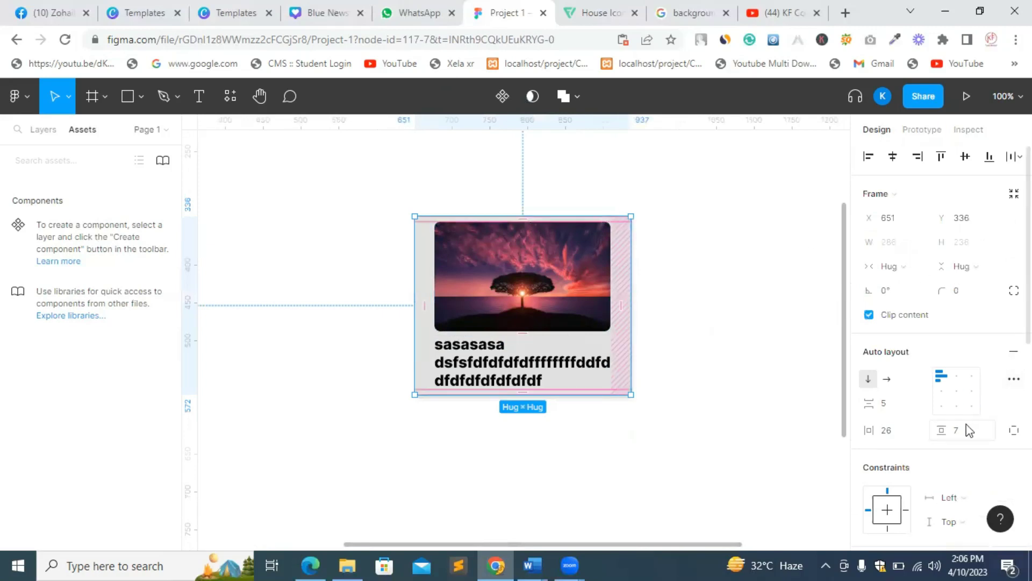
{"action": "left_click", "coordinate": [1014, 430]}
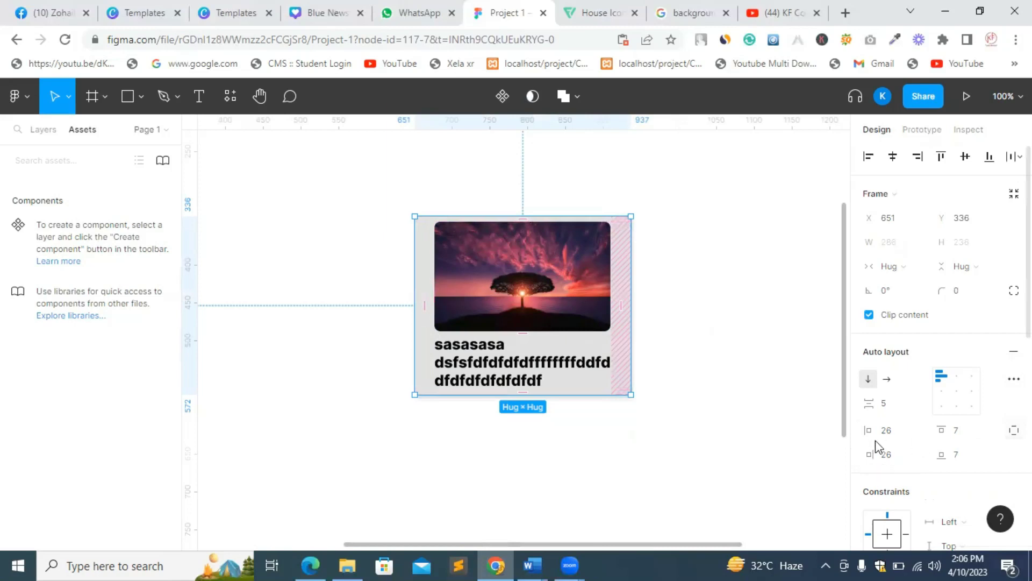
{"action": "left_click", "coordinate": [901, 435]}
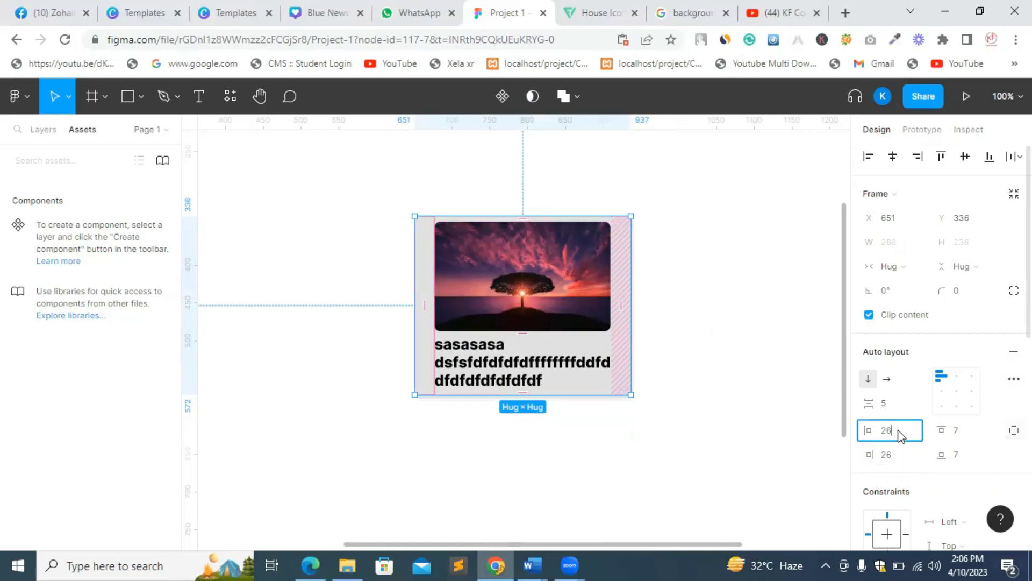
{"action": "type", "text": "16"}
{"action": "left_click", "coordinate": [896, 459]}
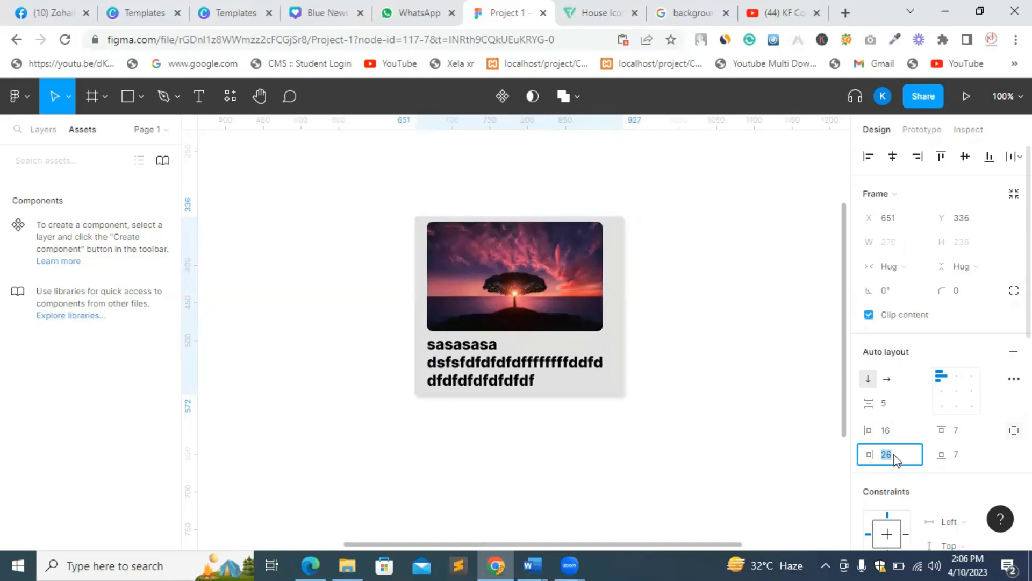
{"action": "type", "text": "6"}
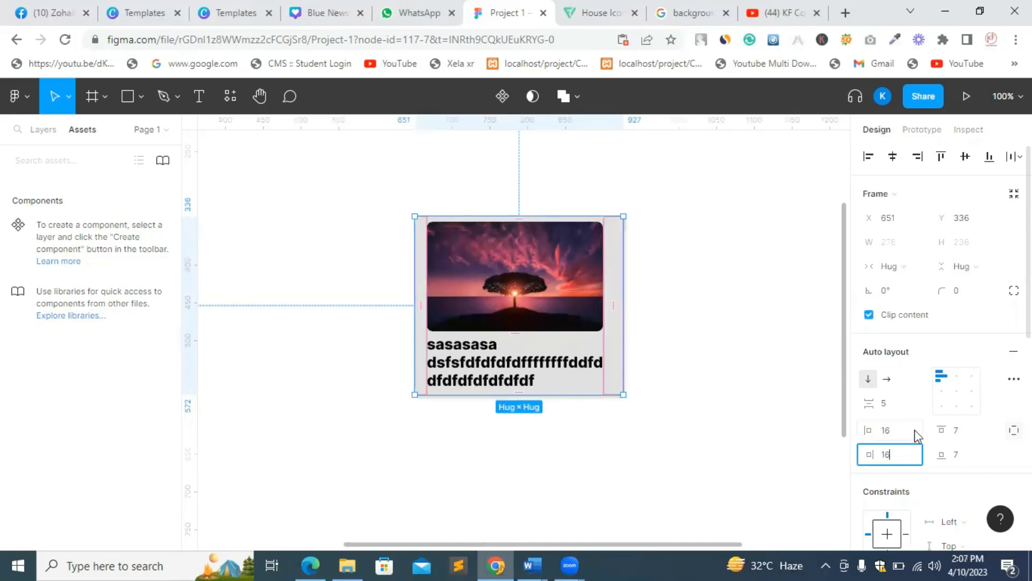
Set the card frame's top and bottom auto layout padding to 16.
{"action": "left_click", "coordinate": [956, 430]}
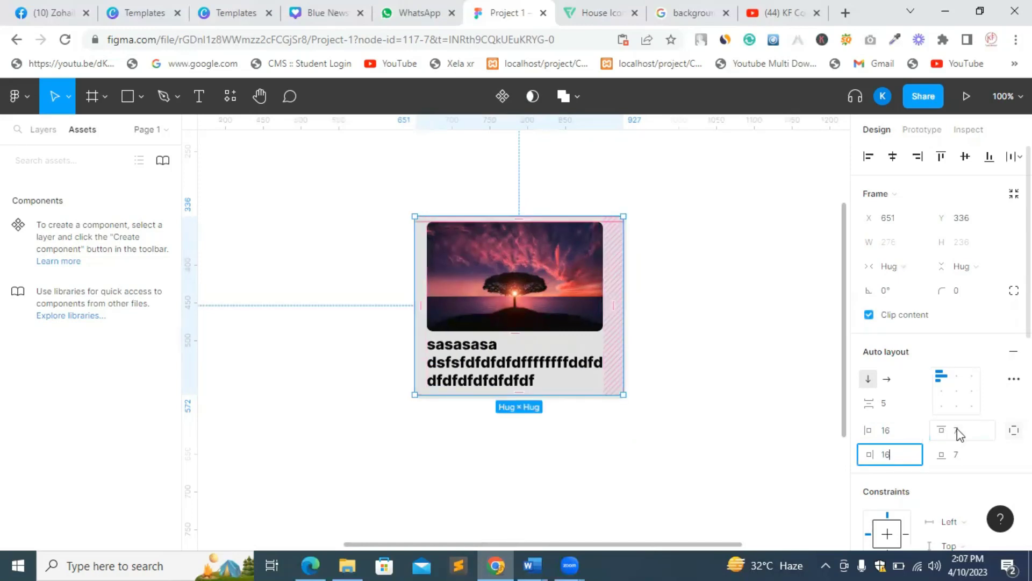
{"action": "type", "text": "16"}
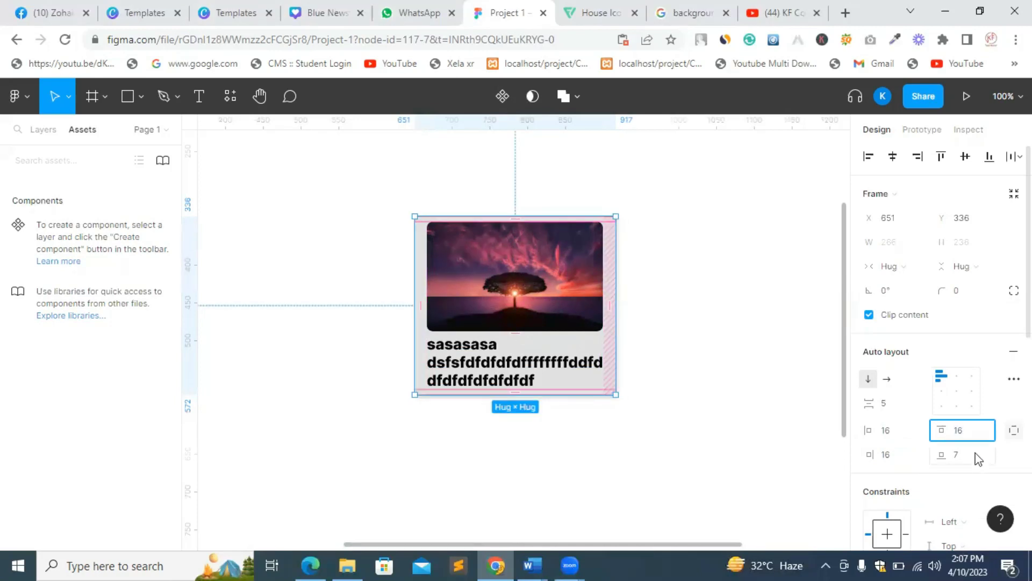
{"action": "left_click", "coordinate": [963, 460]}
{"action": "type", "text": "1"}
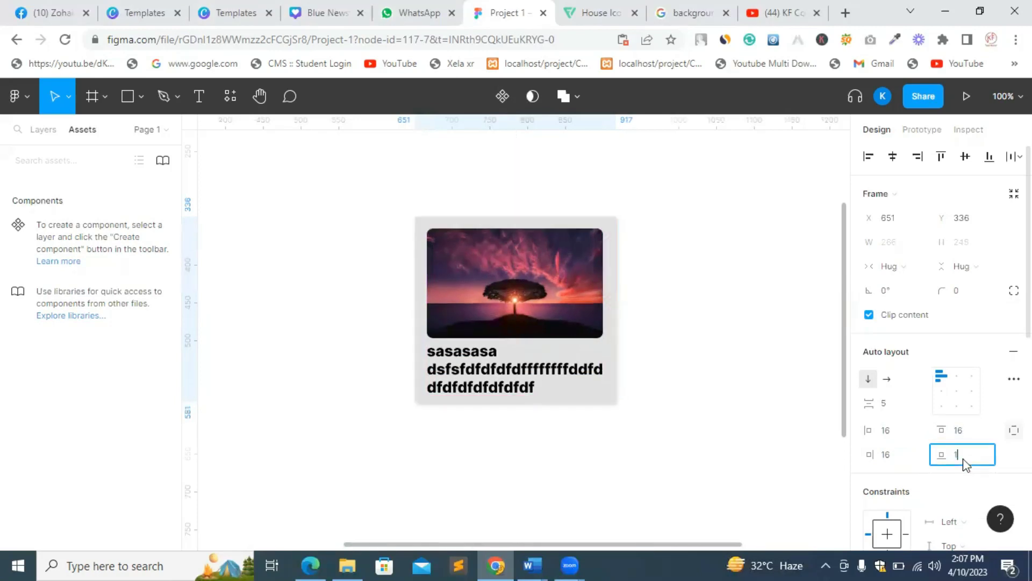
{"action": "type", "text": "6"}
{"action": "key", "text": "Return"}
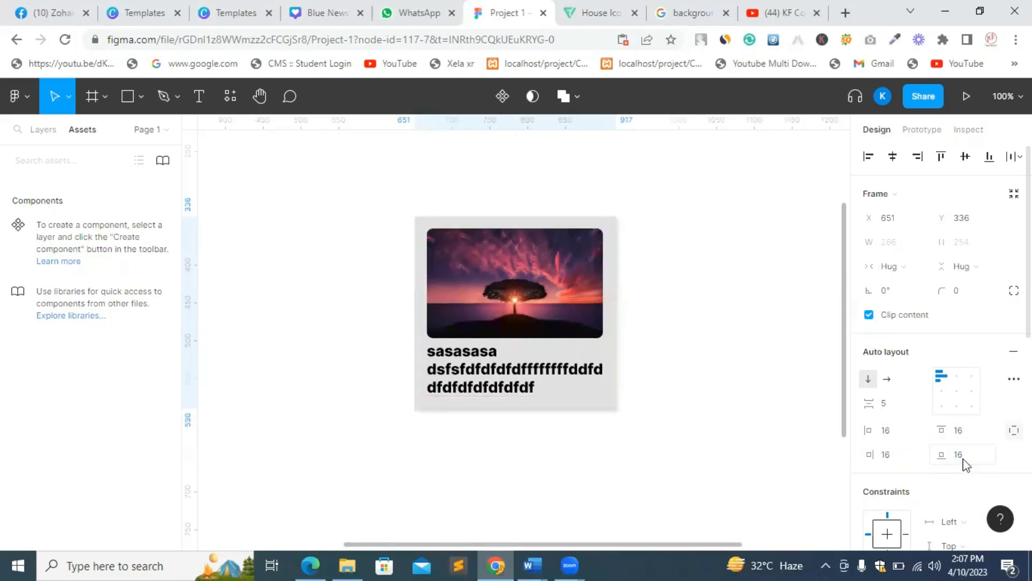
{"action": "left_click", "coordinate": [691, 323]}
Try narrowing the card frame to about 104 wide from its right edge, and return its width to Hug.
{"action": "left_click", "coordinate": [558, 270]}
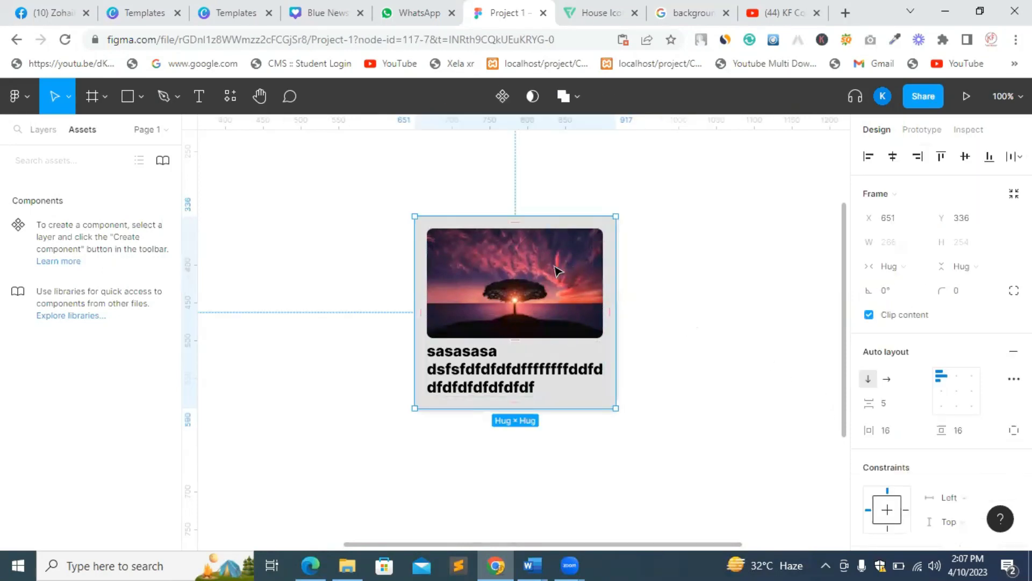
{"action": "left_click", "coordinate": [638, 249]}
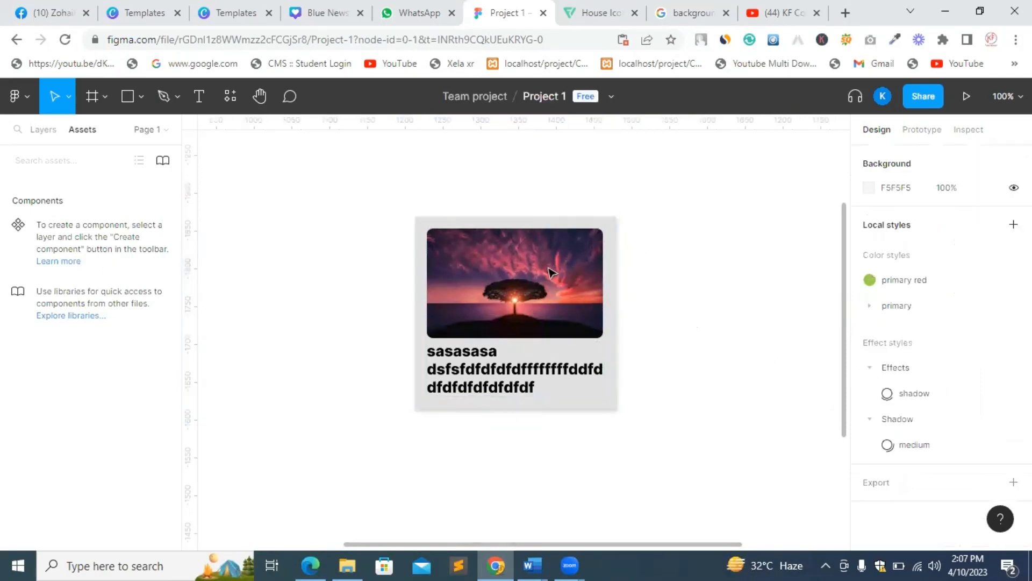
{"action": "left_click", "coordinate": [613, 295]}
{"action": "left_click_drag", "start_coordinate": [613, 295], "coordinate": [493, 290]}
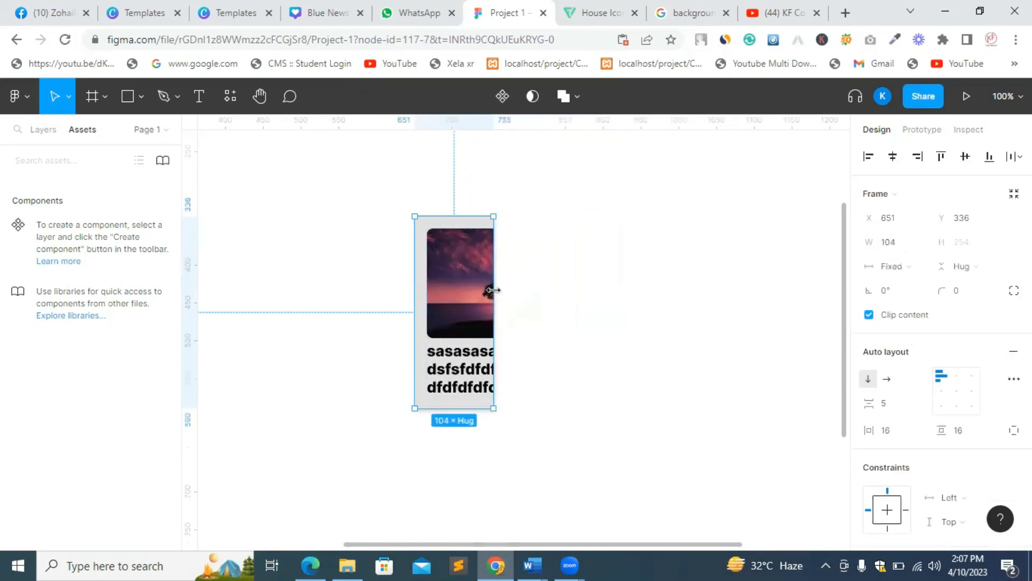
{"action": "double_click", "coordinate": [493, 291]}
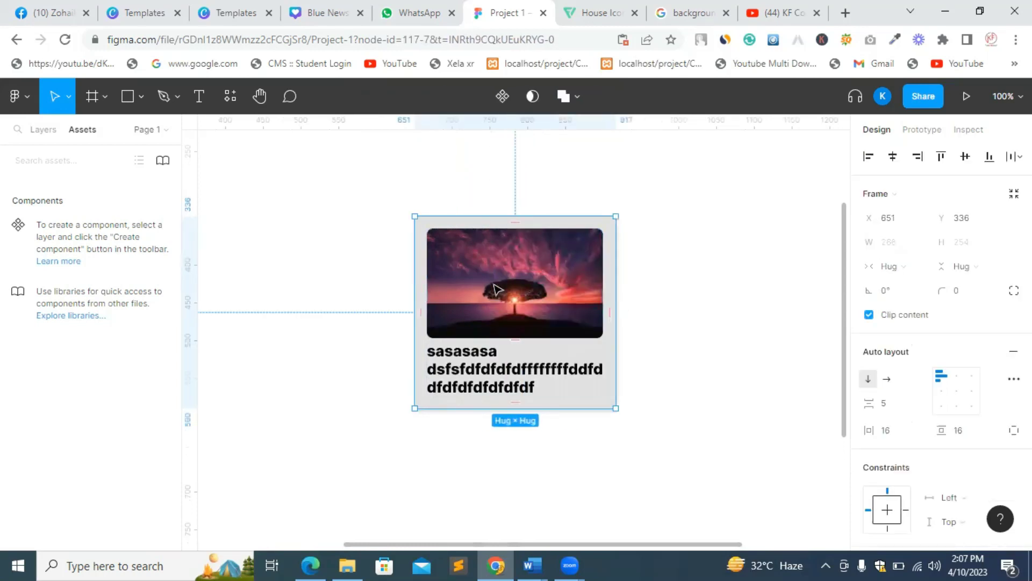
Set the sunset image's horizontal resizing to Fill container and keep its vertical resizing at Fixed height.
{"action": "left_click", "coordinate": [495, 291]}
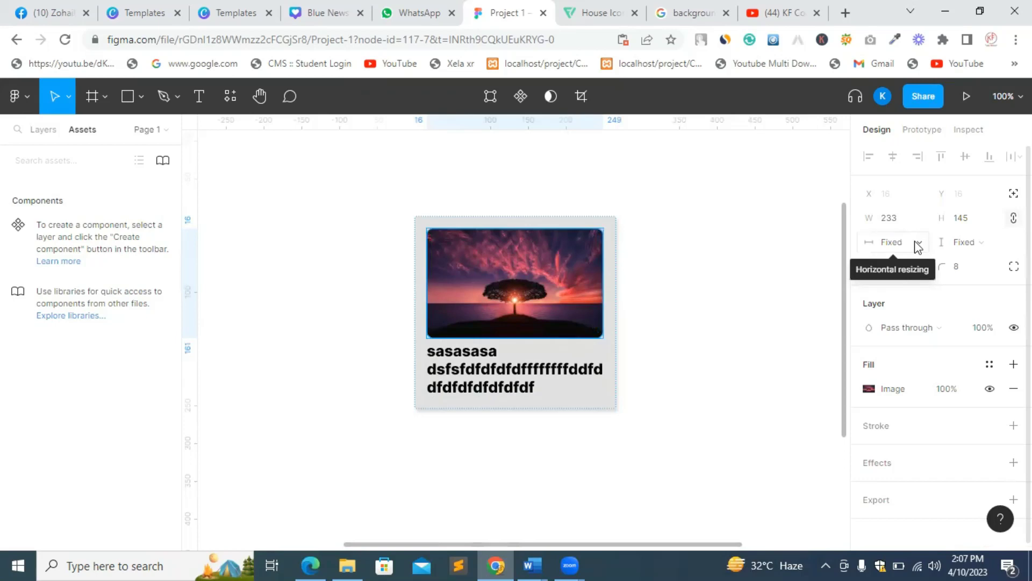
{"action": "left_click", "coordinate": [917, 245]}
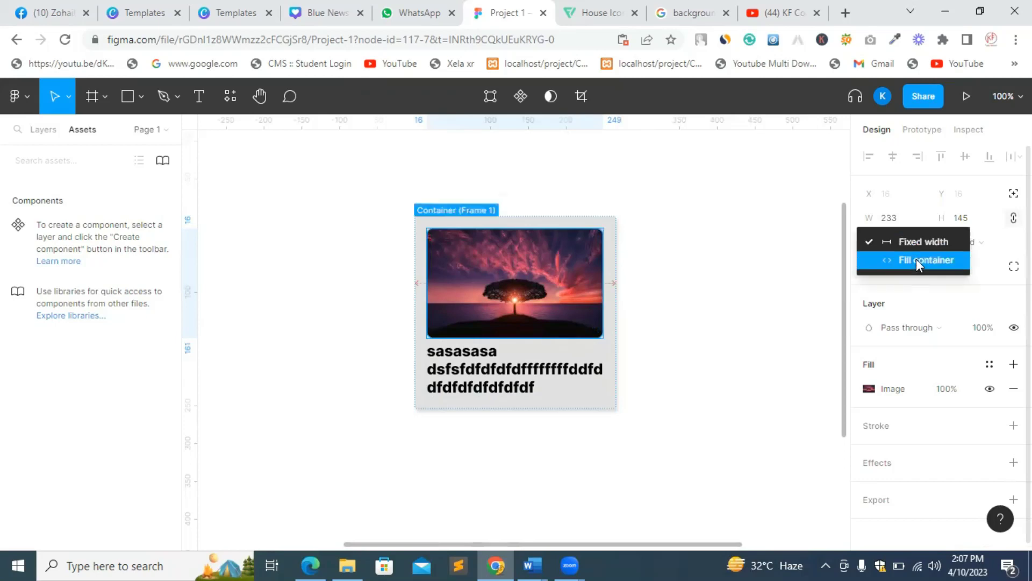
{"action": "left_click", "coordinate": [920, 260]}
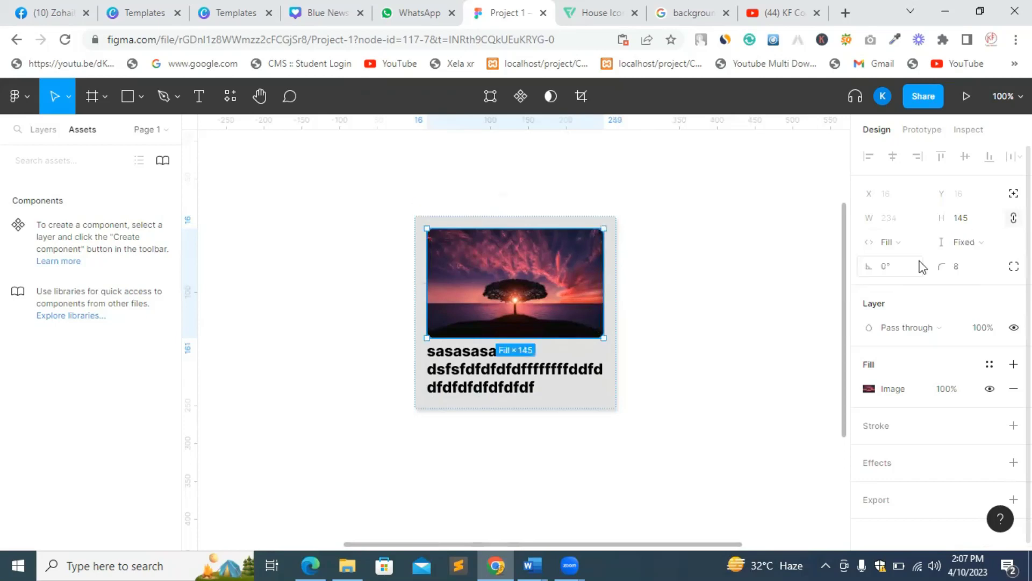
{"action": "left_click", "coordinate": [982, 243]}
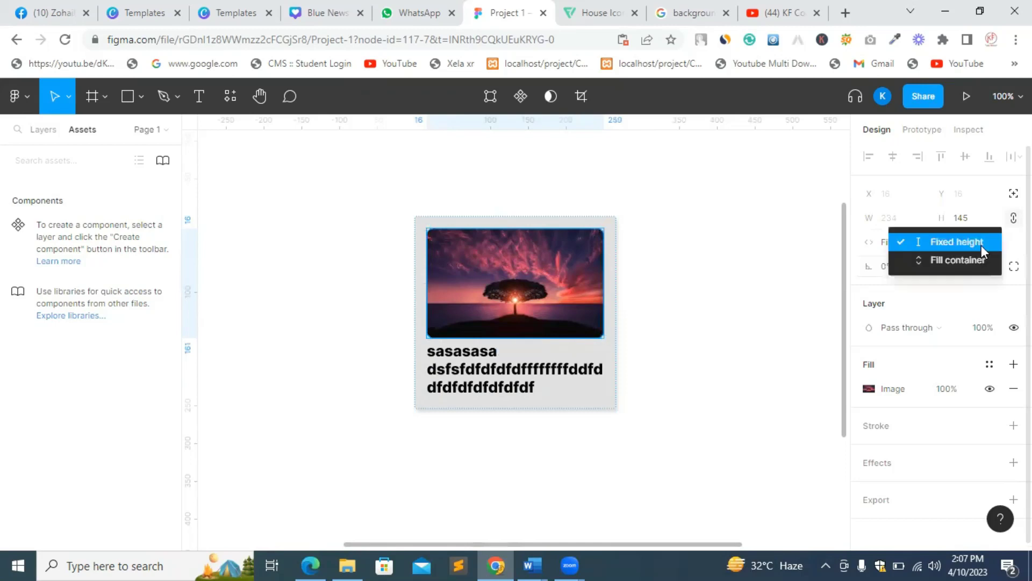
{"action": "left_click", "coordinate": [979, 245]}
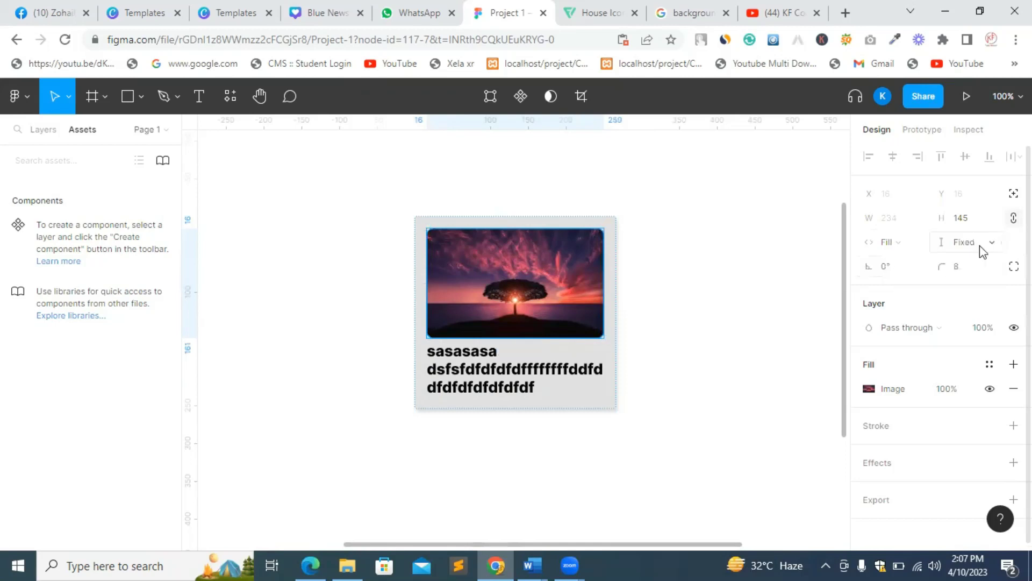
{"action": "left_click", "coordinate": [652, 266]}
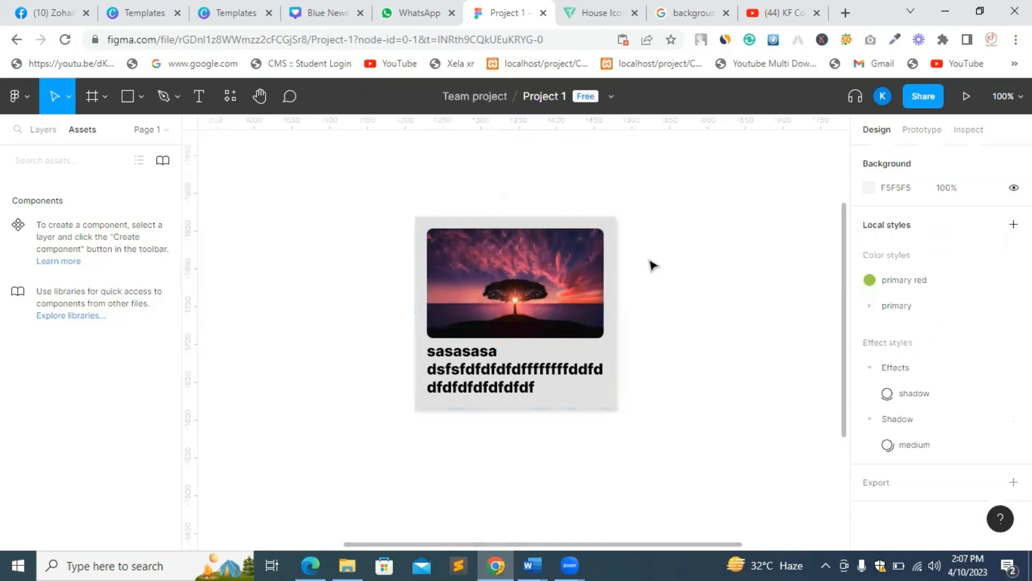
Narrow the card frame to about 256 wide from its right edge.
{"action": "left_click", "coordinate": [620, 289]}
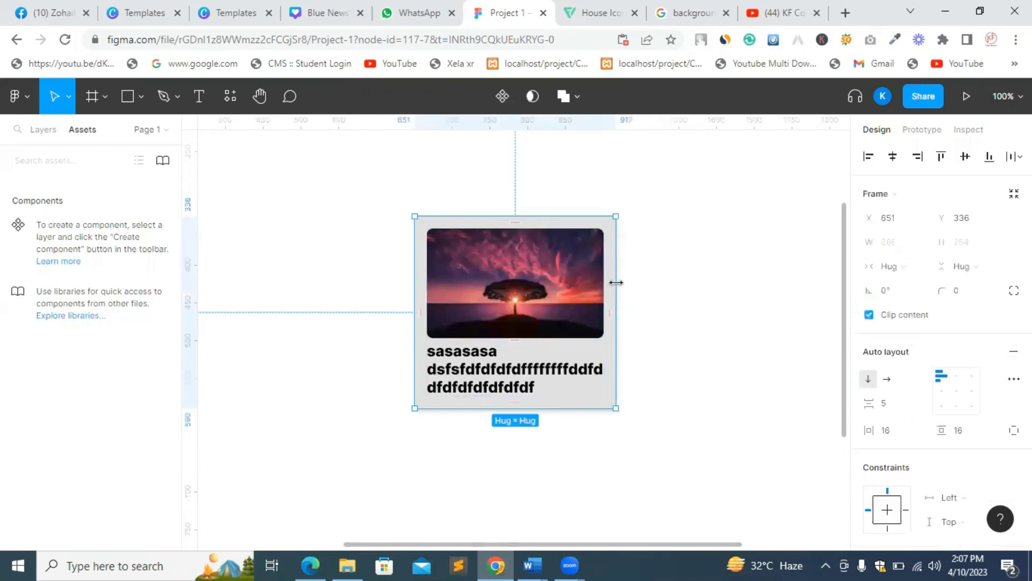
{"action": "left_click_drag", "start_coordinate": [563, 283], "coordinate": [608, 353]}
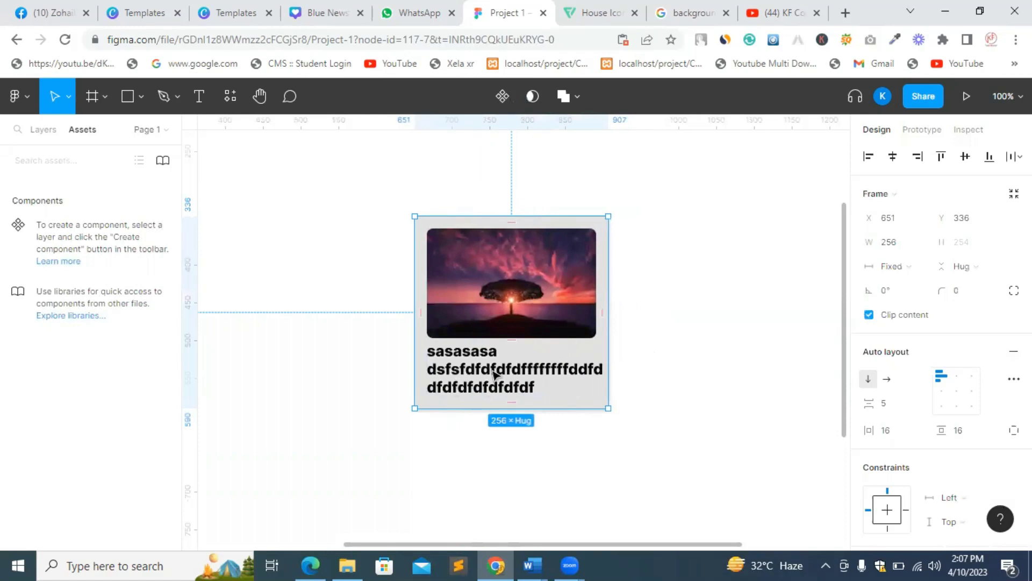
{"action": "left_click", "coordinate": [640, 334]}
Set the text block's horizontal resizing to Fill container and its vertical resizing to Fixed height.
{"action": "left_click", "coordinate": [529, 376]}
{"action": "left_click", "coordinate": [529, 376]}
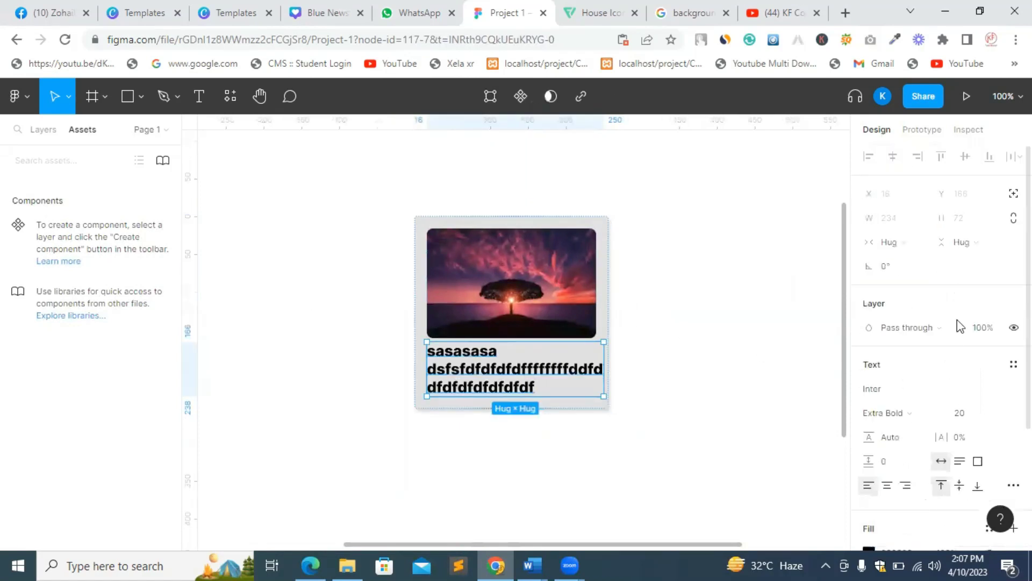
{"action": "left_click", "coordinate": [904, 243]}
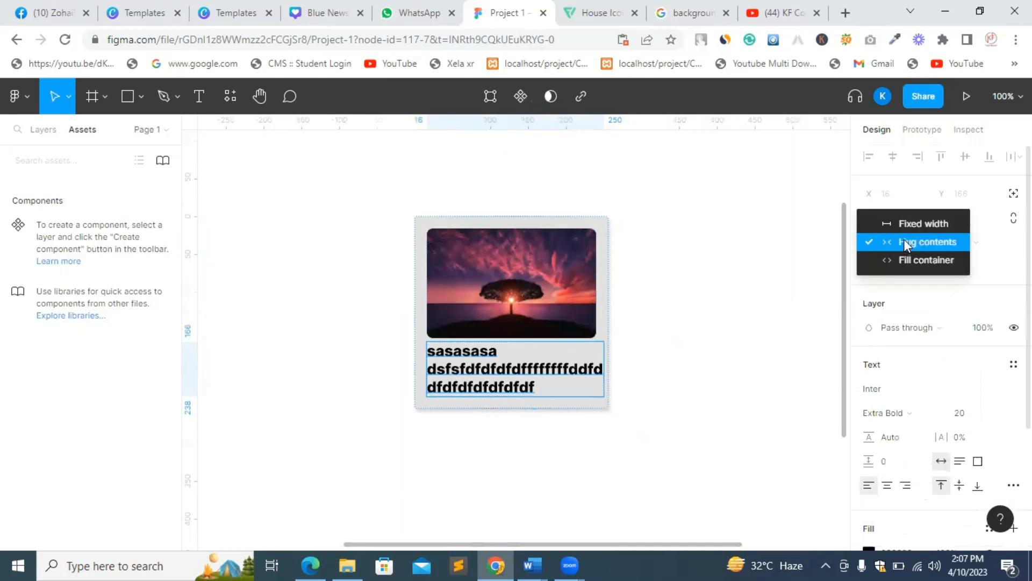
{"action": "left_click", "coordinate": [914, 256]}
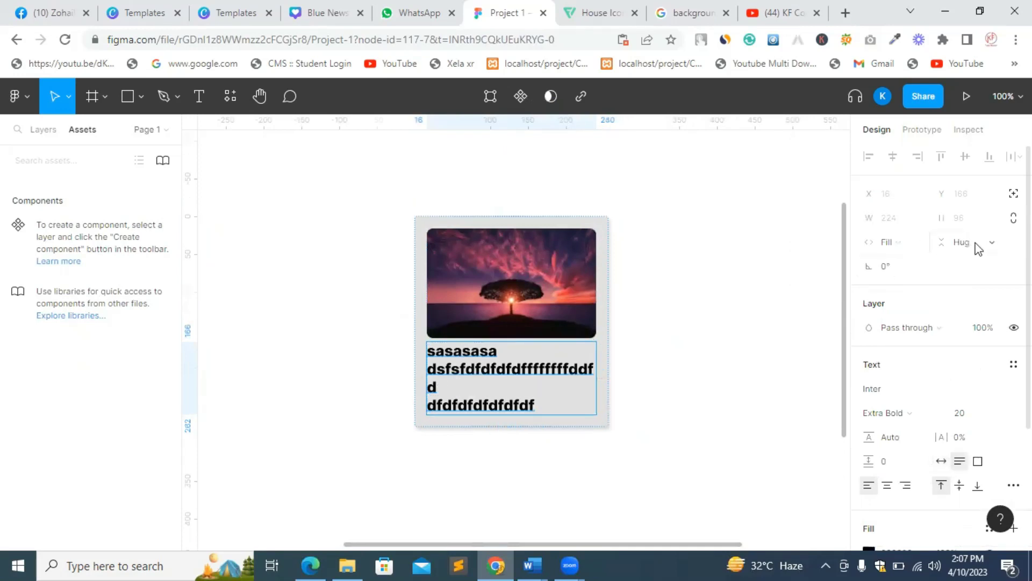
{"action": "left_click", "coordinate": [975, 242]}
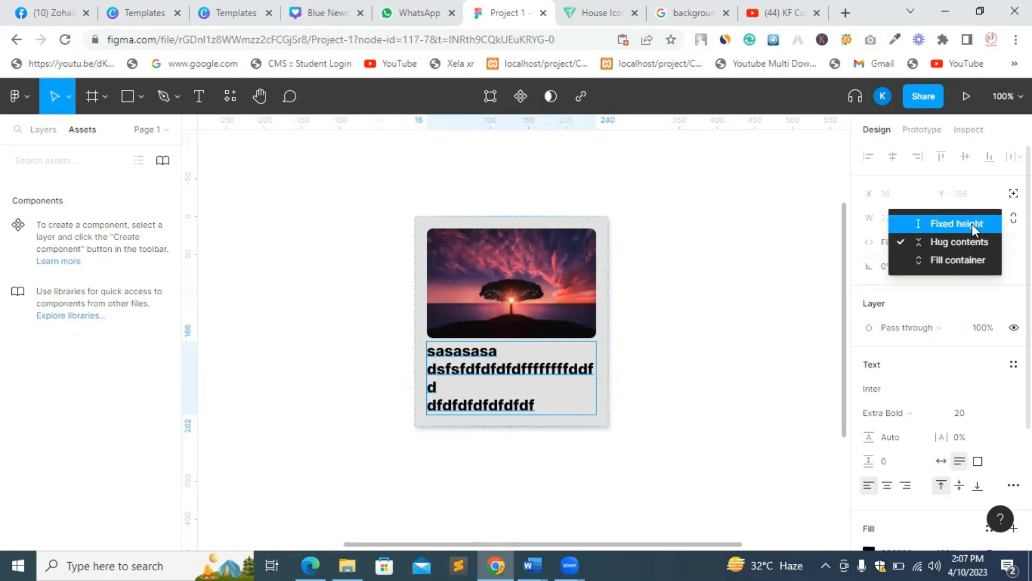
{"action": "left_click", "coordinate": [972, 224]}
Resize the card frame to about 259 wide and move it to about X 536, Y 290.
{"action": "left_click", "coordinate": [617, 286]}
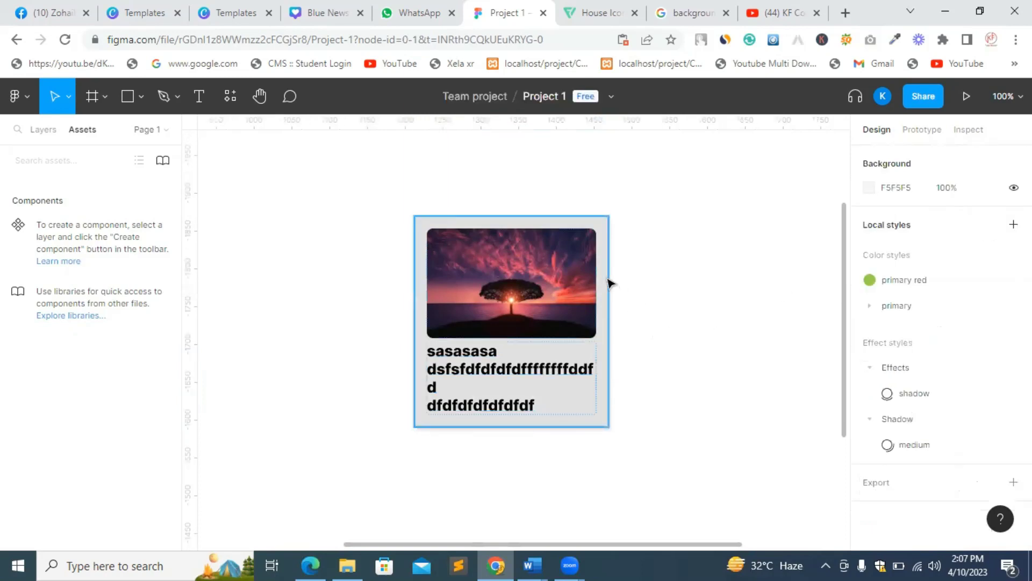
{"action": "left_click", "coordinate": [609, 283]}
{"action": "left_click_drag", "start_coordinate": [612, 286], "coordinate": [650, 284]}
{"action": "left_click", "coordinate": [661, 269]}
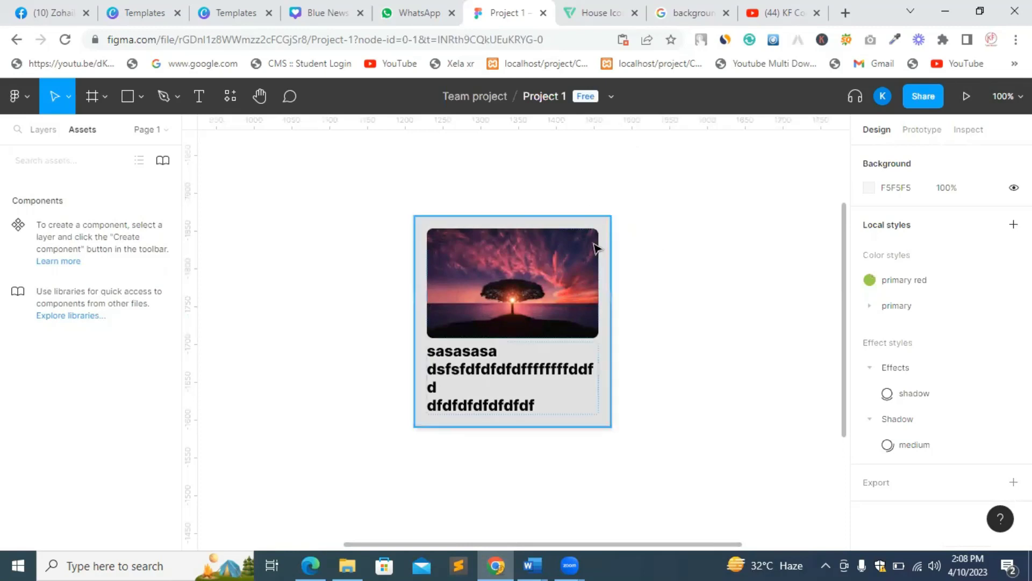
{"action": "left_click_drag", "start_coordinate": [596, 247], "coordinate": [511, 215]}
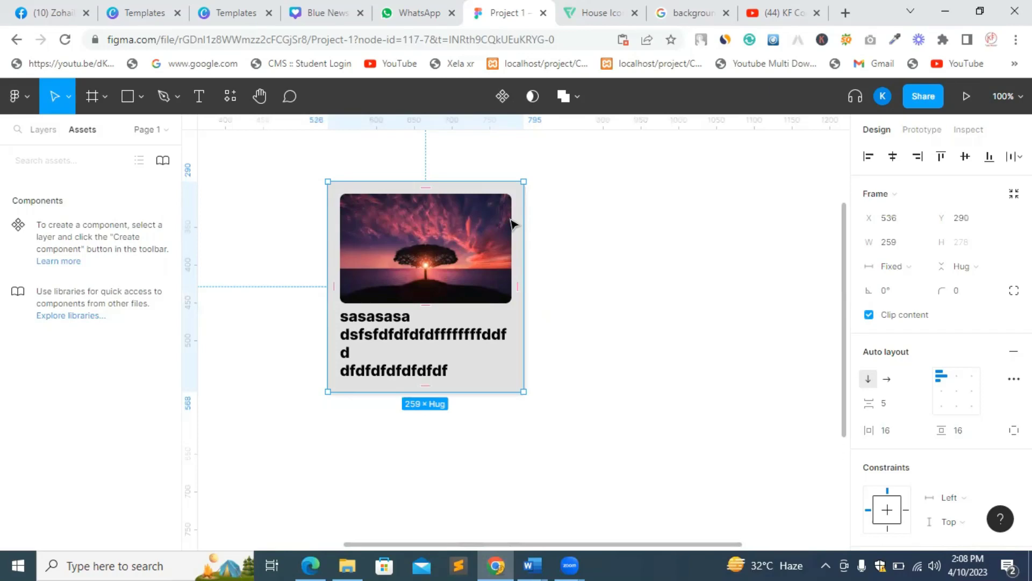
Switch to YouTube and show the header of the KF Code Master channel page.
{"action": "left_click", "coordinate": [774, 14]}
{"action": "scroll", "coordinate": [594, 258], "scroll_direction": "up", "scroll_amount": 5}
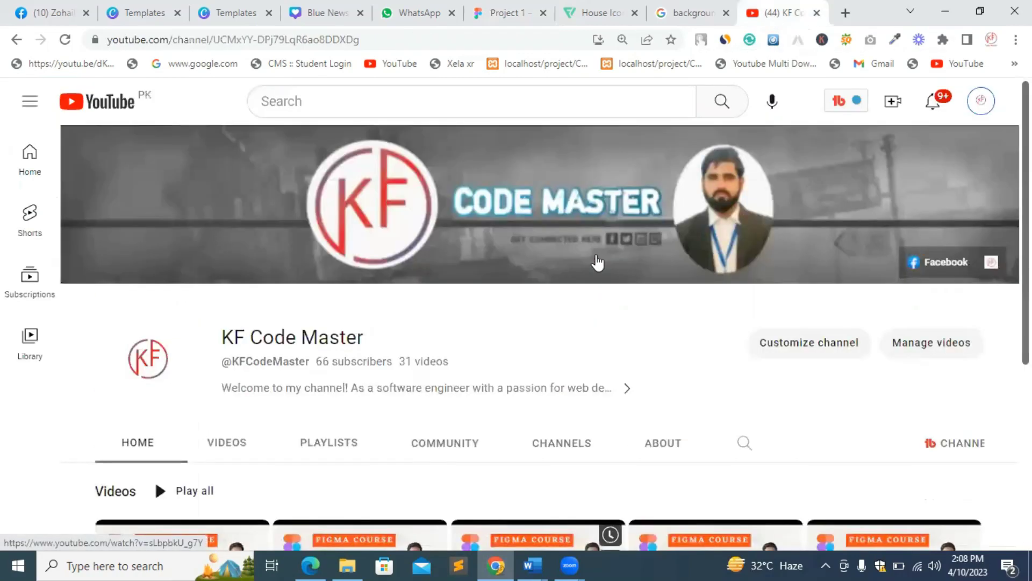
{"action": "mouse_move", "coordinate": [598, 262]}
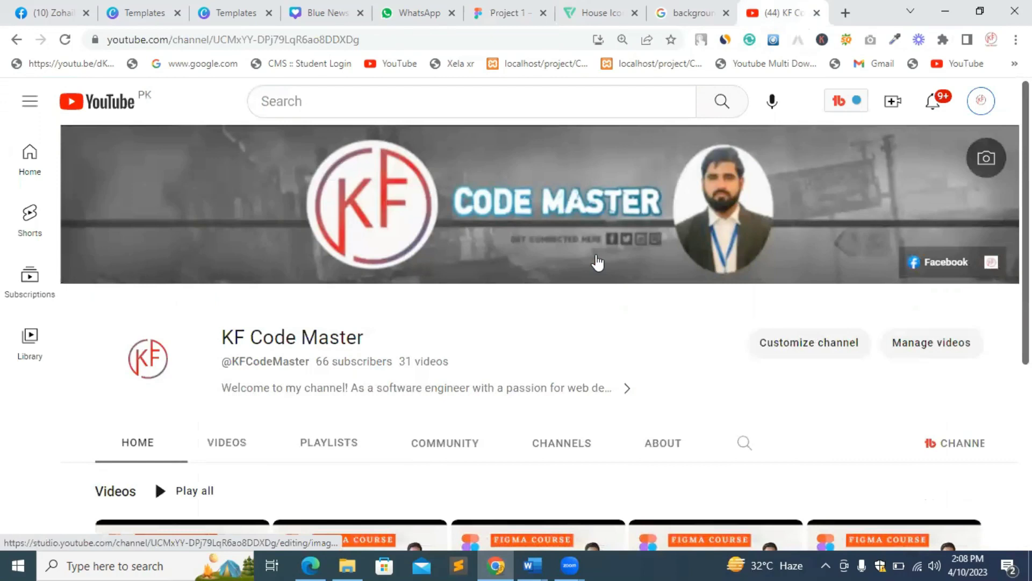